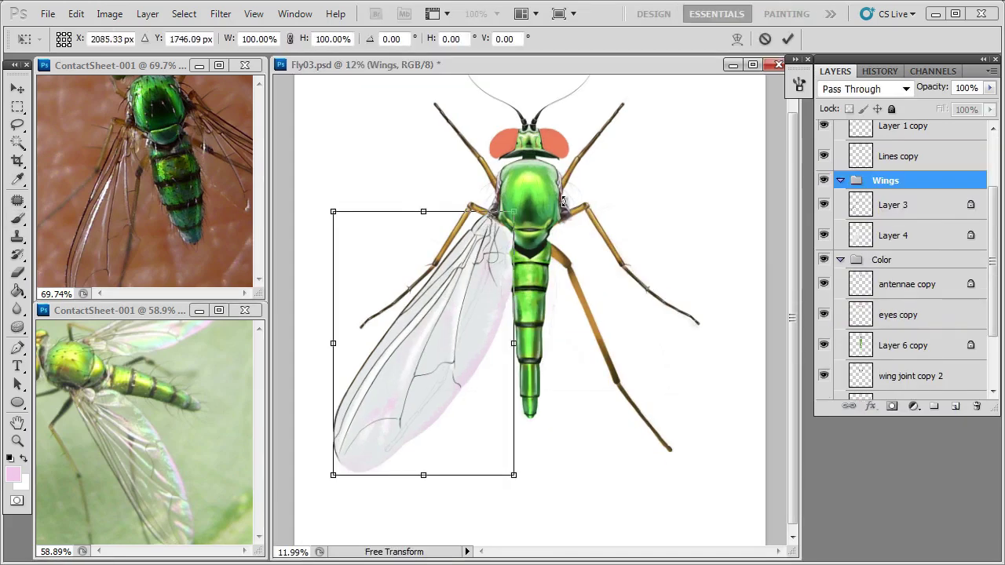
Step: Apply the Wings group transform and merge the bottom leg layers of the Color group into Layer 5
key(Return)
scroll(864, 314, down, 4)
click(903, 353)
key(ctrl+e)
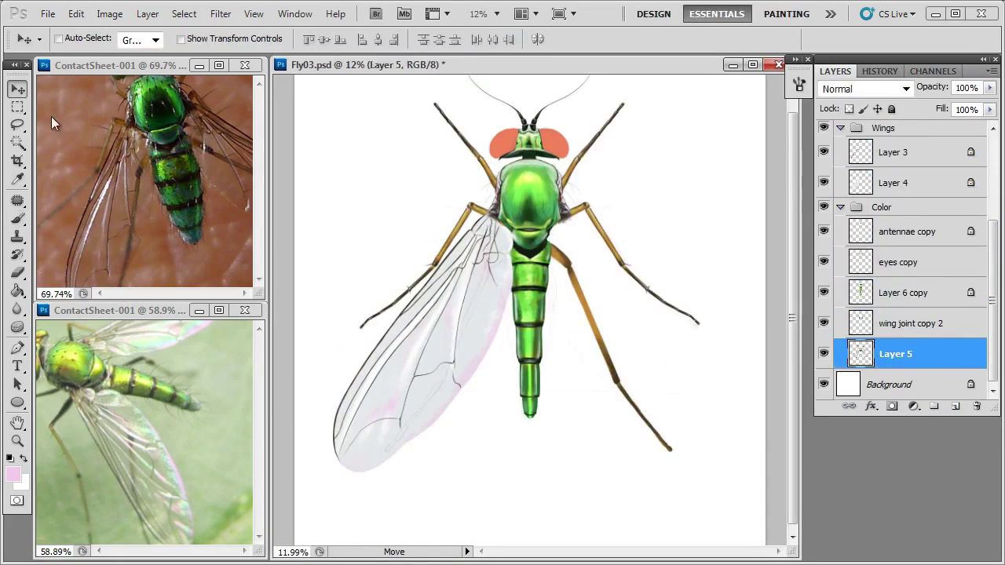
Step: Lasso the left hind leg on Layer 5, copy it to a new layer, and move that layer above Layer 4 in Wings
key(l)
drag(436, 272, 408, 235)
key(ctrl+j)
key(ctrl+bracketright)
key(ctrl+bracketright)
key(ctrl+bracketright)
key(ctrl+bracketright)
key(ctrl+bracketright)
key(ctrl+bracketright)
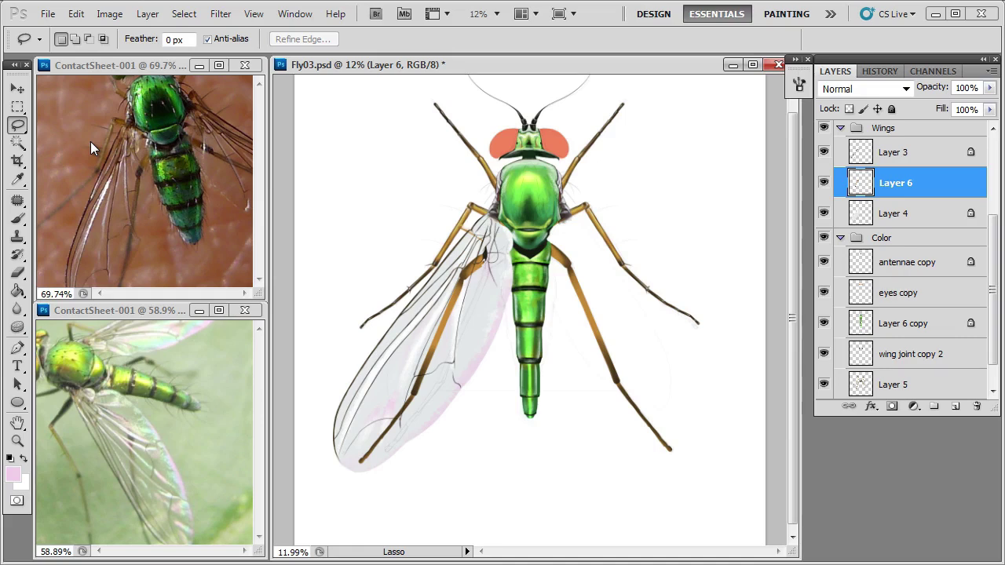
Step: Mirror the Wings group onto the fly's right side with a horizontally flipped duplicate and combine both groups into Wings copy
click(17, 89)
key(ctrl+j)
drag(492, 300, 518, 290)
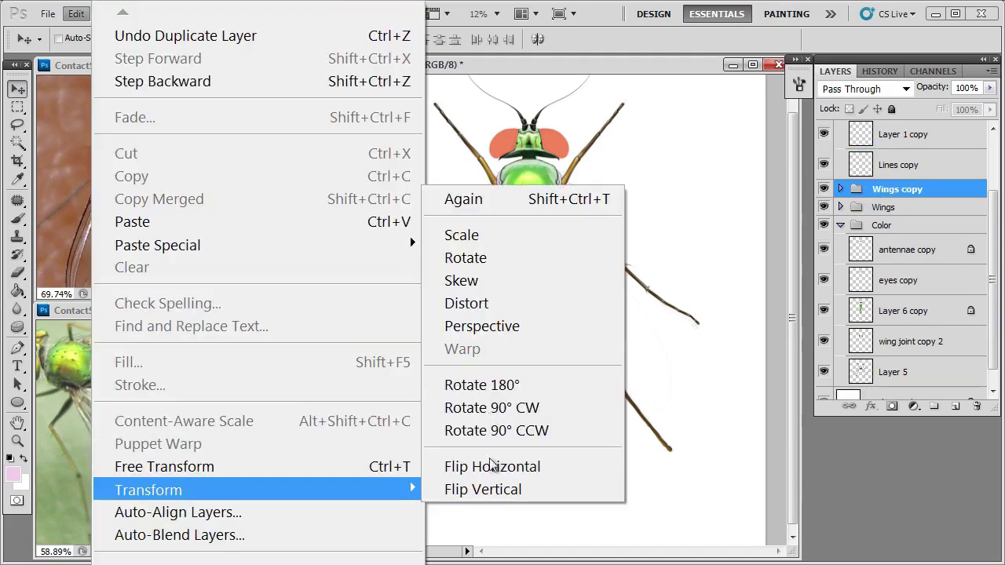
click(488, 465)
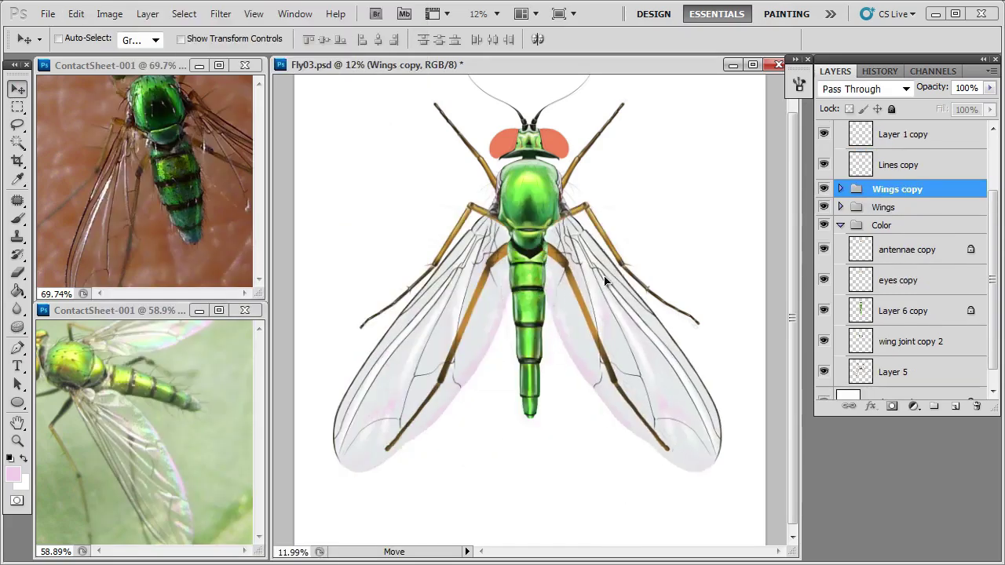
click(841, 191)
click(842, 299)
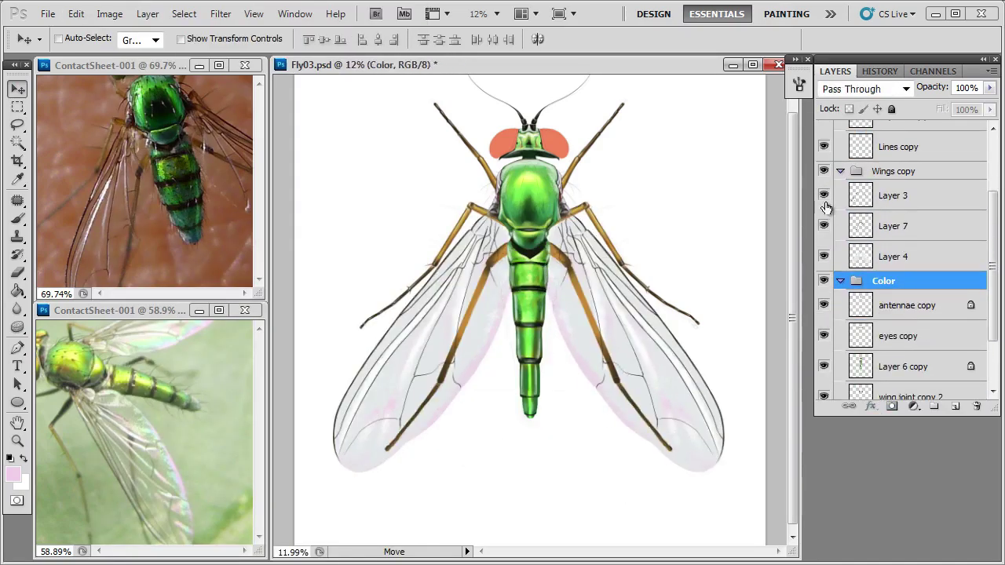
Step: Lasso the right hind leg on Layer 7 and adjust its position and angle with Free Transform
click(895, 226)
key(l)
drag(539, 250, 601, 202)
key(ctrl+t)
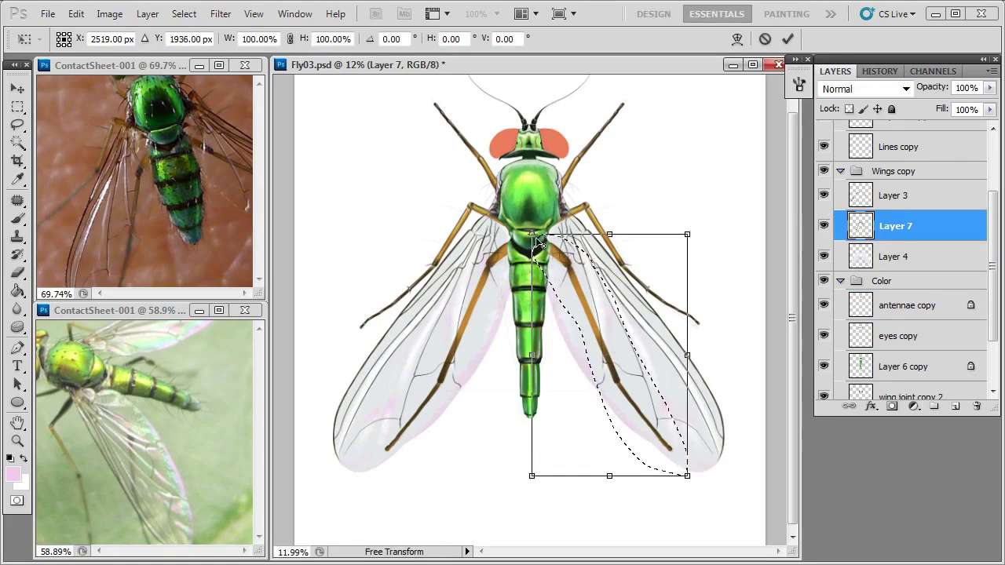
key(Return)
key(ctrl+t)
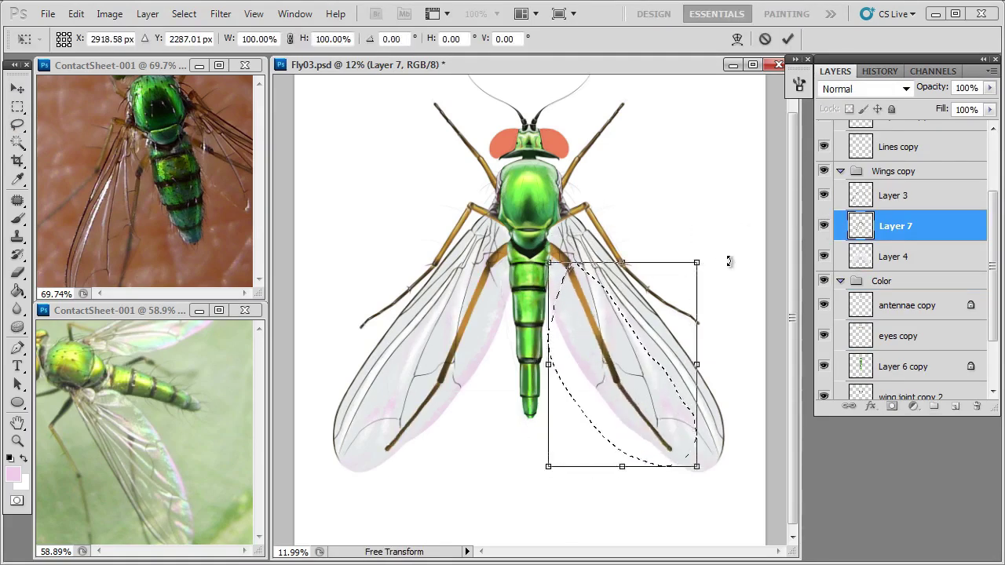
key(Return)
mouse_move(612, 384)
mouse_down()
mouse_move(657, 475)
mouse_move(695, 383)
mouse_up()
key(ctrl+t)
key(Return)
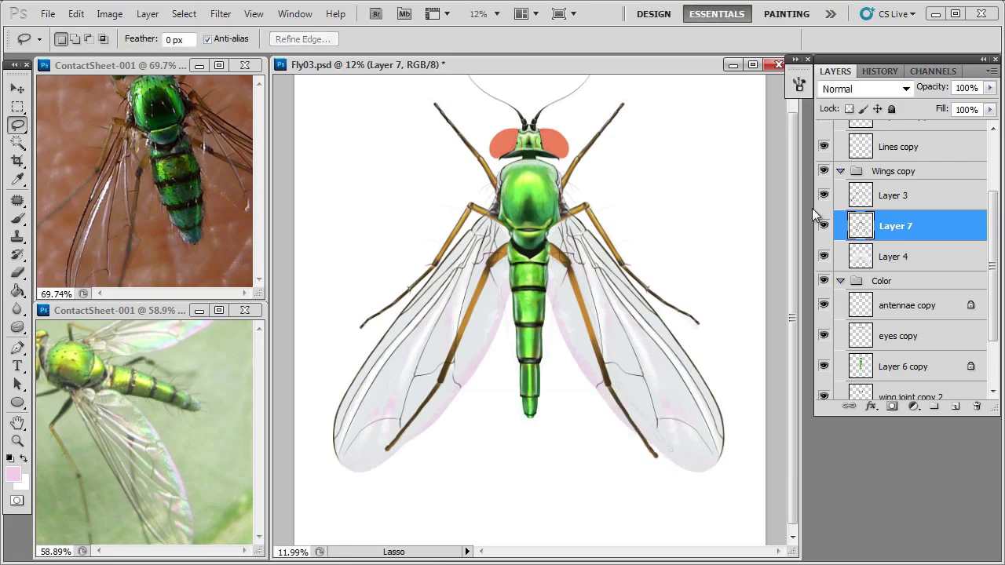
Step: Lock Layer 4's transparent pixels and brush pink and lavender tints onto the wings
click(895, 257)
key(b)
key(/)
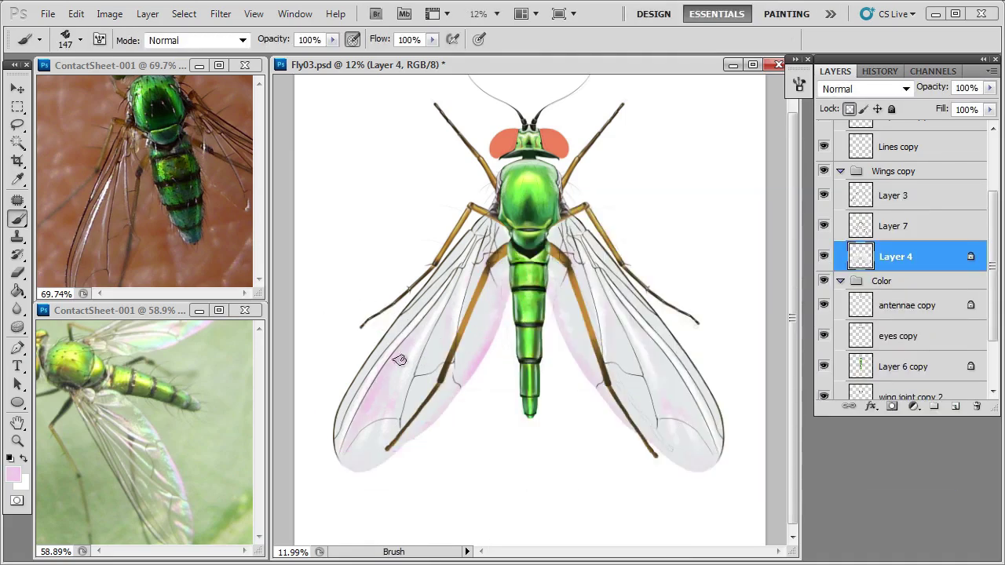
right_click(647, 353)
click(460, 292)
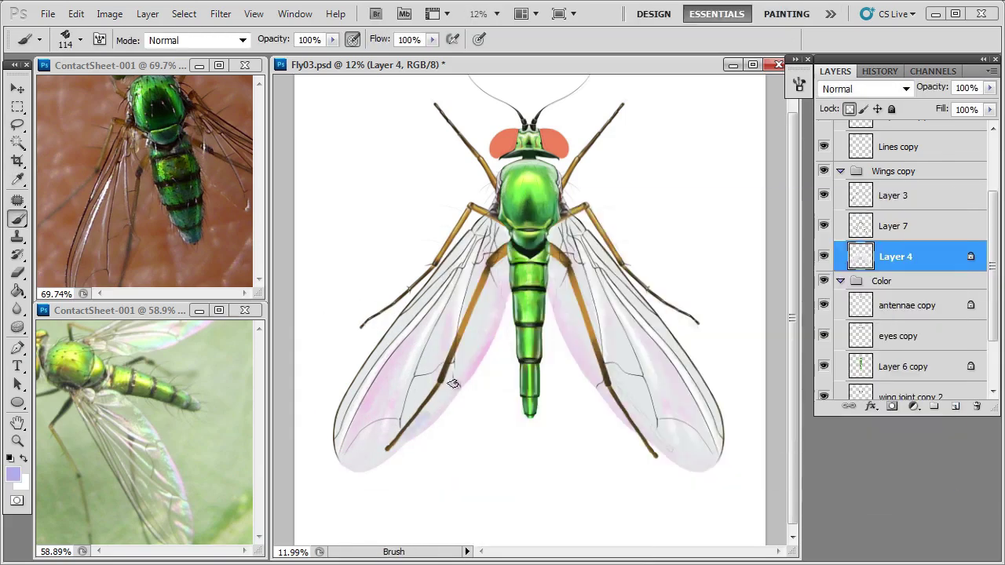
Step: Choose a light blue (about #a2cfeb) and a light green, and brush iridescent tints of both onto the wings
click(599, 259)
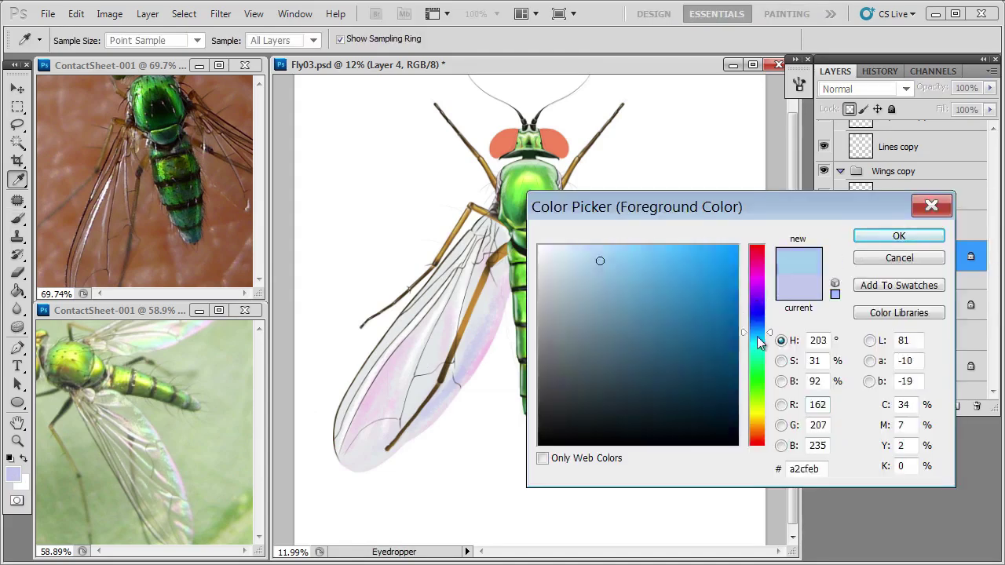
key(Return)
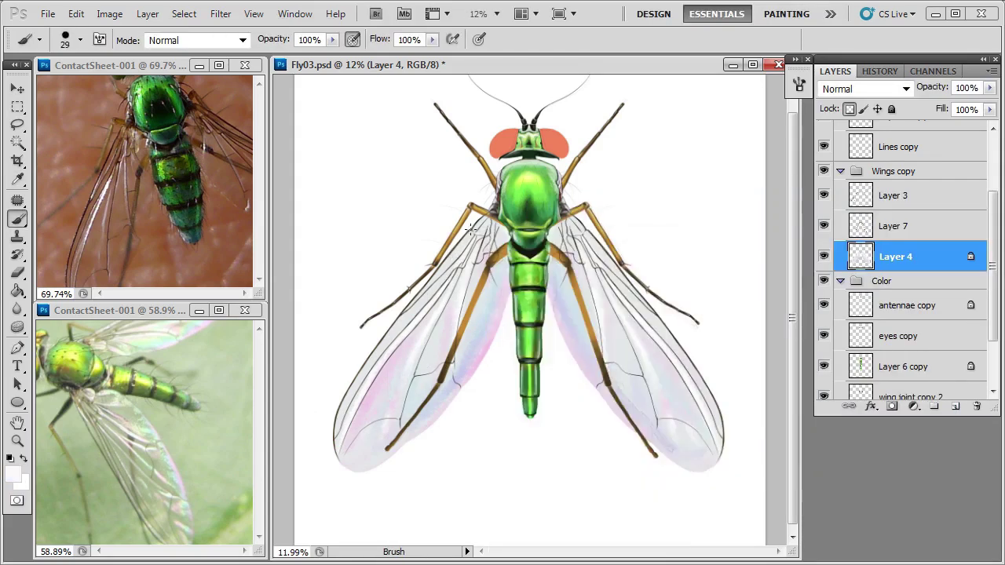
click(612, 269)
key(Return)
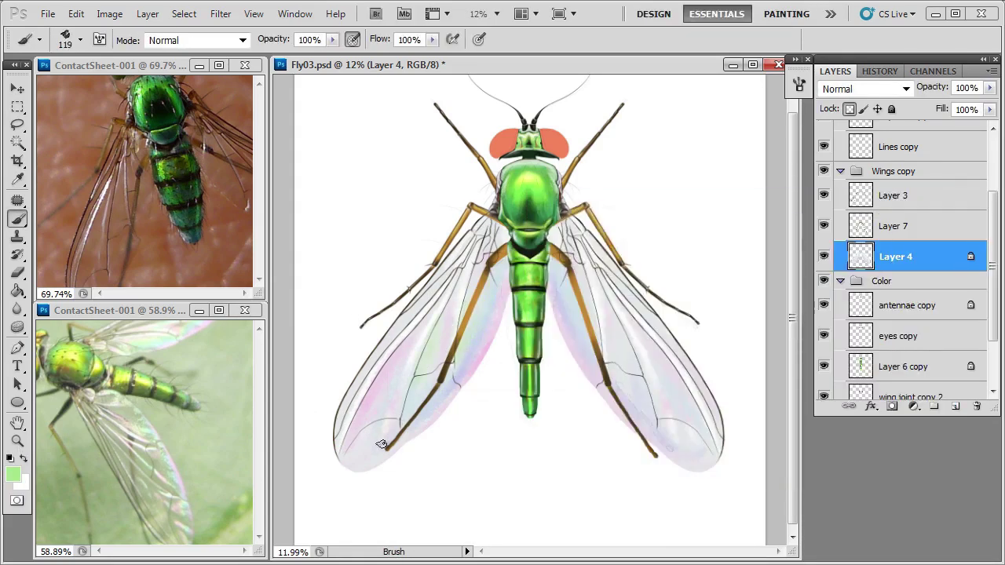
Step: Paint white highlight streaks between the wing veins with the brush reduced to 55 px
key(bracketleft)
key(bracketleft)
key(bracketleft)
key(bracketleft)
key(bracketleft)
key(x)
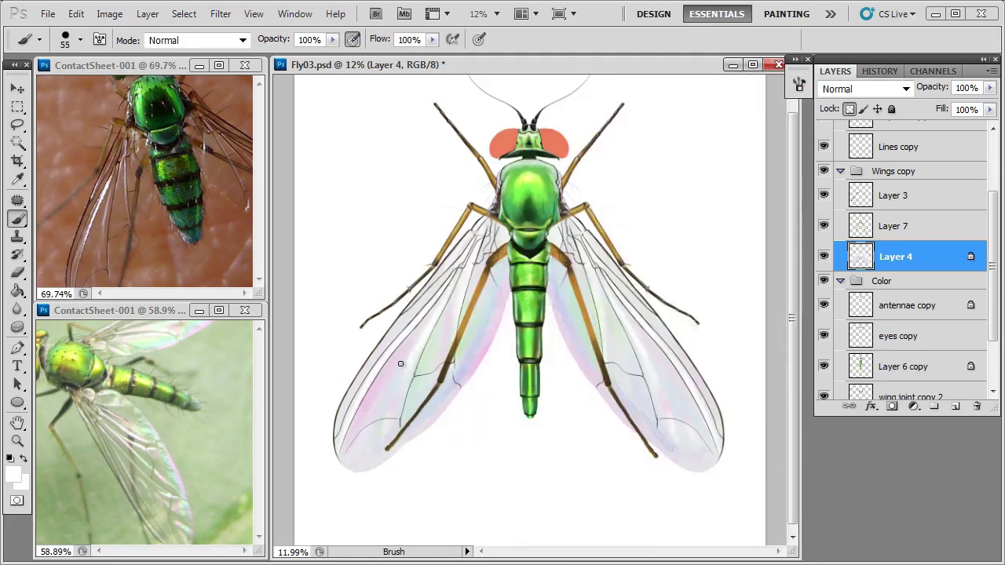
Step: Enlarge the brush to about 102 px and blend pale colour over the wing membranes and tips
key(bracketright)
key(bracketright)
key(bracketright)
key(bracketright)
key(bracketright)
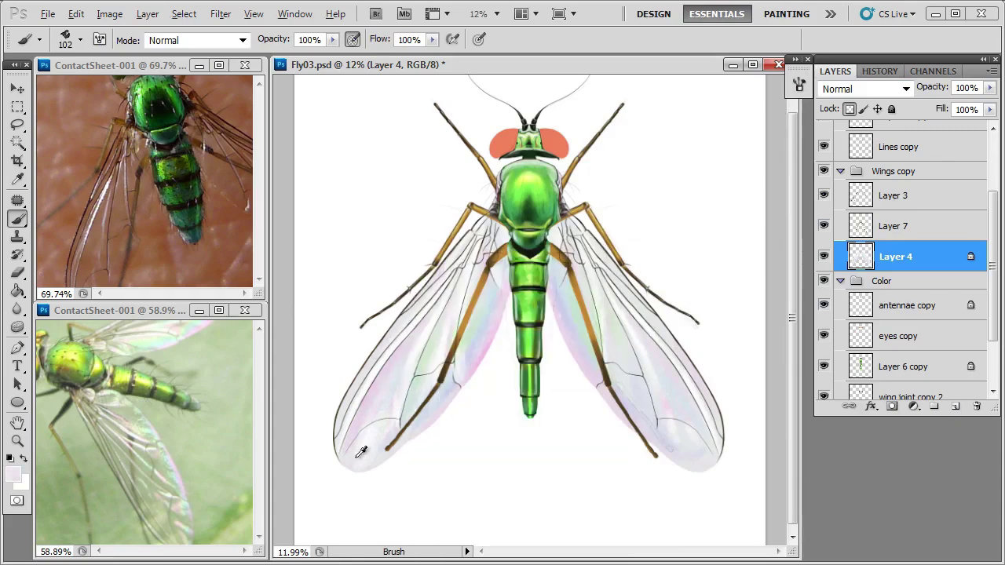
Step: Reduce the brush to about 24 px and touch up the wing edges on Layer 4 with sampled colours
key(bracketleft)
key(bracketleft)
key(bracketleft)
key(bracketleft)
key(bracketleft)
right_click(618, 364)
drag(597, 265, 585, 265)
alt+click(486, 352)
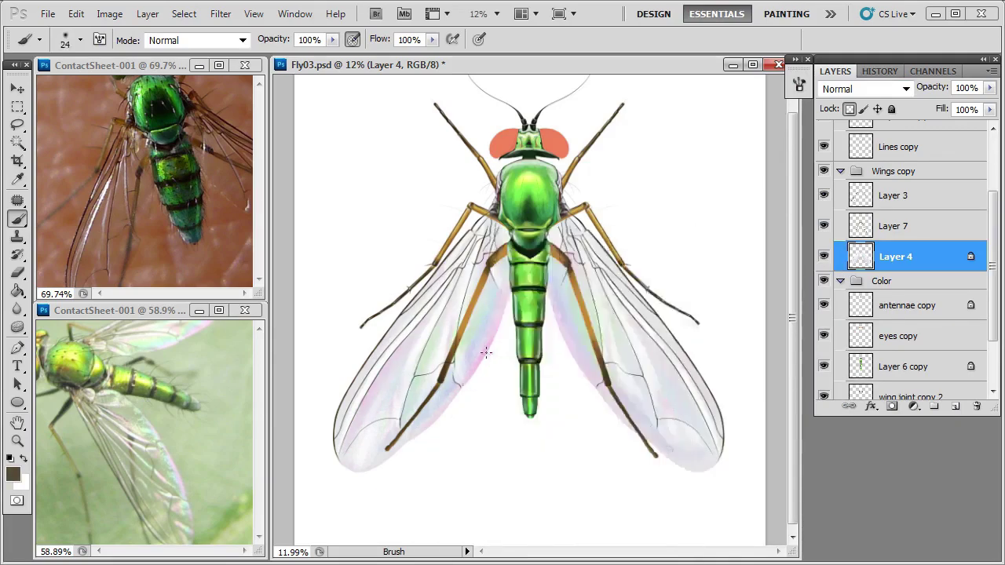
right_click(506, 311)
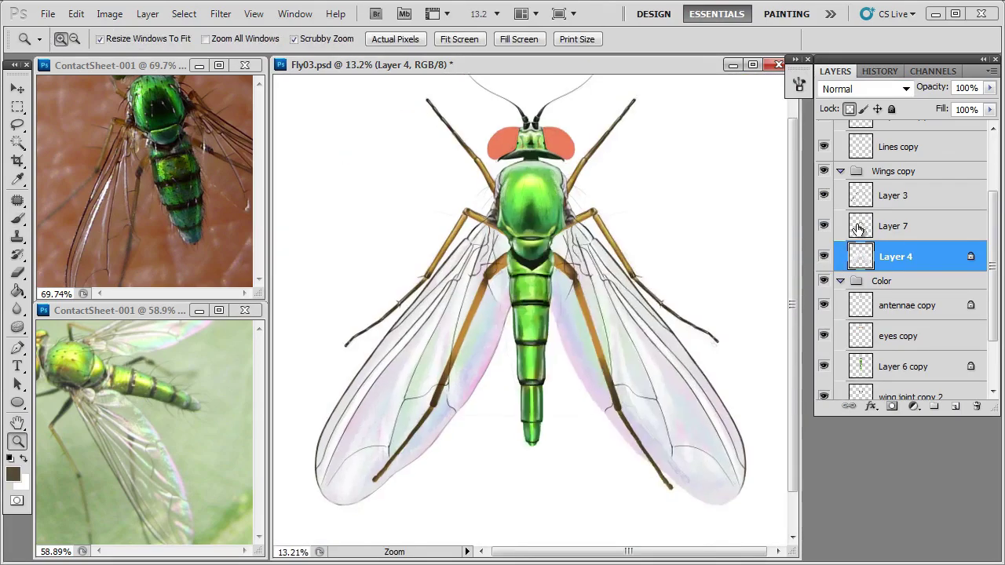
Step: Lock Layer 7's transparent pixels and fade the left hind leg under the wing with a 57 px white brush
click(858, 227)
key(b)
alt+click(493, 275)
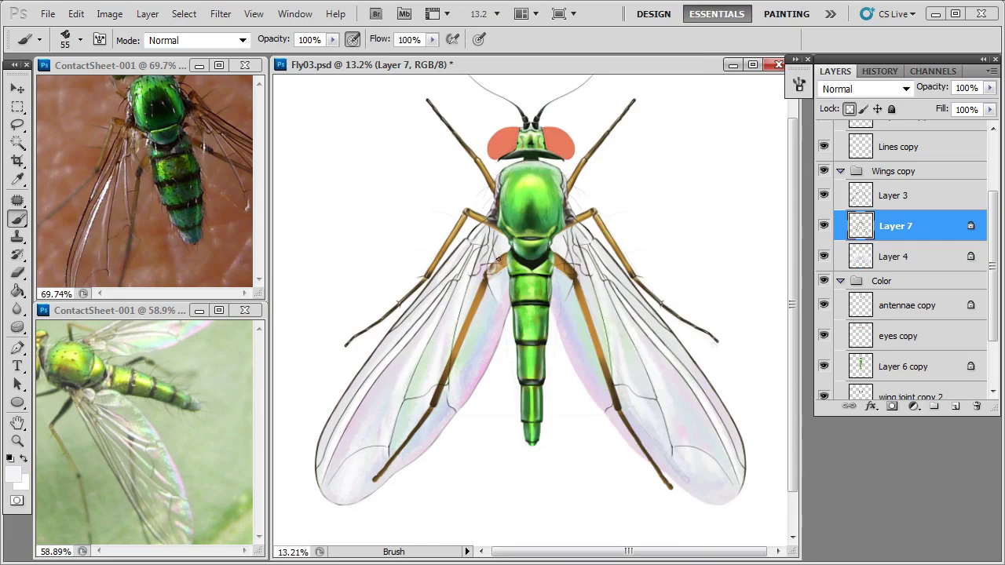
right_click(457, 346)
text(57)
key(Return)
Step: Touch up the wing colour around the right hind leg's joint on Layer 4 with a 37 px brush
key(alt+bracketleft)
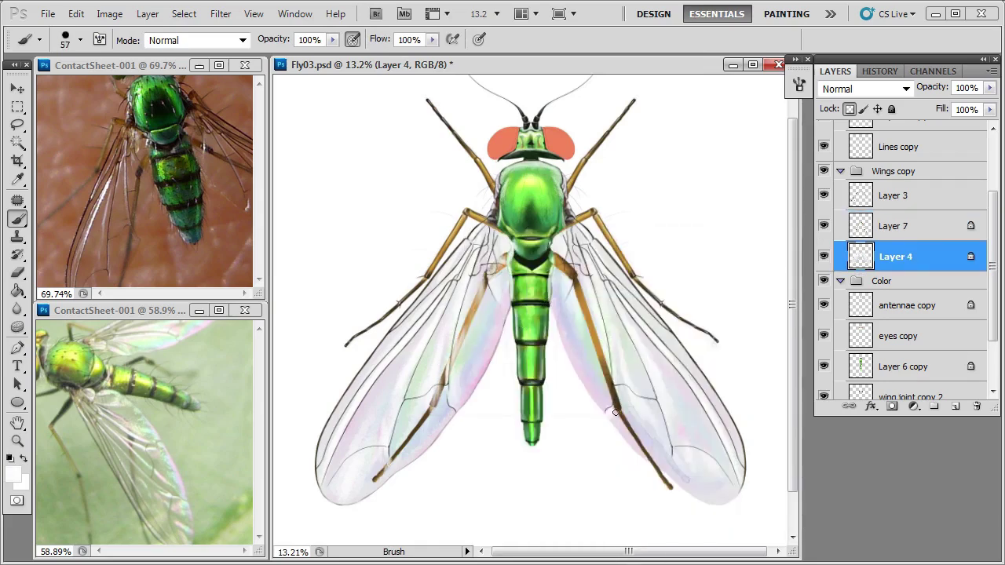
key(alt+bracketright)
key(bracketleft)
key(bracketleft)
key(alt+bracketleft)
click(851, 222)
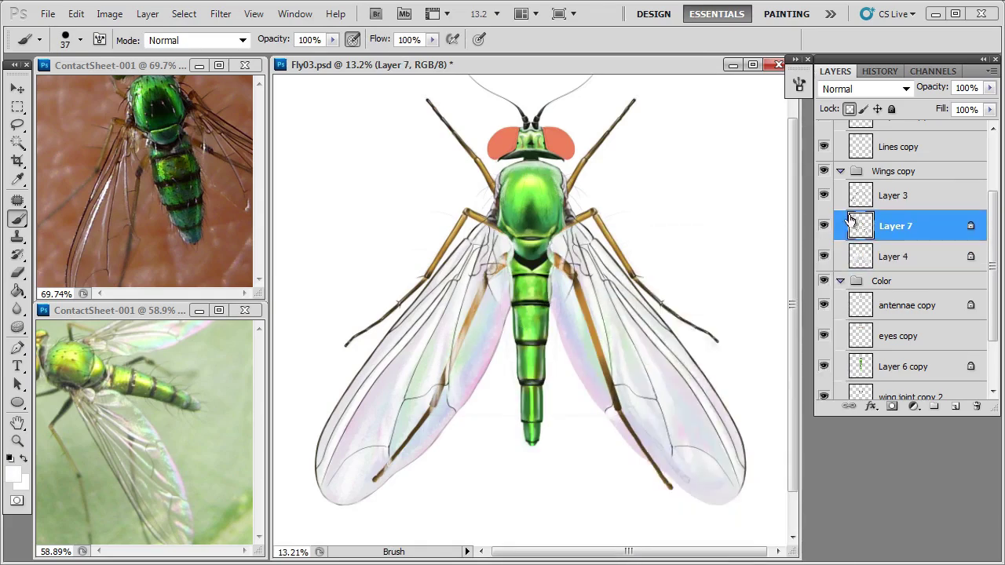
Step: Fade the right hind leg on Layer 7 under the wing with a 34 px brush and sampled colours, and clean it with the Eraser
right_click(632, 227)
text(34)
key(Return)
mouse_move(554, 251)
mouse_down()
mouse_move(573, 271)
mouse_move(618, 412)
mouse_move(547, 308)
mouse_up()
alt+click(444, 377)
key(e)
right_click(467, 229)
key(Return)
Step: Select Layer 4, choose a near-black foreground colour, and set up a 26 px brush for the wing outline
key(alt+bracketleft)
key(z)
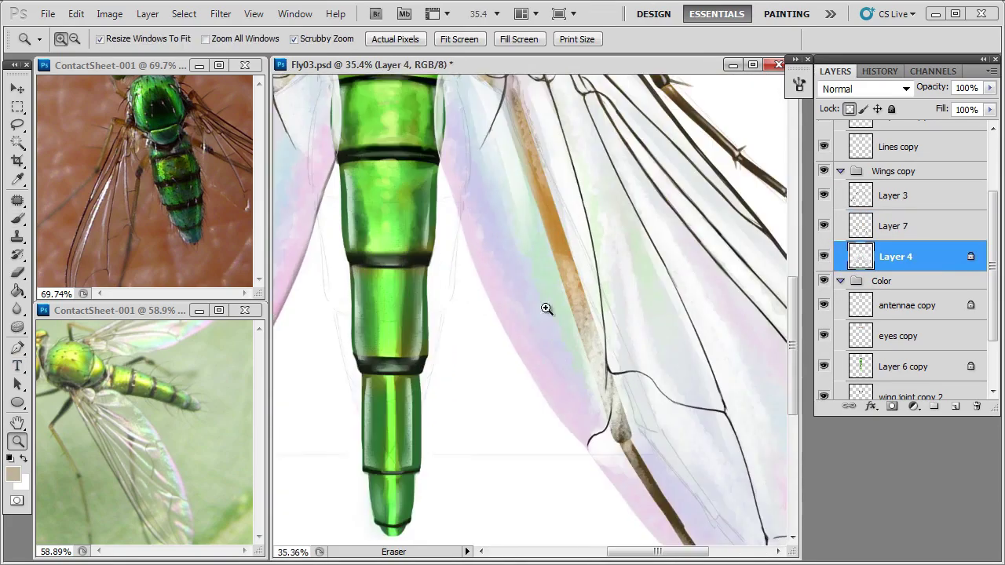
key(i)
click(13, 474)
click(549, 400)
key(Return)
key(b)
right_click(505, 265)
key(Return)
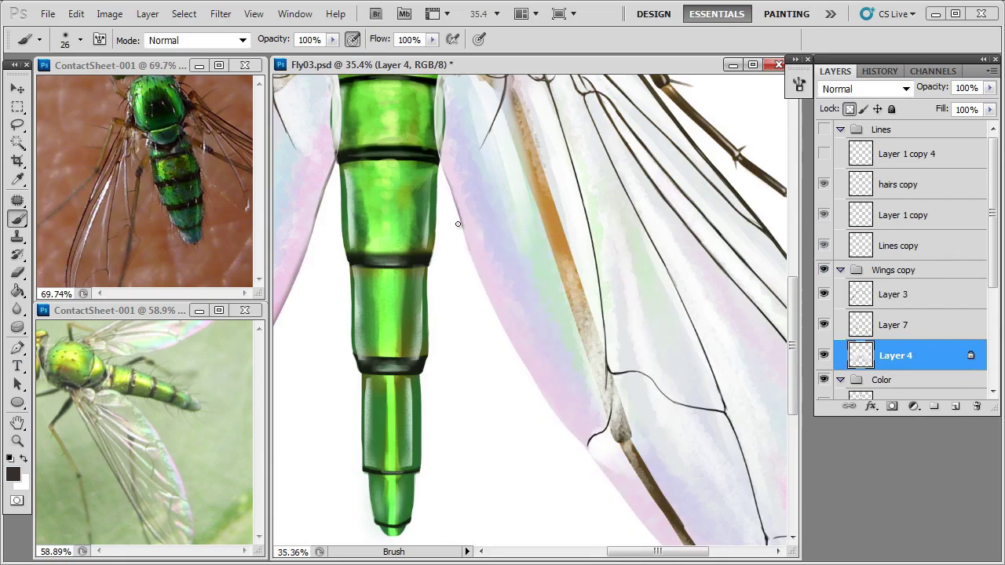
Step: Outline the right wing's inner edge and tip with a thin dark line and clean up its outer side with the Eraser
key(x)
scroll(567, 407, down, 5)
scroll(567, 407, right, 5)
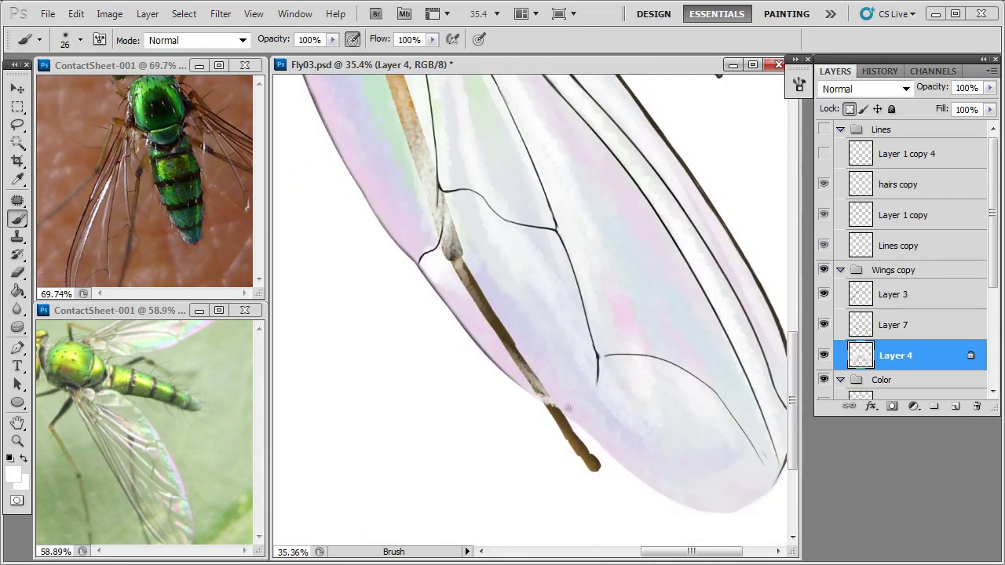
key(x)
scroll(624, 377, right, 2)
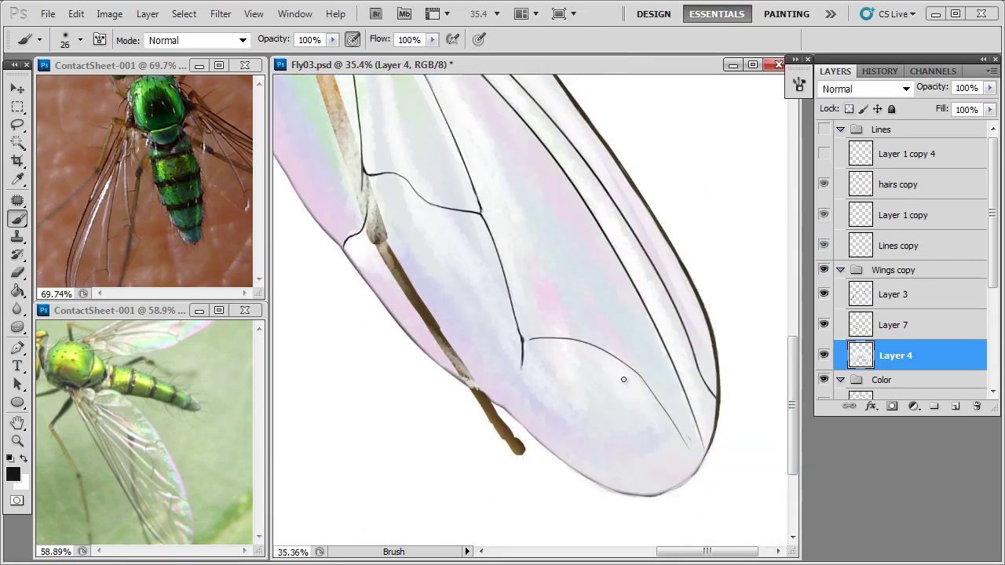
key(e)
right_click(583, 448)
key(Escape)
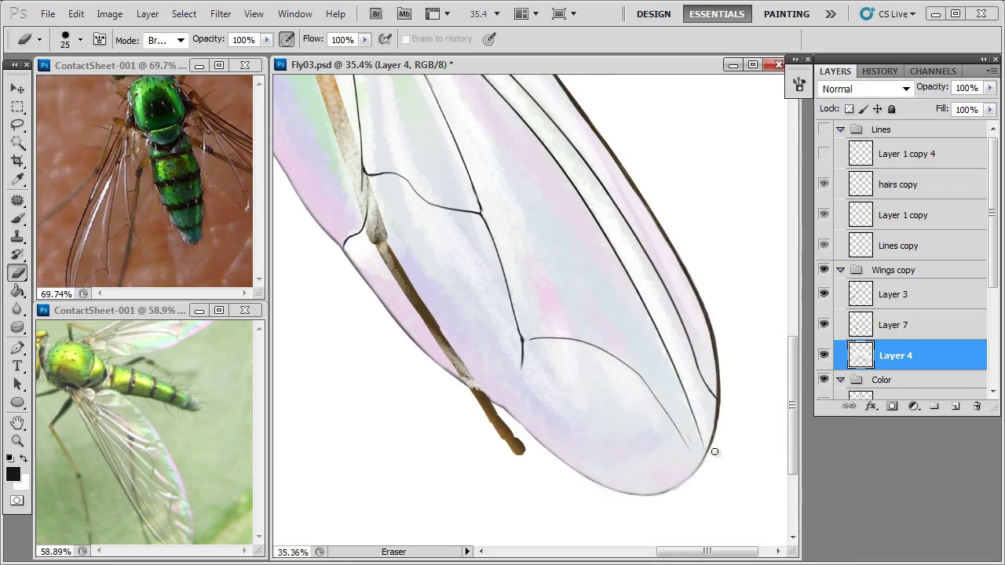
Step: Lock Layer 7's transparent pixels and lighten the right hind leg in white where it crosses the wing edge
scroll(714, 451, left, 3)
click(895, 324)
click(849, 110)
key(b)
key(x)
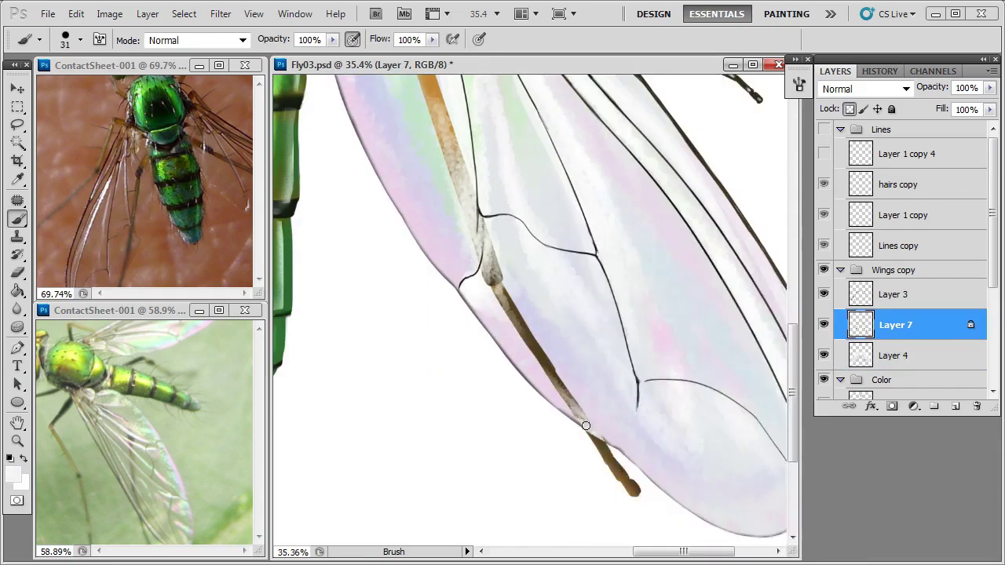
Step: Outline the left wing's lower edge on Layer 4 in a sampled dark colour with a 6 px brush, locking its transparent pixels
alt+click(639, 363)
right_click(639, 364)
text(6)
key(Return)
scroll(429, 404, left, 5)
key(alt+bracketleft)
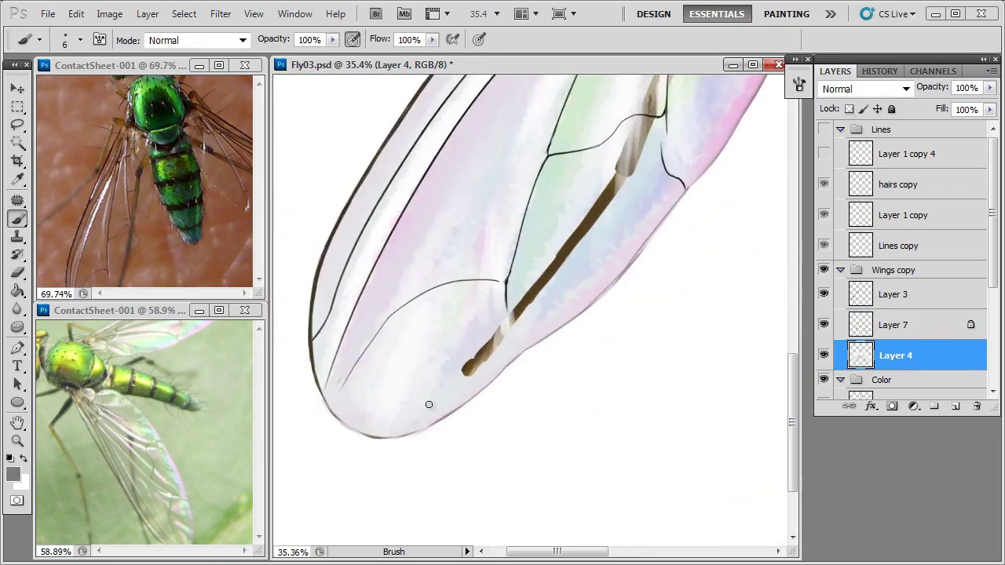
key(e)
key(b)
key(slash)
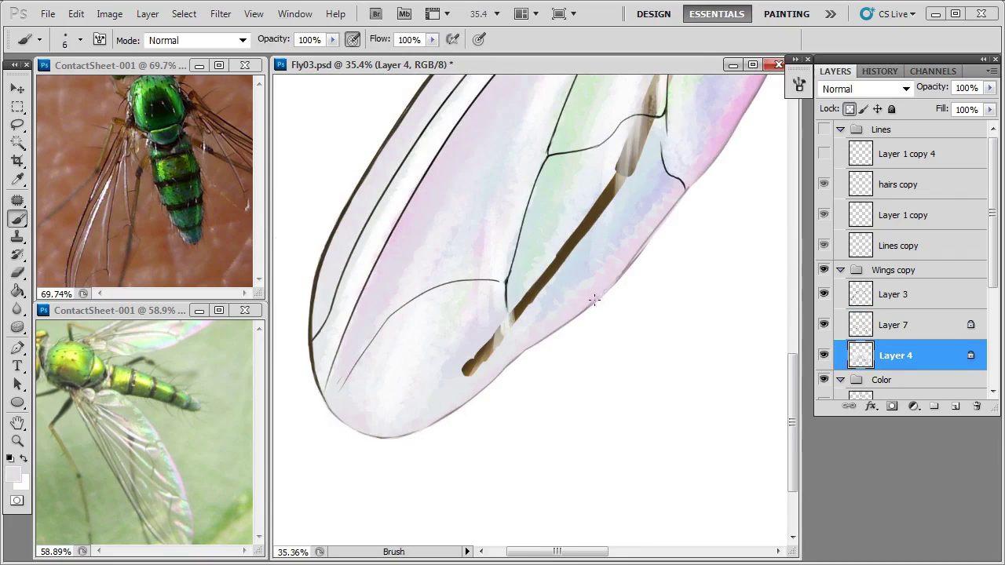
alt+click(677, 186)
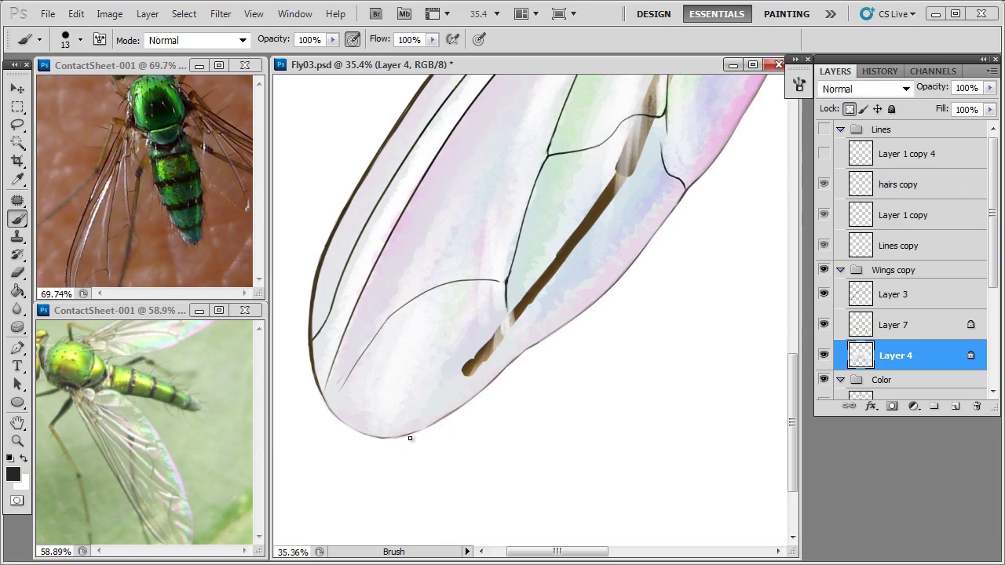
Step: Add an Outer Glow effect to Layer 3 in the Wings copy group
key(z)
key(ctrl+0)
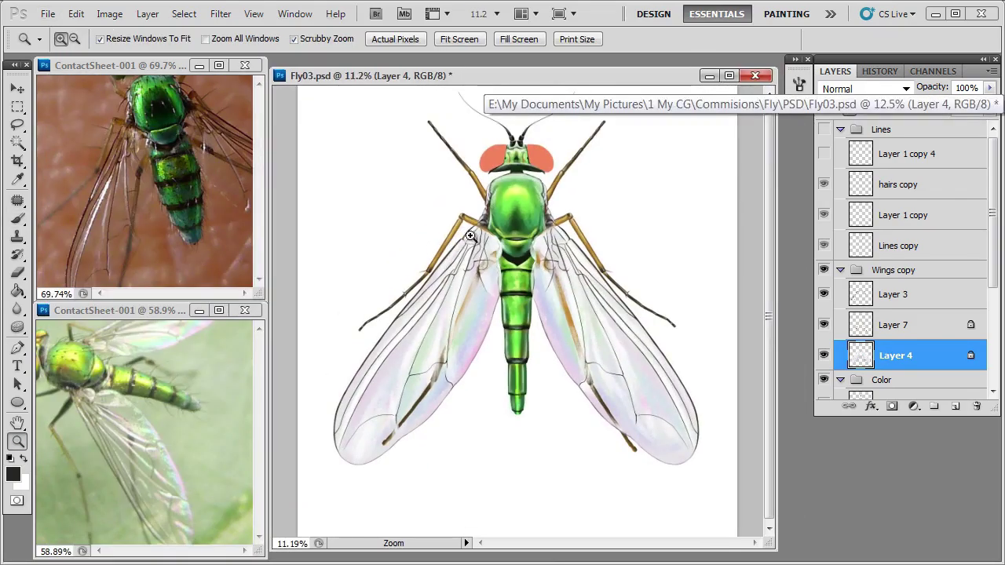
key(alt+bracketright)
key(alt+bracketright)
key(space)
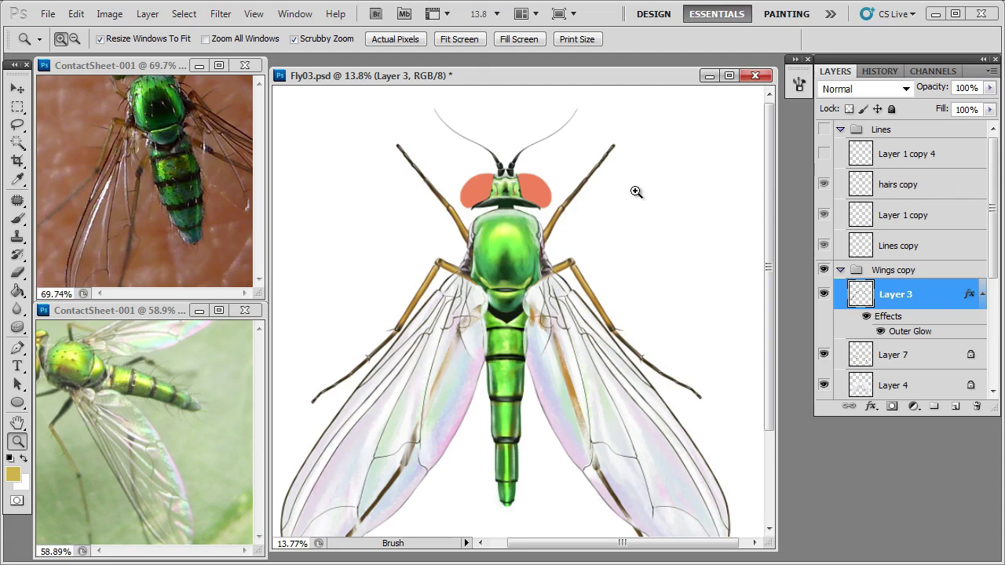
Step: Select the eyes copy layer and choose the 59 px scattered-dot brush preset
key(b)
ctrl+click(470, 280)
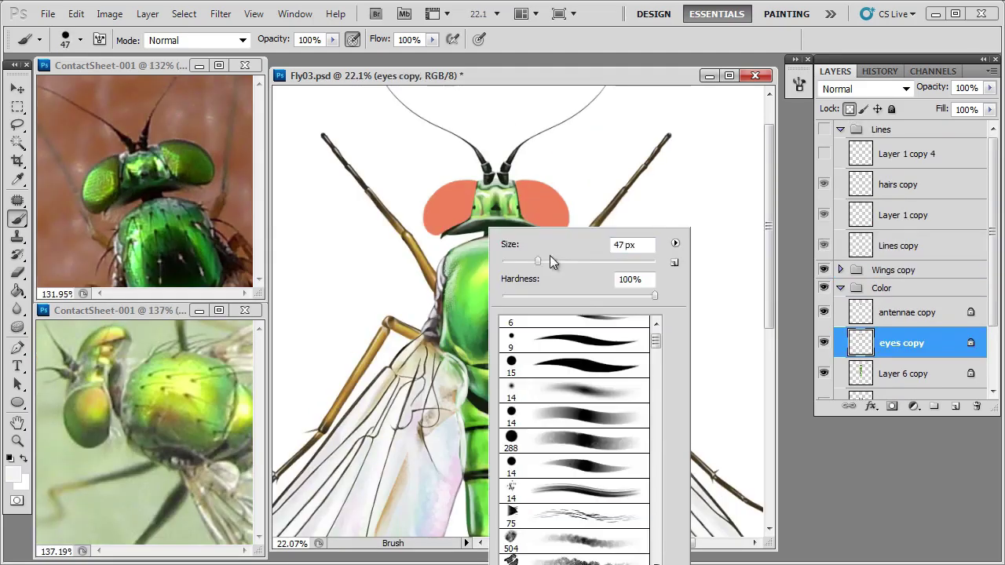
scroll(574, 439, down, 10)
click(576, 436)
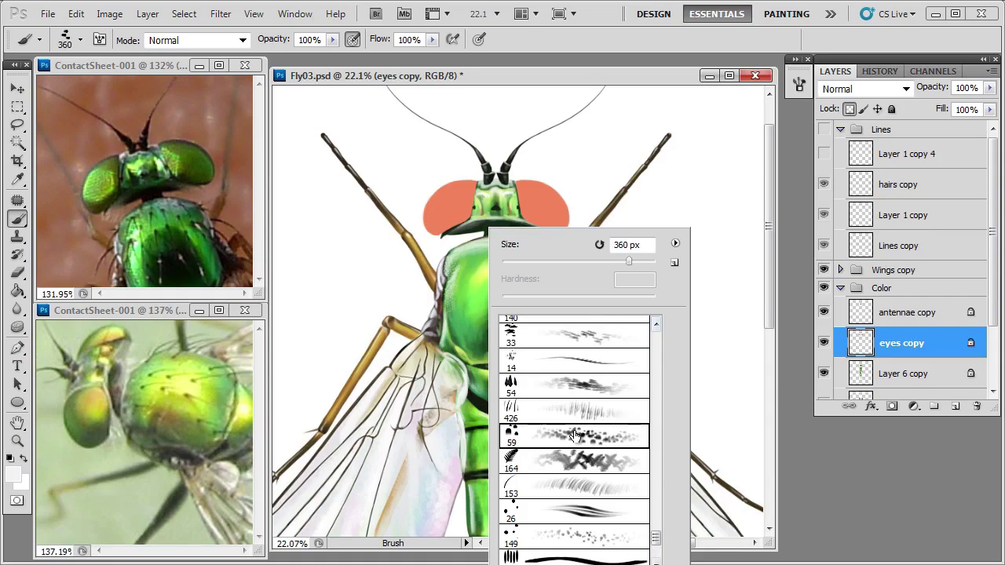
double_click(576, 436)
Step: Set the scattered-dot brush's Angle Jitter control to Direction in Shape Dynamics
key(F5)
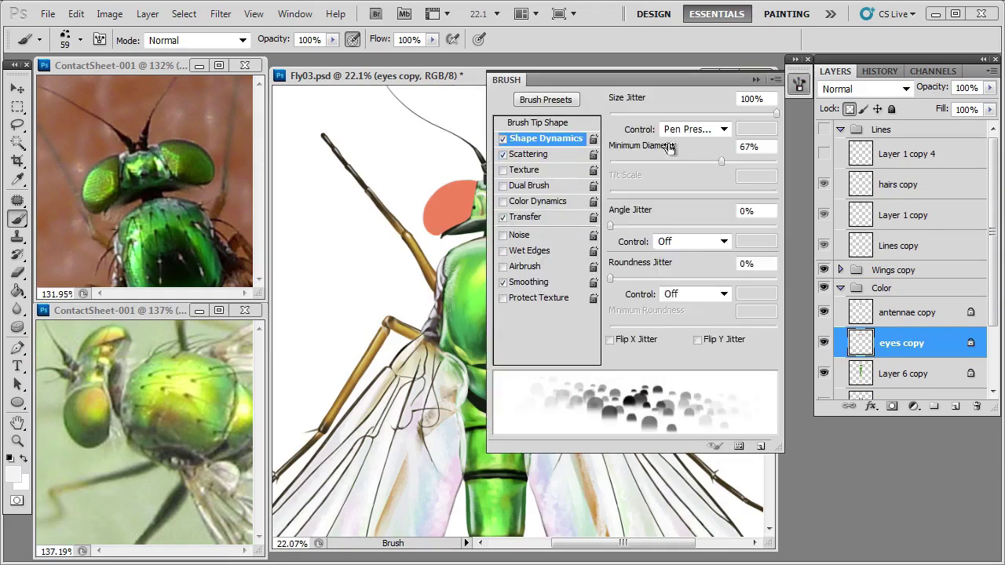
click(691, 241)
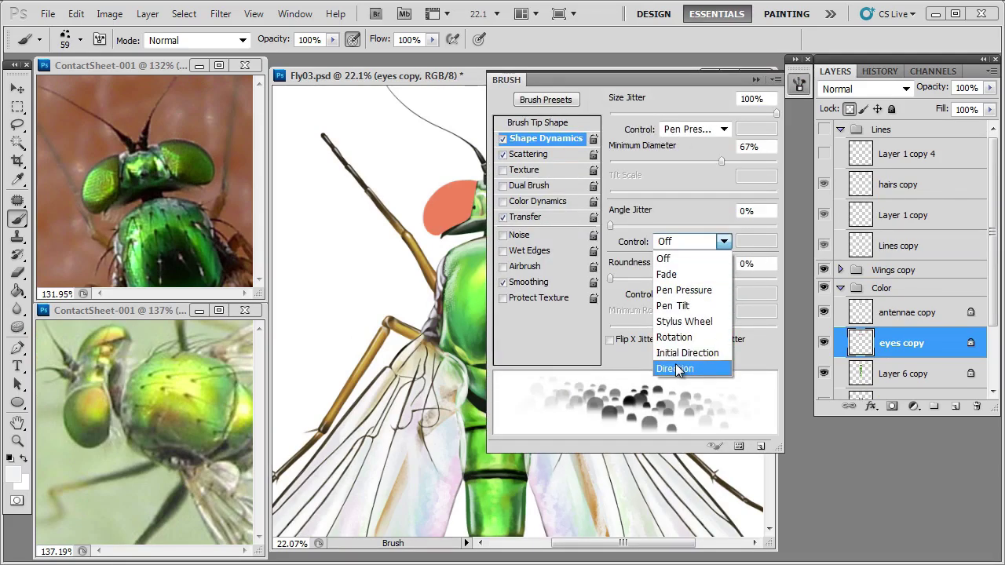
click(678, 369)
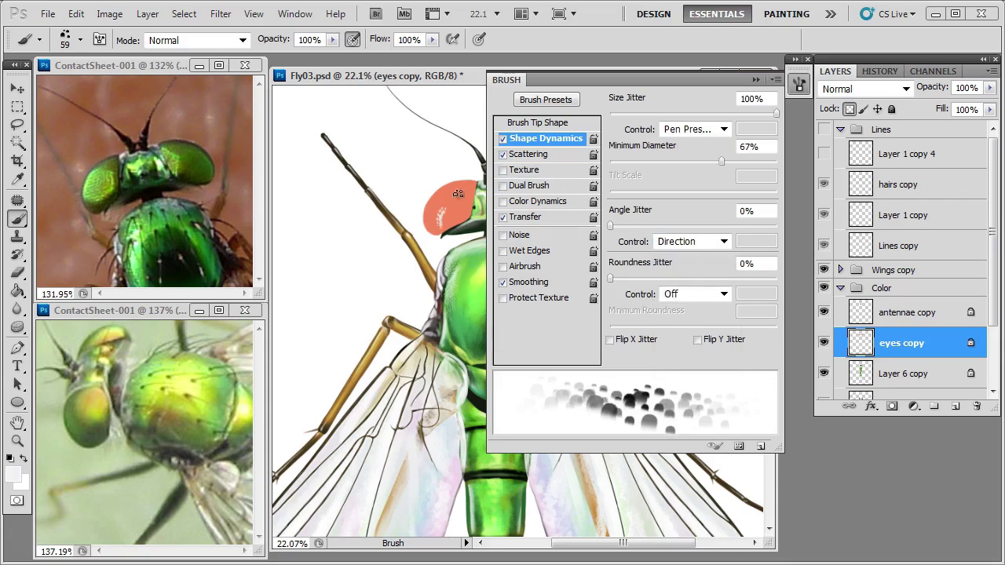
Step: Switch to another brush and cover both red eyes with a dark green base colour sampled from the fly's neck
right_click(459, 198)
double_click(502, 440)
key(F5)
alt+click(486, 245)
mouse_move(486, 244)
mouse_down()
mouse_move(440, 208)
mouse_move(561, 212)
mouse_up()
Step: Speckle the left eye in a sampled bright green with a scattered-dot brush at 32 px
alt+click(511, 222)
right_click(449, 185)
double_click(471, 259)
right_click(453, 190)
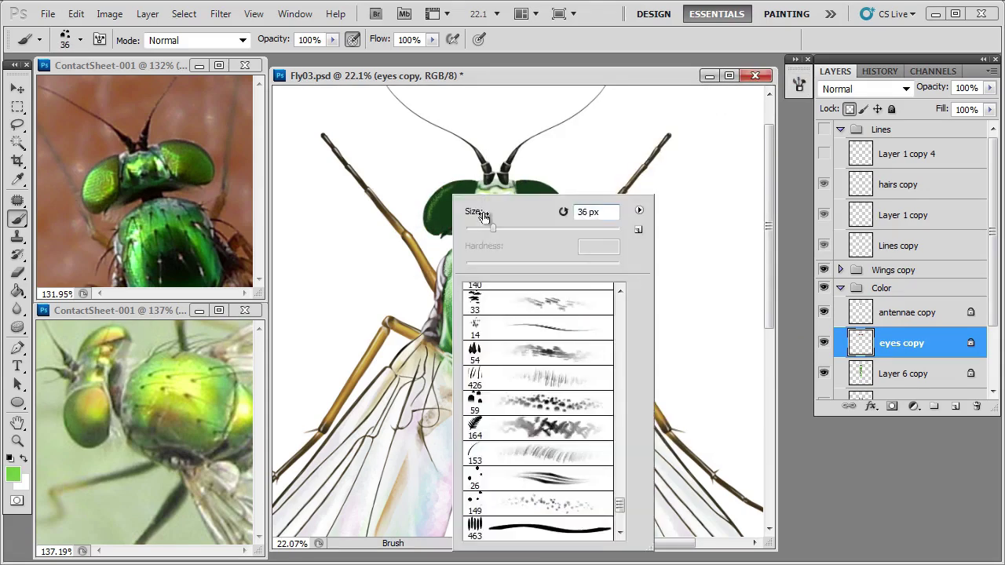
double_click(487, 314)
drag(433, 196, 466, 210)
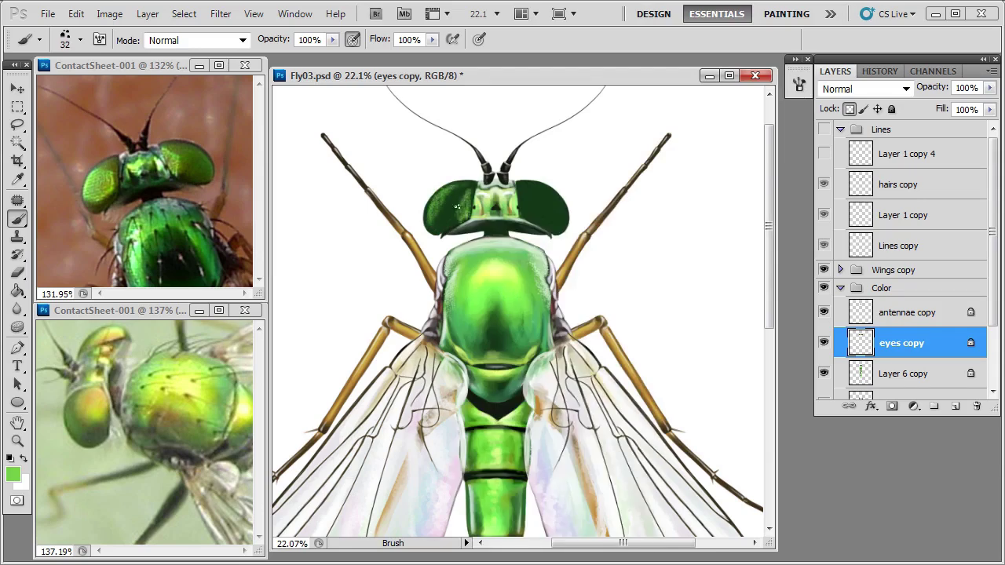
Step: Brighten the middle of the left eye in green with a 46 px round brush
right_click(457, 206)
double_click(634, 431)
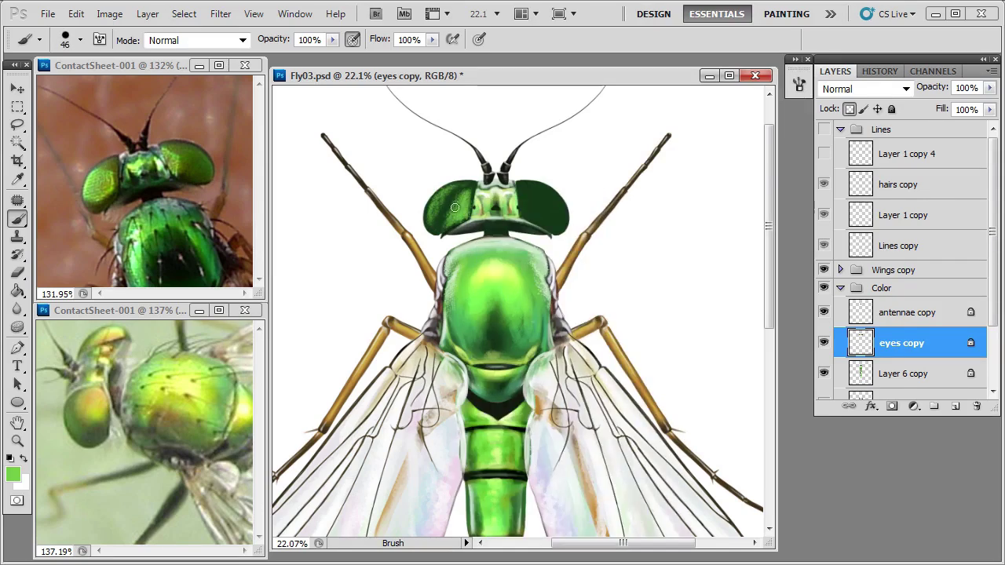
drag(455, 207, 448, 216)
Step: Paint a golden-brown band around the upper part of both eyes, based on the reference thorax colour, with a 52 px brush
alt+click(163, 361)
click(13, 474)
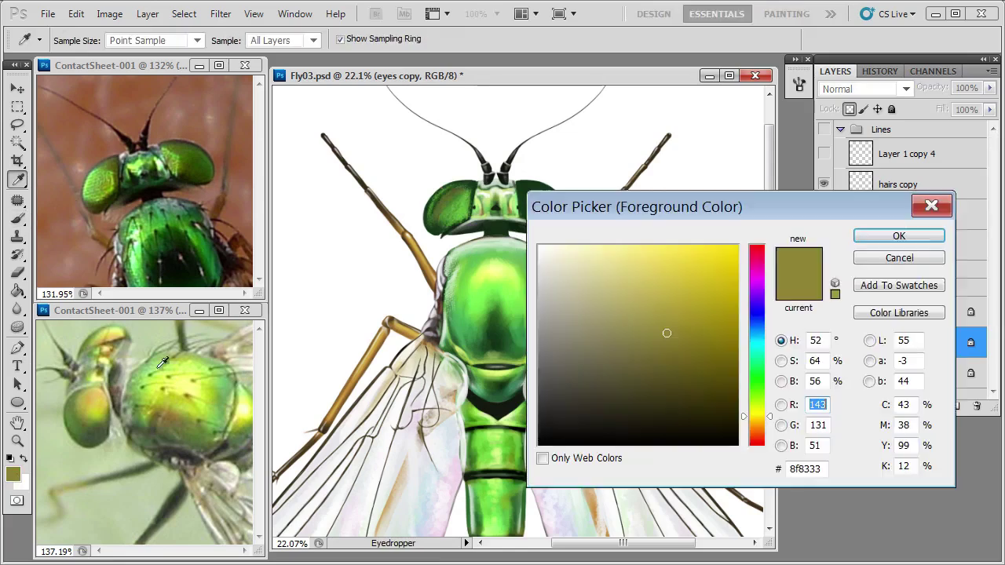
key(Return)
right_click(476, 211)
drag(502, 236, 512, 236)
key(Return)
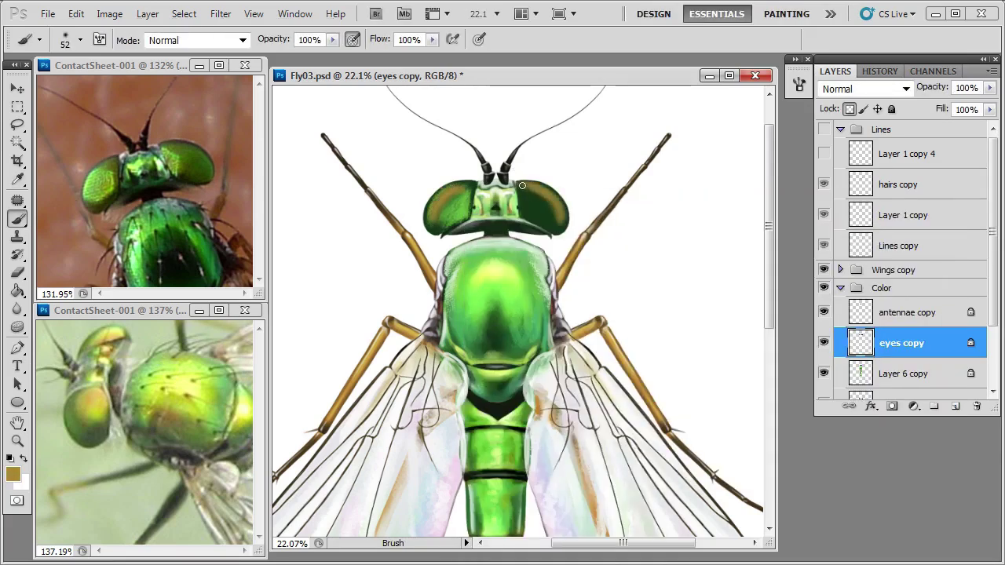
Step: Fill the inner part of the right eye with sampled green and shade the left eye in sampled dark green at 72 px
alt+click(524, 213)
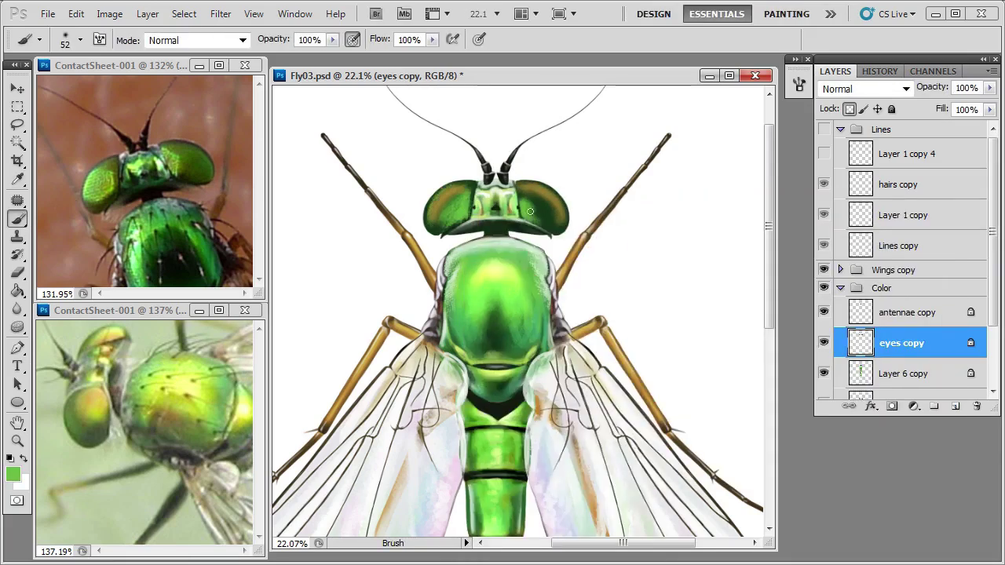
right_click(531, 210)
key(Return)
alt+click(453, 214)
right_click(451, 209)
text(72)
key(Return)
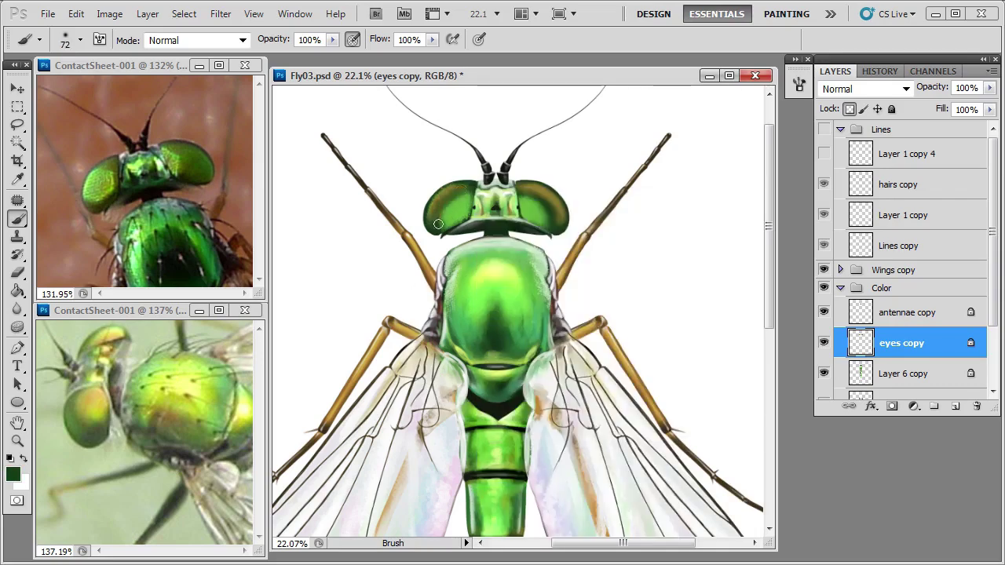
Step: Tint both eyes with gold and brighten their inner areas in a sampled yellow-green using a soft brush
alt+click(551, 223)
right_click(499, 216)
key(Return)
right_click(523, 211)
drag(526, 218, 534, 226)
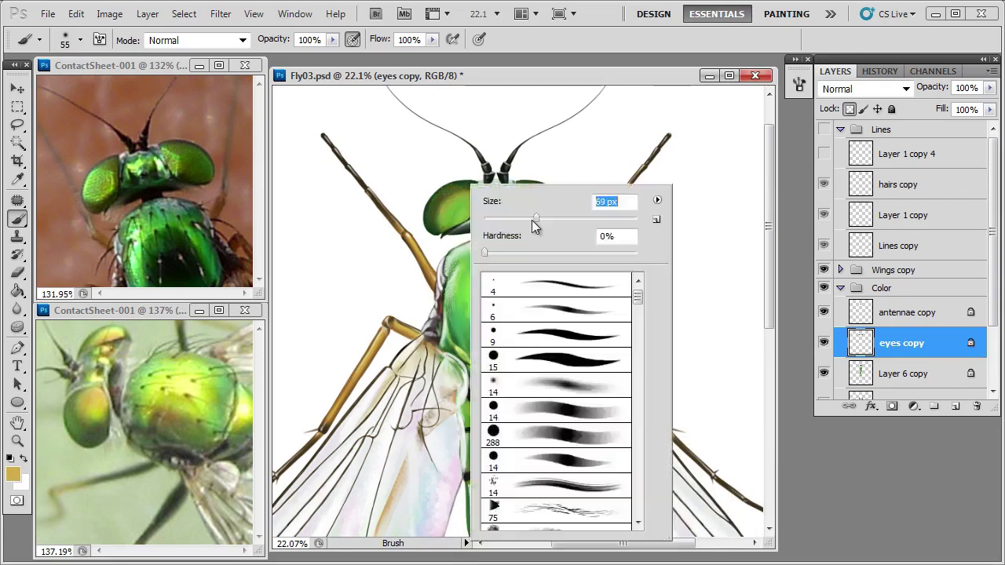
key(Return)
alt+click(455, 214)
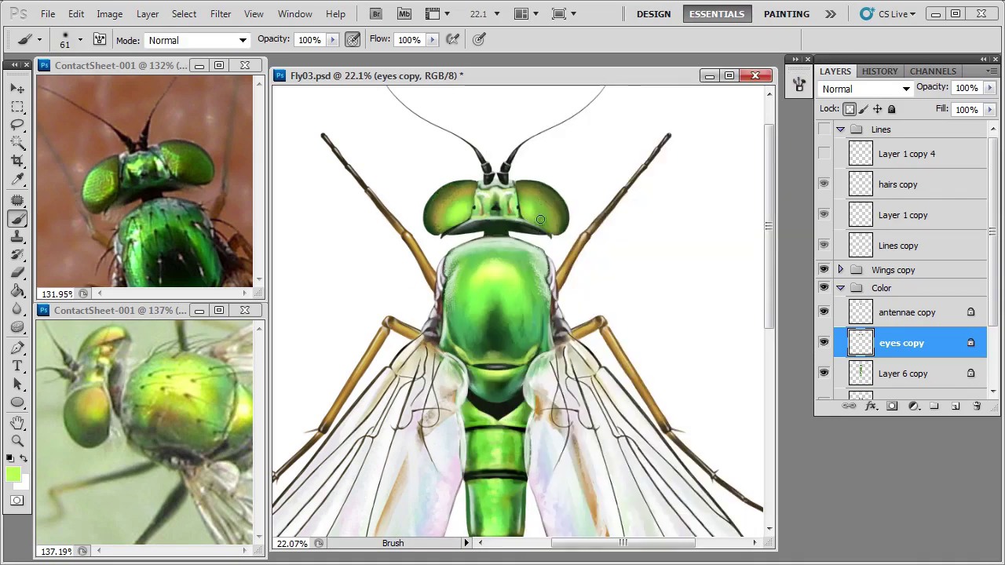
Step: Add dark olive speckles to both eyes in Multiply mode with a 35 px textured brush
alt+click(467, 196)
key(shift+alt+m)
right_click(440, 185)
text(35)
key(Return)
scroll(505, 189, up, 3)
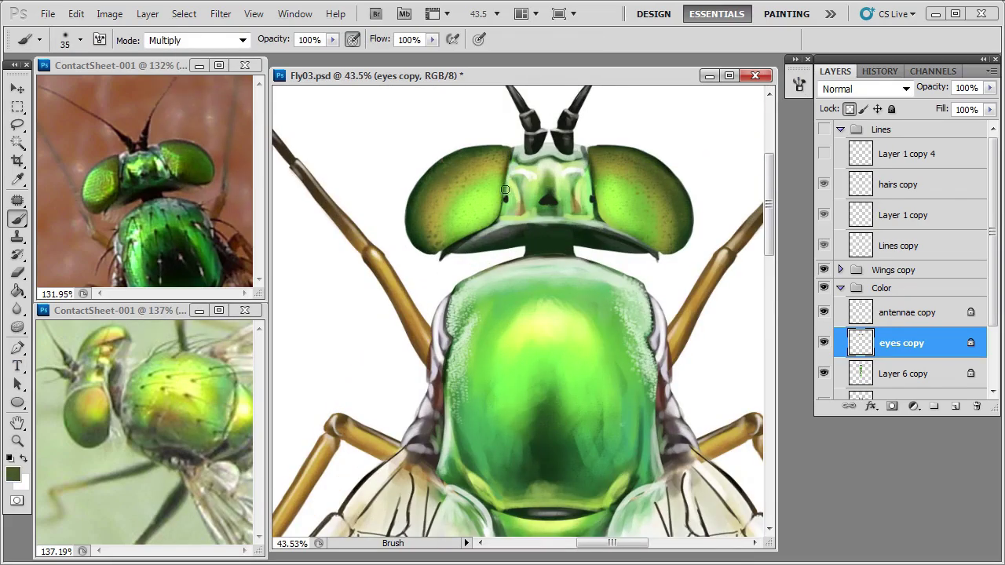
Step: Lighten both eyes with bright green speckles in Screen mode using a 27 px scattered-dot brush
scroll(505, 189, down, 3)
key(shift+alt+n)
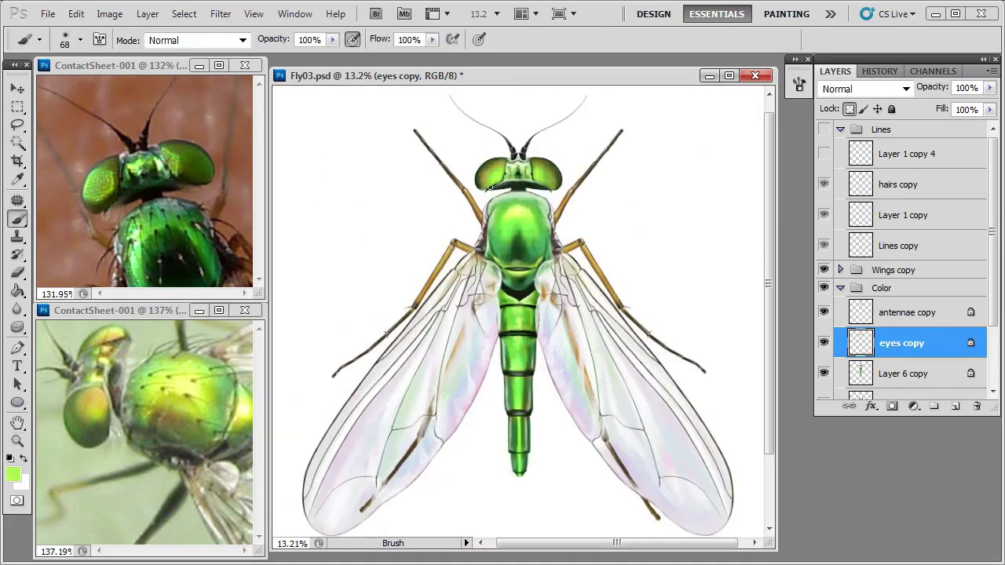
click(196, 40)
click(190, 150)
key(shift+alt+s)
scroll(514, 150, up, 2)
right_click(501, 178)
drag(552, 208, 539, 210)
key(shift+alt+n)
alt+click(472, 201)
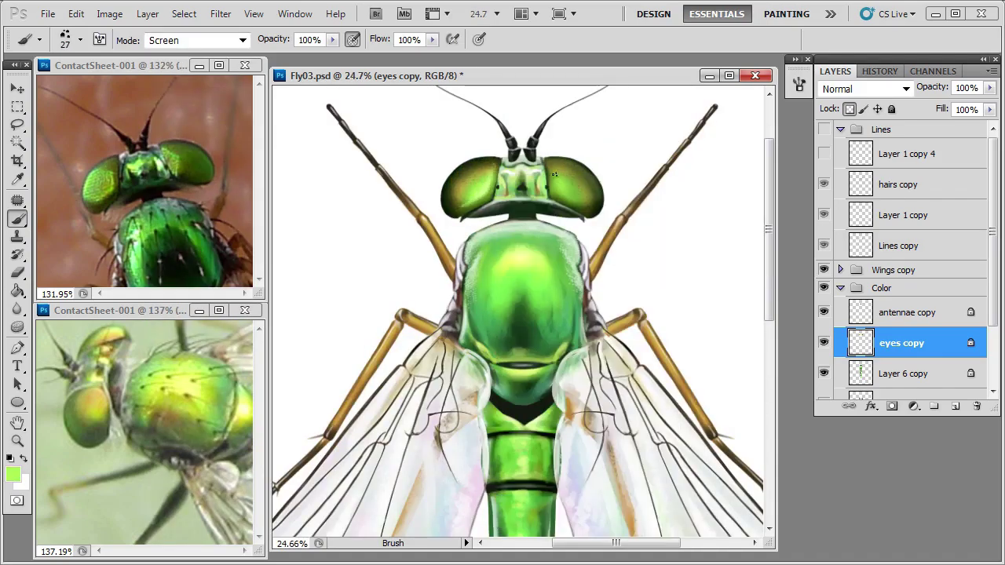
Step: Blend and brighten both eyes in sampled light greens in Normal mode with large brushes between 78 and 104 px
scroll(474, 210, down, 2)
alt+click(477, 199)
key(bracketright)
key(bracketright)
key(bracketright)
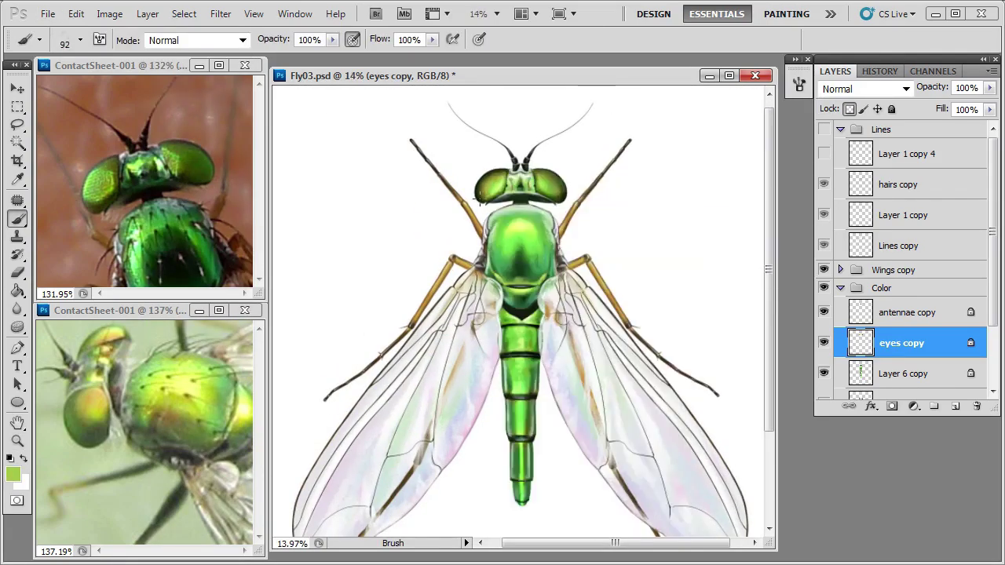
key(bracketright)
alt+click(536, 187)
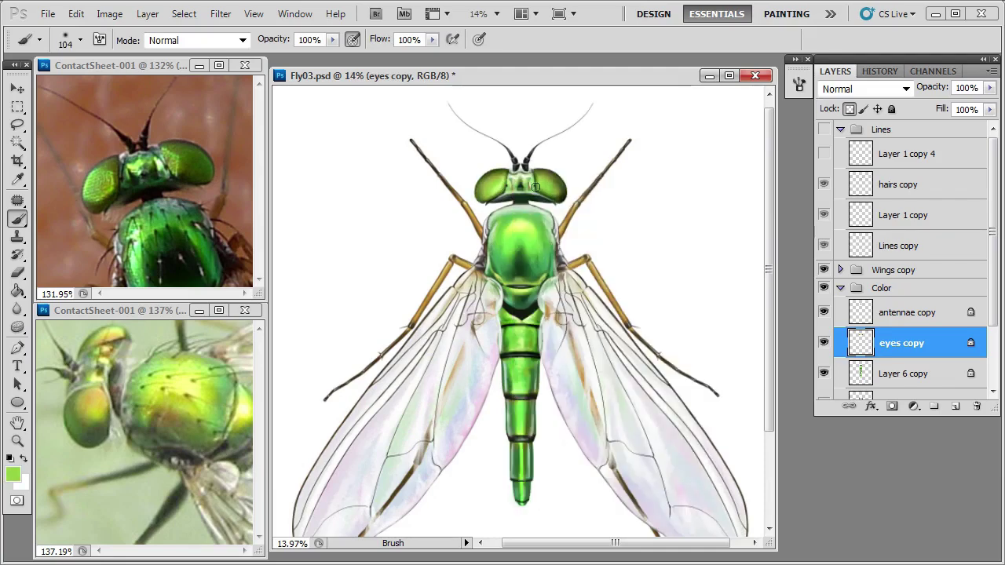
alt+click(496, 187)
key(bracketleft)
key(bracketleft)
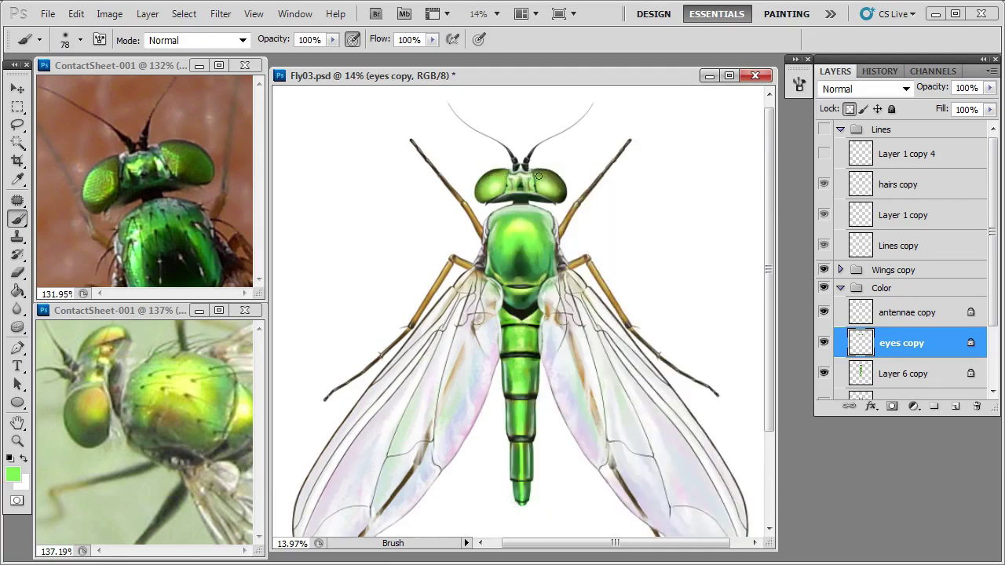
Step: Add orange glows to the eye centres and pale yellow light along their inner edges in Screen mode at 70 px
click(12, 474)
click(763, 427)
click(561, 246)
click(898, 233)
key(alt+shift+m)
key(alt+shift+s)
right_click(563, 206)
key(Return)
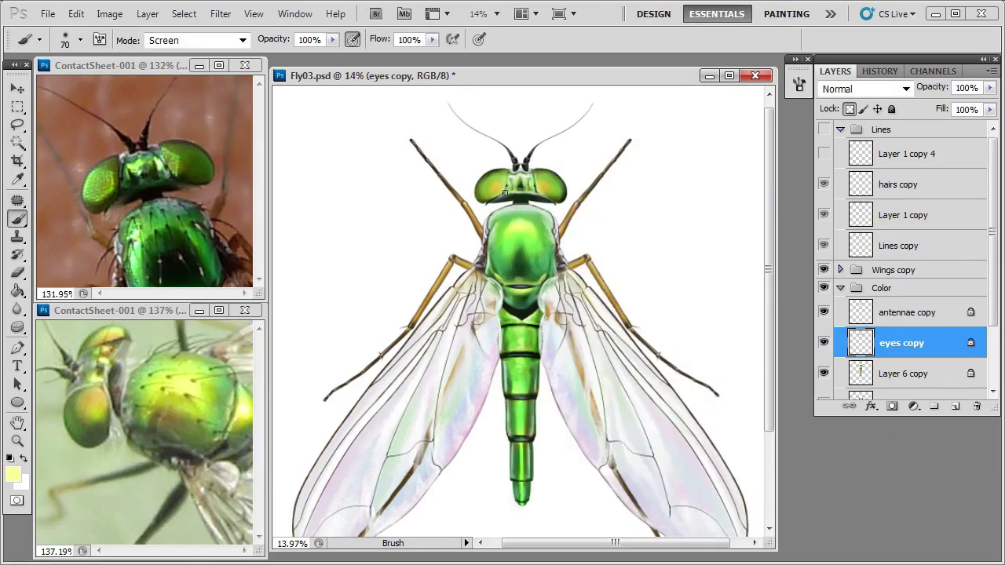
drag(505, 193, 411, 225)
Step: Unlock the eyes copy layer's transparent pixels and refine the left eye's outline in sampled dark green with a 7 px brush
key(alt+shift+n)
key(bracketleft)
key(bracketleft)
key(bracketleft)
key(bracketleft)
key(bracketleft)
key(bracketleft)
key(bracketleft)
alt+click(387, 299)
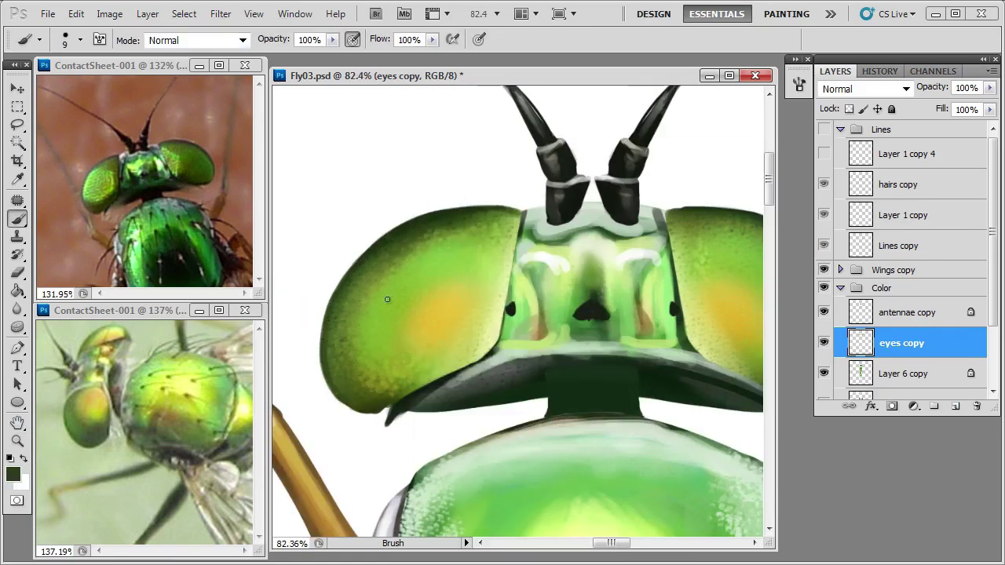
right_click(354, 288)
text(7)
key(Return)
drag(330, 369, 118, 389)
Step: Refine the right eye's upper outline in dark green with a 6 px brush
right_click(614, 289)
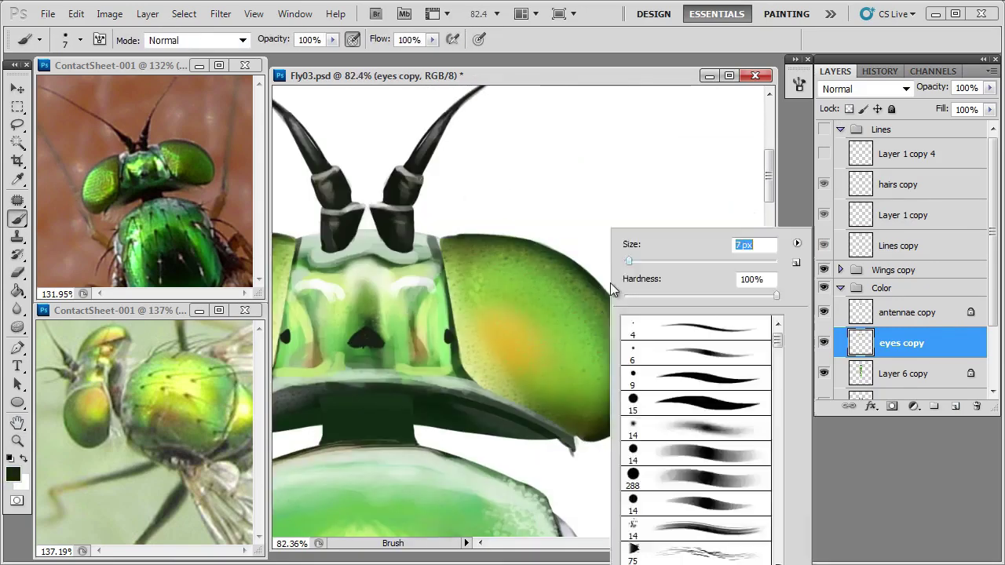
text(6)
key(Return)
key(e)
key(b)
drag(442, 232, 650, 232)
Step: Paint a thin dark centre line down the forehead on Layer 6 copy with a 7 px brush and sampled colours
right_click(651, 233)
text(7)
key(Return)
key(alt+bracketleft)
alt+click(589, 256)
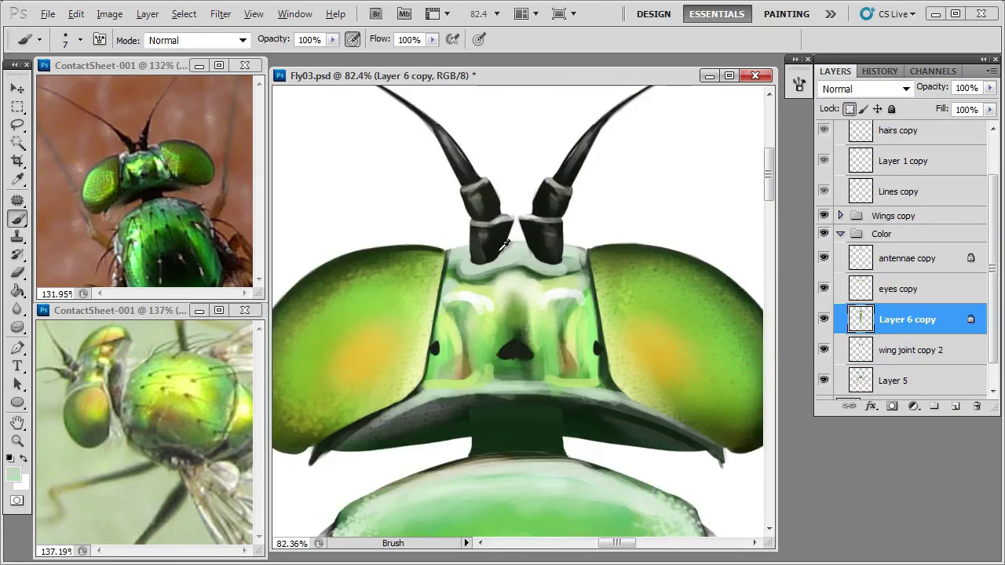
alt+click(569, 292)
mouse_move(550, 275)
mouse_down()
mouse_move(511, 307)
mouse_move(508, 336)
mouse_up()
alt+click(566, 303)
drag(515, 250, 514, 338)
Step: Shade the collar beneath the head in a sampled dark green with an enlarged brush
alt+click(488, 370)
key(bracketright)
key(bracketright)
key(bracketright)
key(bracketright)
mouse_move(431, 424)
mouse_down()
mouse_move(454, 357)
mouse_move(636, 336)
mouse_up()
Step: Shade and define the facial markings beside both eyes in sampled dark green with a 14 px brush
alt+click(542, 353)
drag(464, 318, 475, 271)
drag(598, 310, 598, 275)
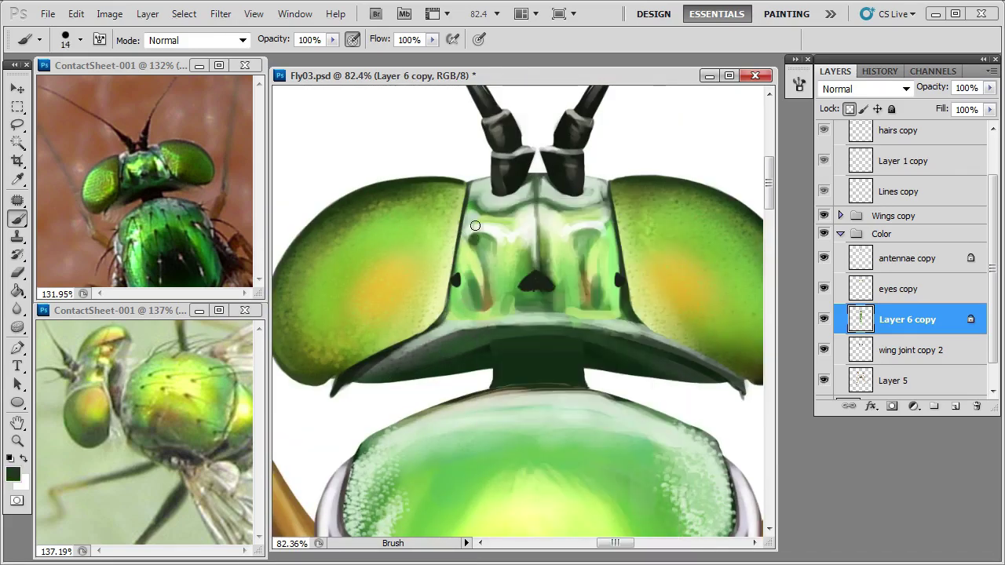
right_click(475, 226)
key(Escape)
Step: Select the antennae copy layer and sample black from the antennae
key(alt+bracketright)
key(alt+bracketright)
alt+click(556, 144)
scroll(483, 325, down, 3)
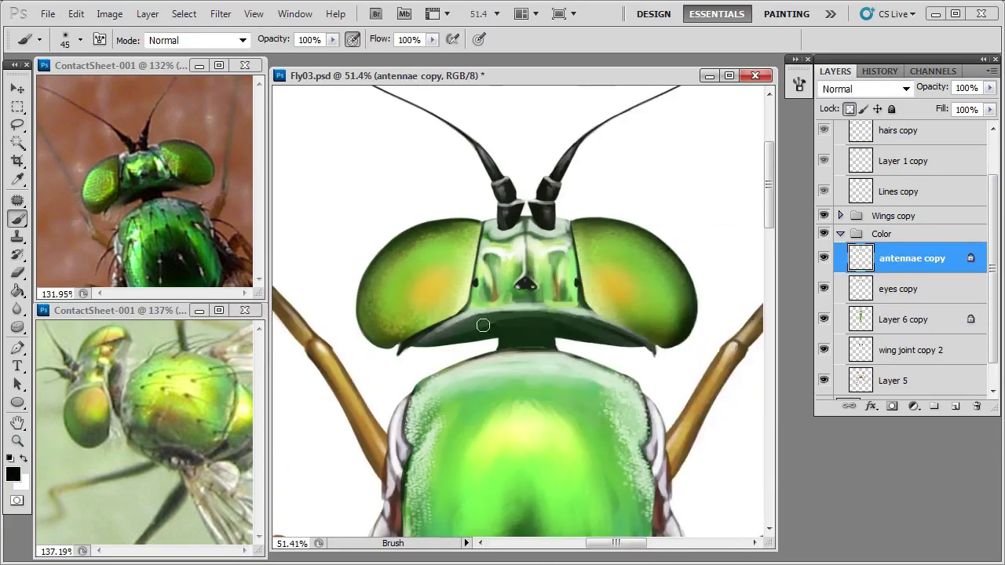
scroll(483, 325, down, 5)
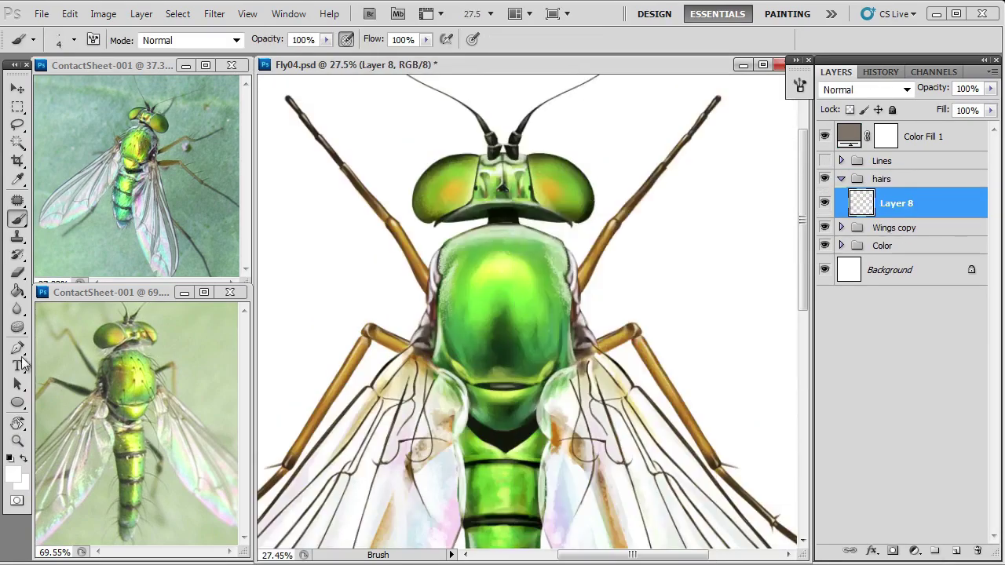
Step: Draw three pairs of dark curved hairs down the middle of the thorax in Fly04.psd's hairs group with a 9 px brush
click(132, 145)
drag(489, 243, 483, 314)
right_click(519, 235)
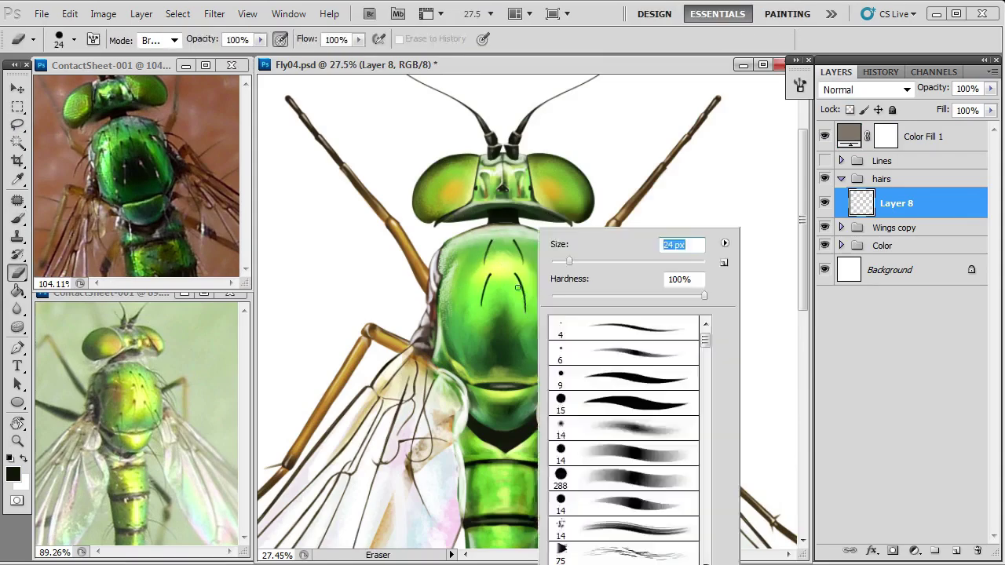
key(Escape)
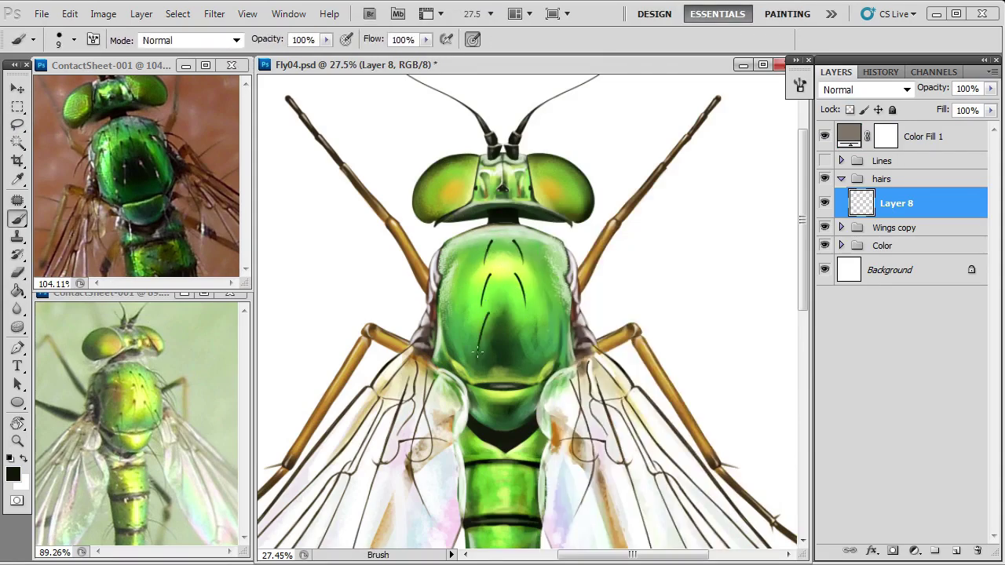
key(ctrl+v)
click(70, 14)
click(485, 464)
Step: Draw dark curved hairs along the left side of the thorax on Layer 9 and save the file
drag(485, 330, 464, 241)
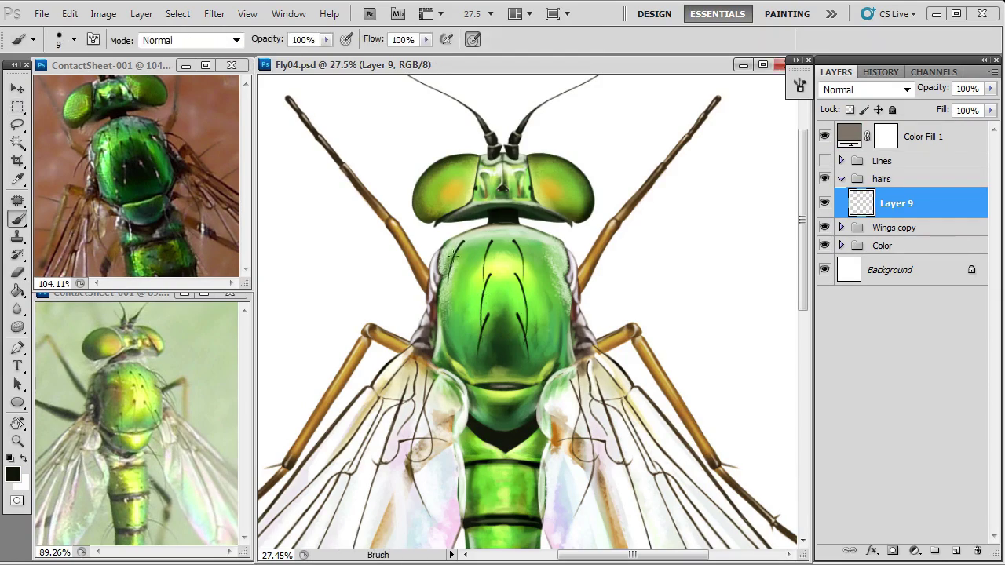
key(e)
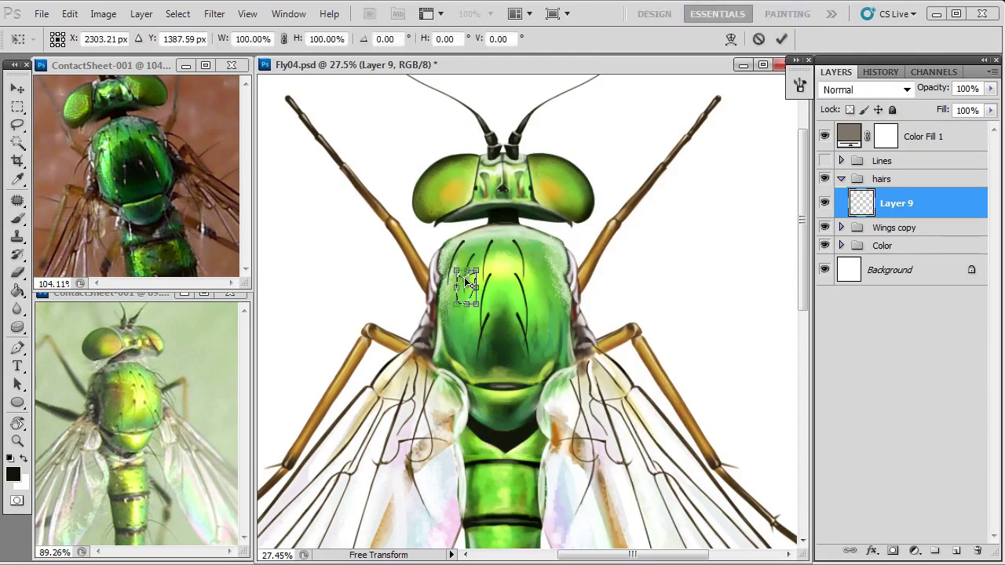
key(b)
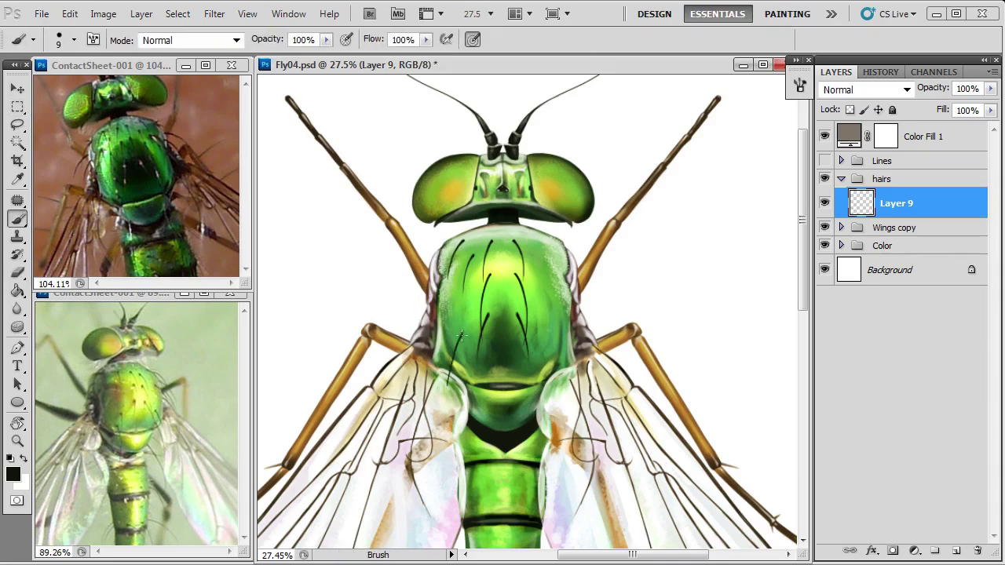
key(ctrl+s)
mouse_move(456, 269)
mouse_down()
mouse_move(478, 310)
mouse_move(459, 355)
mouse_up()
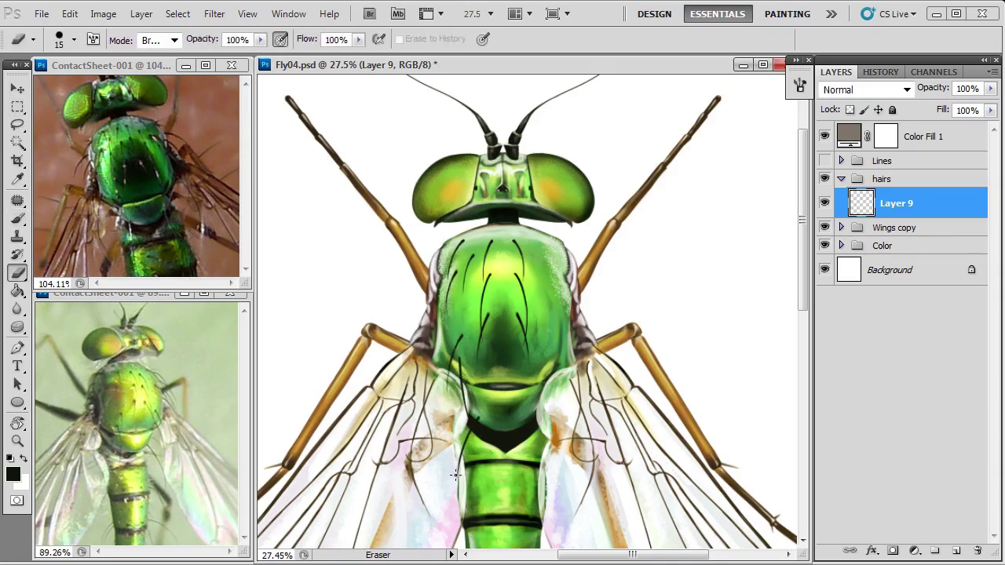
Step: Repeat the left-side thorax hairs in mirror image on the right side, keeping all hairs on Layer 10
key(ctrl+alt+shift+n)
key(v)
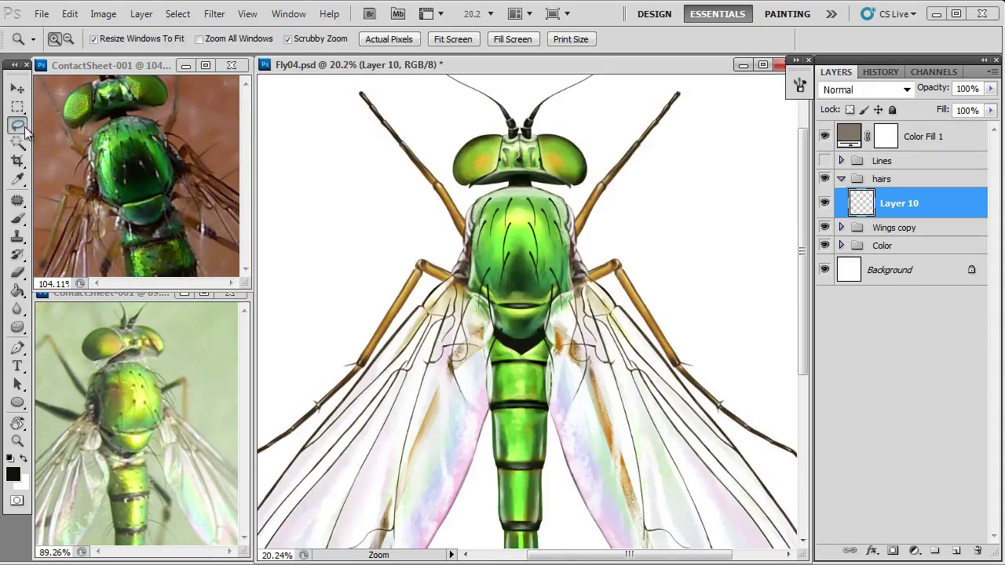
key(e)
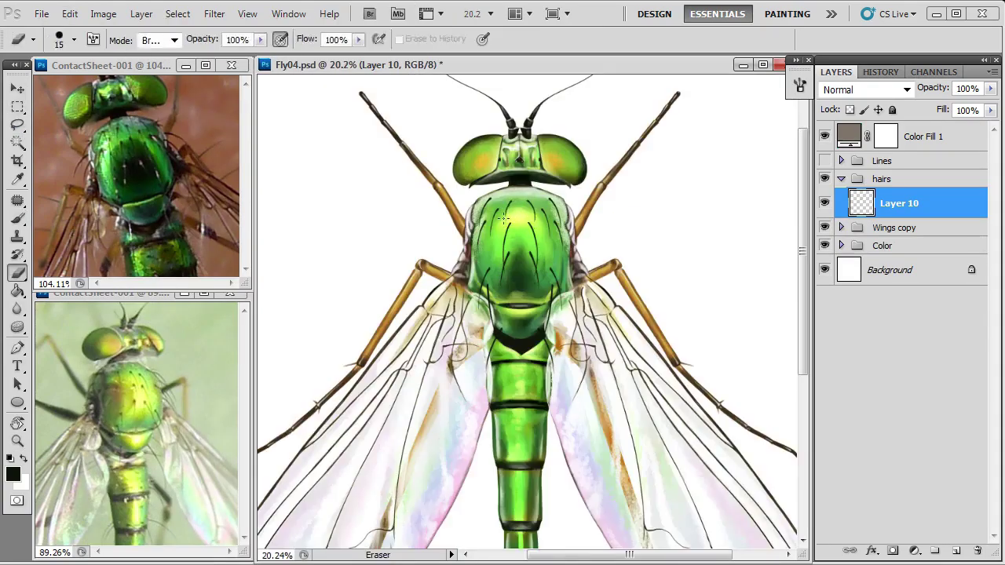
Step: Draw dark curved hairs along the left side of the abdomen, down to its tip, on Layer 10
key(ctrl+t)
key(Escape)
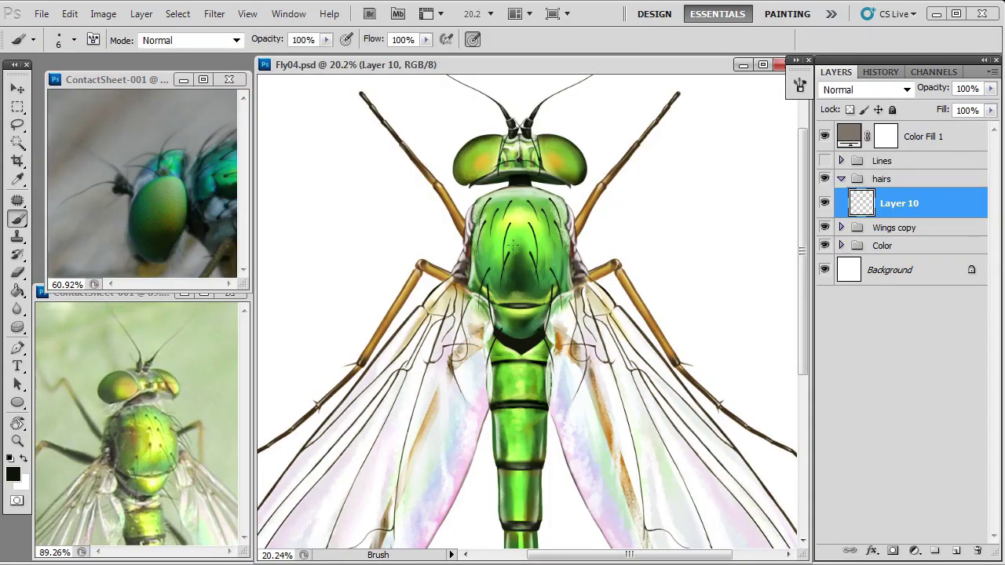
scroll(479, 208, down, 2)
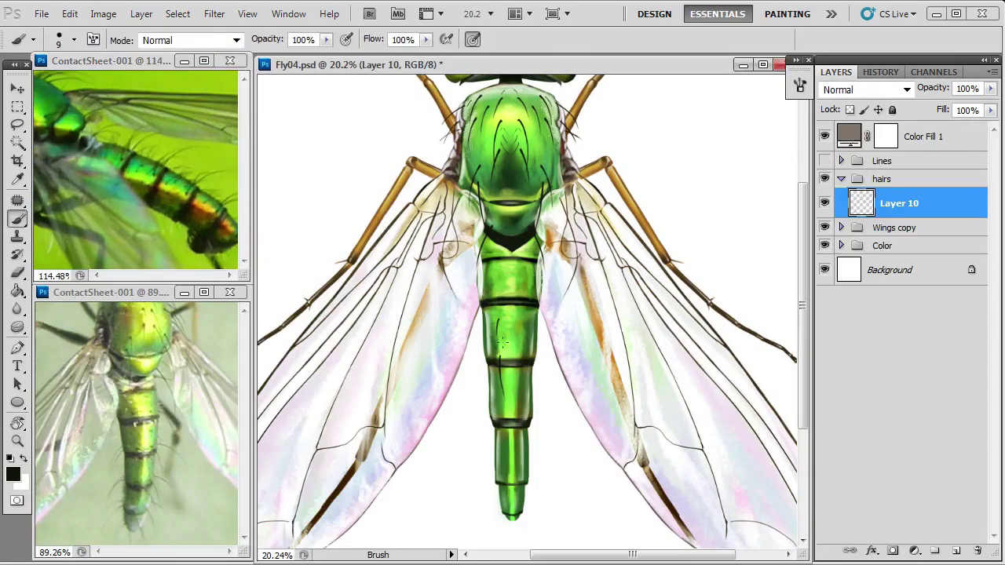
mouse_move(486, 353)
mouse_down()
mouse_move(468, 381)
mouse_move(462, 412)
mouse_up()
mouse_move(484, 349)
mouse_down()
mouse_move(460, 421)
mouse_move(460, 514)
mouse_up()
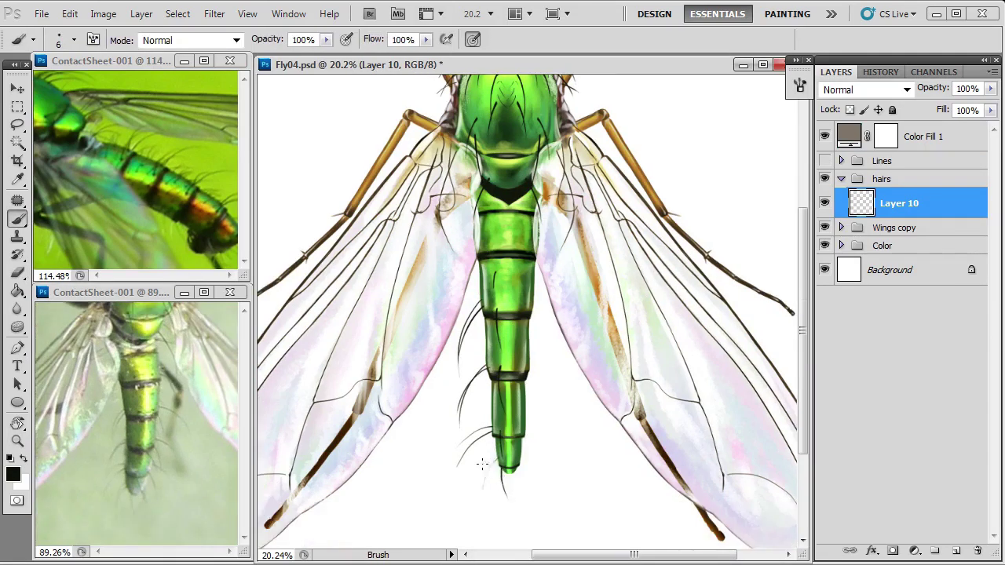
drag(512, 458, 476, 499)
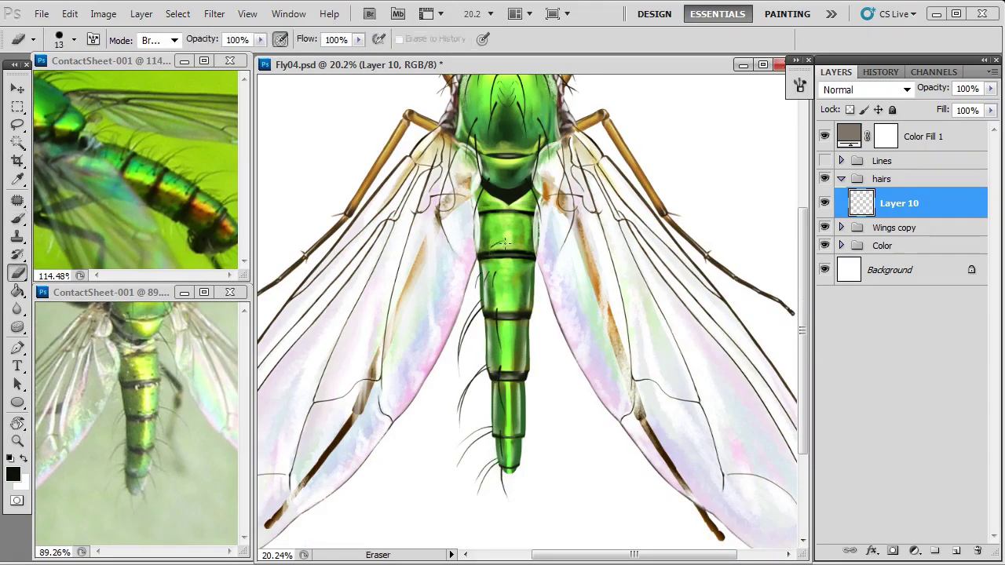
drag(476, 238, 448, 303)
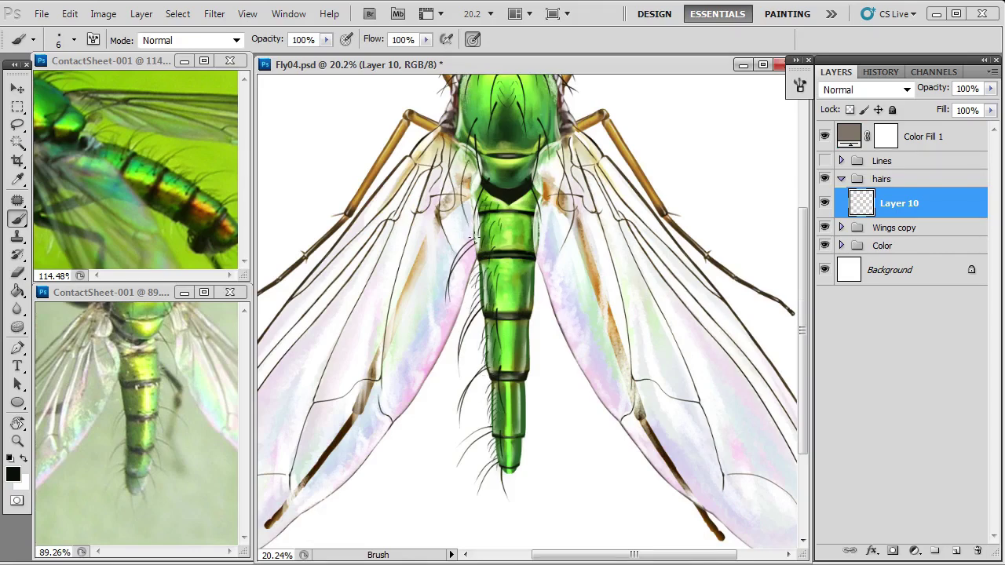
Step: Copy the left-side abdomen hairs, place them in mirror image on the right side and merge both hair layers into Layer 11
key(l)
mouse_move(435, 473)
mouse_down()
mouse_move(503, 179)
mouse_move(487, 204)
mouse_up()
key(ctrl+j)
key(v)
click(70, 13)
key(Escape)
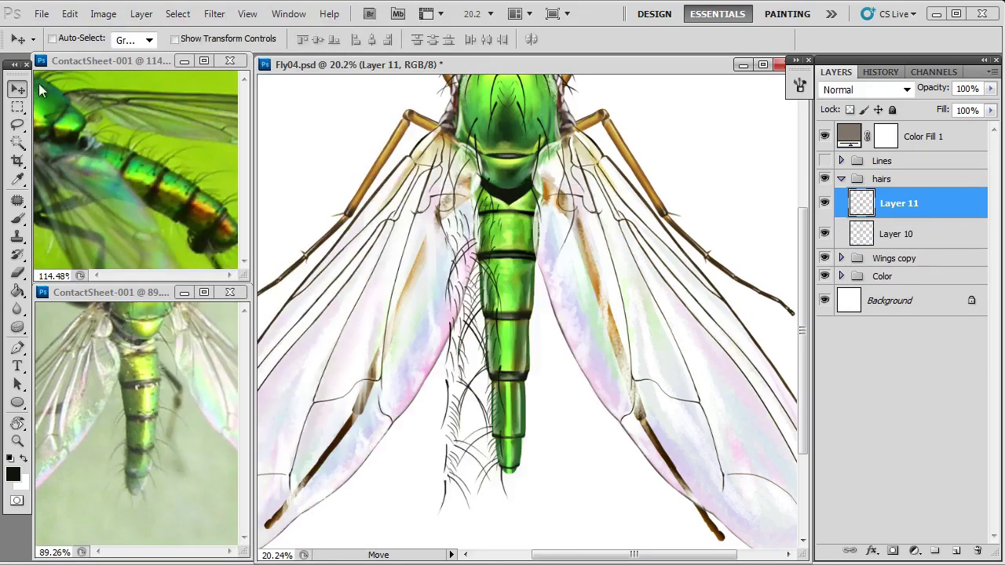
mouse_move(438, 234)
mouse_down()
mouse_move(515, 218)
mouse_move(484, 218)
mouse_up()
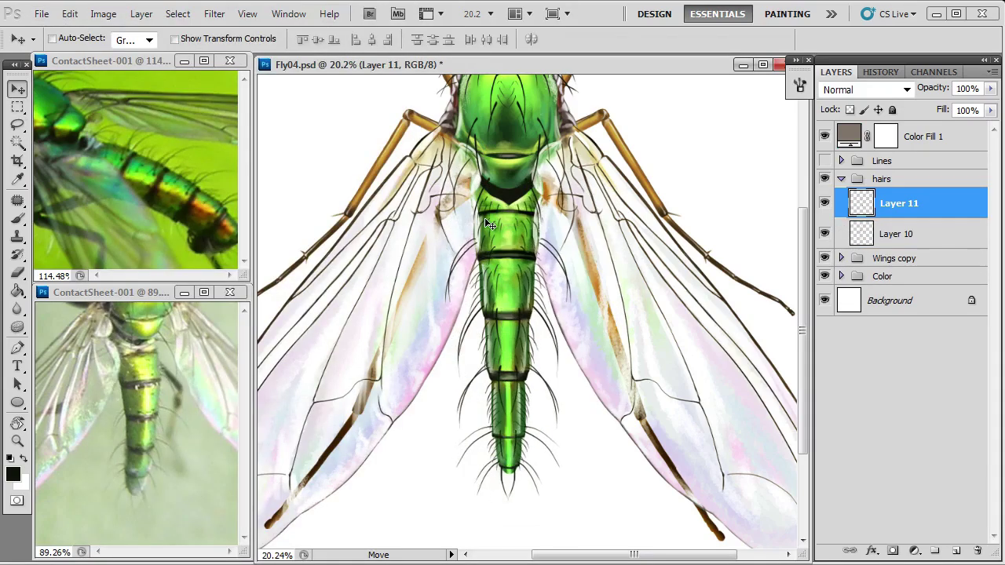
key(ctrl+e)
Step: Touch up the abdomen hairs on Layer 11 and lighten their outer ends with white while transparency is locked
key(e)
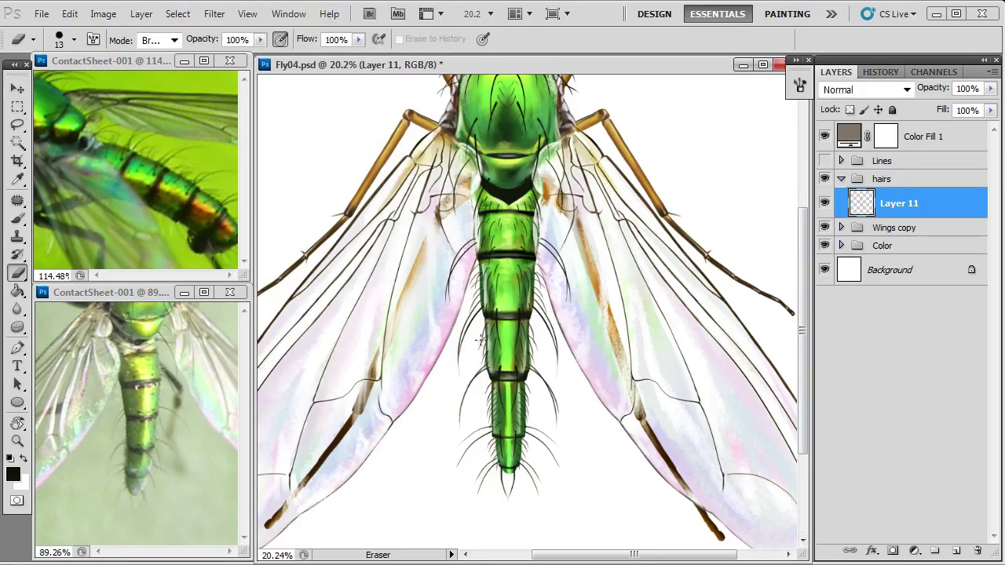
key(b)
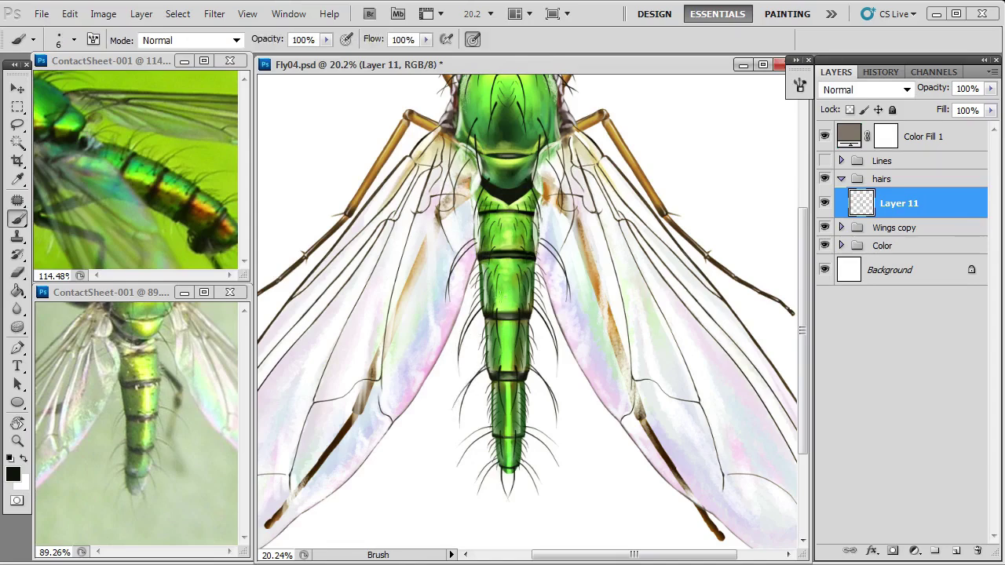
key(e)
key(b)
drag(566, 429, 534, 429)
right_click(552, 226)
key(Escape)
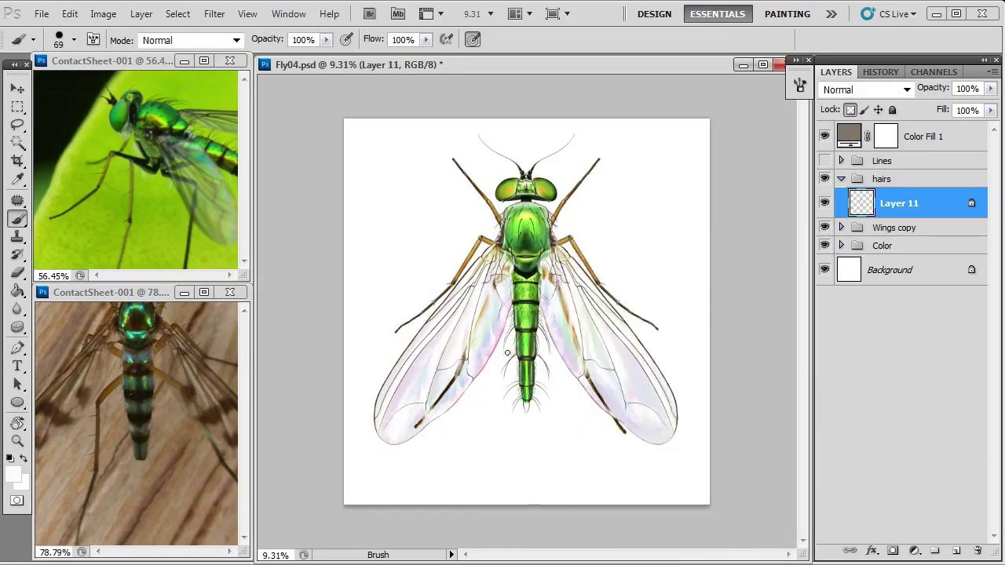
Step: Draw fine dark hairs along the legs on both sides of the fly with a 6 px brush
key(d)
drag(529, 281, 561, 281)
key(e)
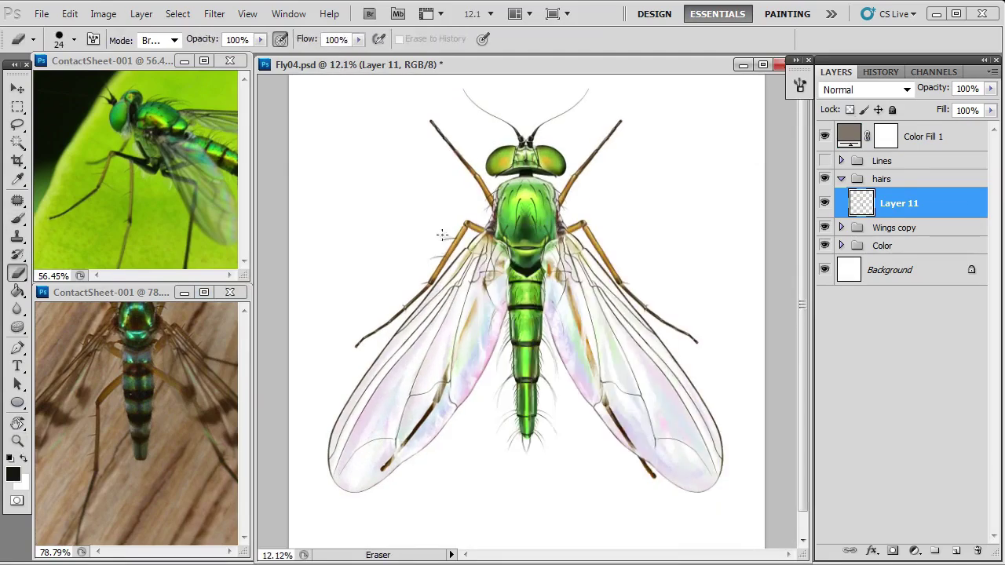
key(b)
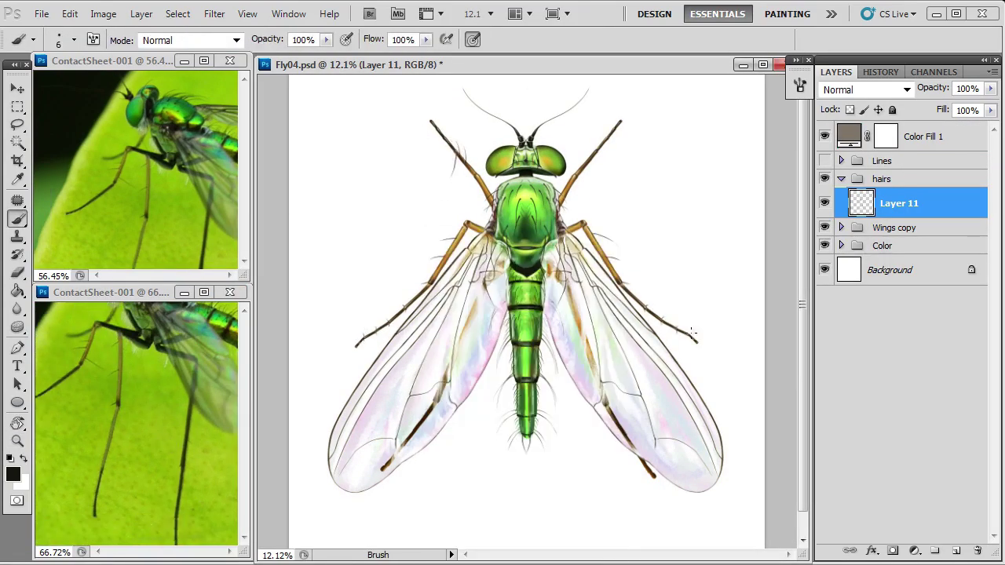
drag(598, 156, 605, 176)
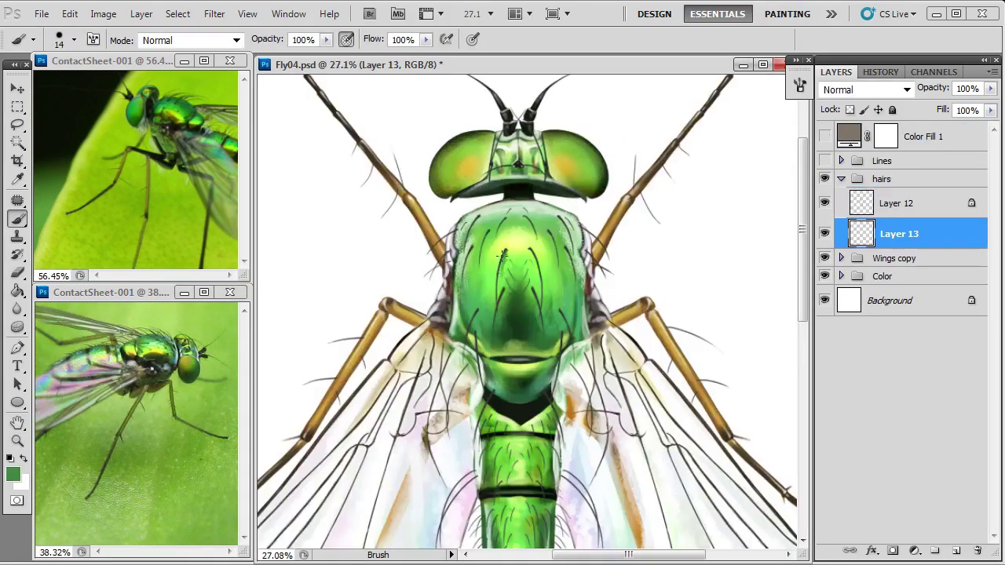
Step: Paint soft strokes around the thorax hairs on Layer 13 in sampled greens, trimming them with the eraser
alt+click(506, 216)
key(e)
key(b)
key(e)
key(b)
key(e)
key(b)
key(e)
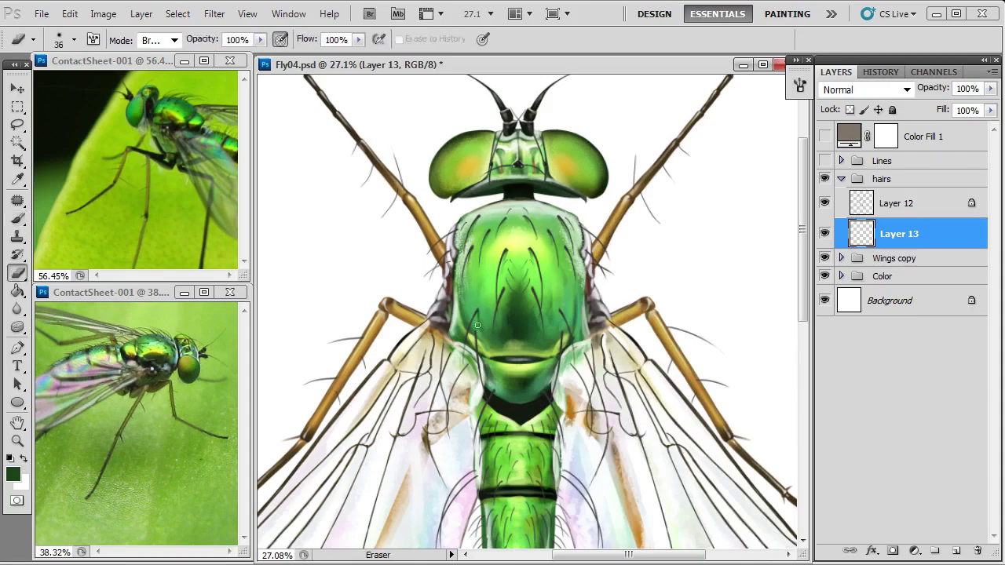
Step: Refine the wing veins near both wing bases on Layer 3 with a 6 px brush in white and dark brown, erasing excess
key(b)
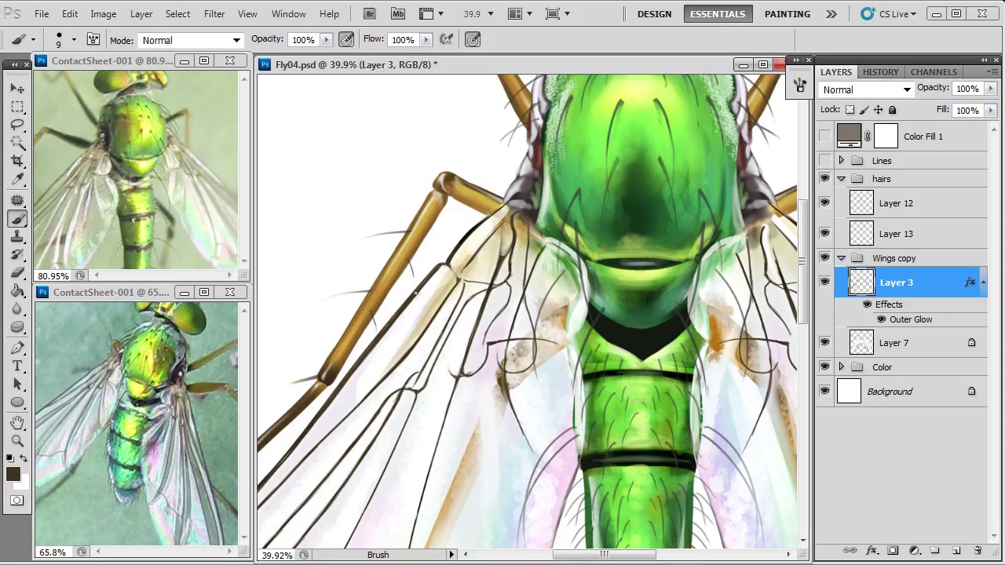
key(x)
right_click(457, 236)
double_click(466, 332)
key(slash)
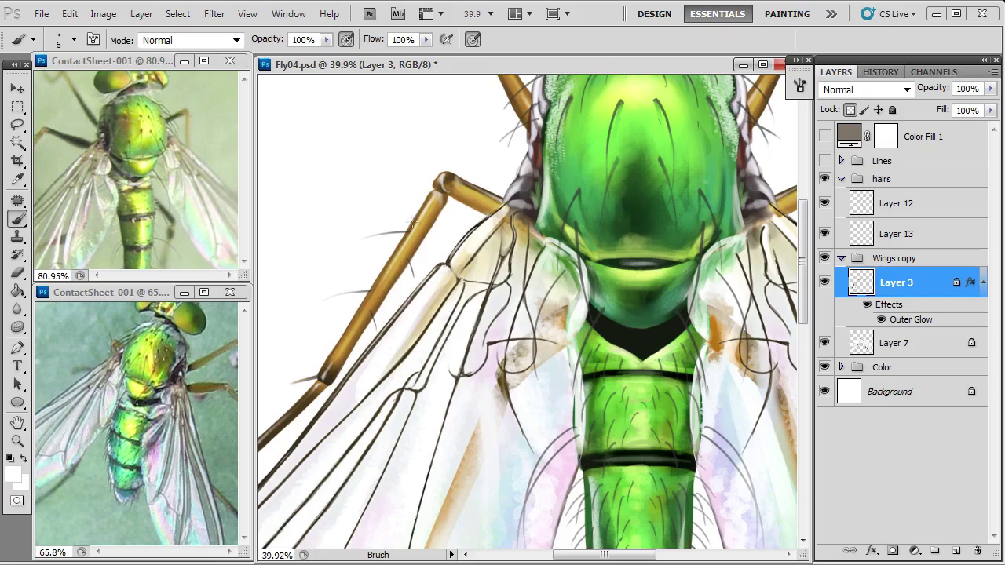
scroll(454, 378, right, 3)
key(d)
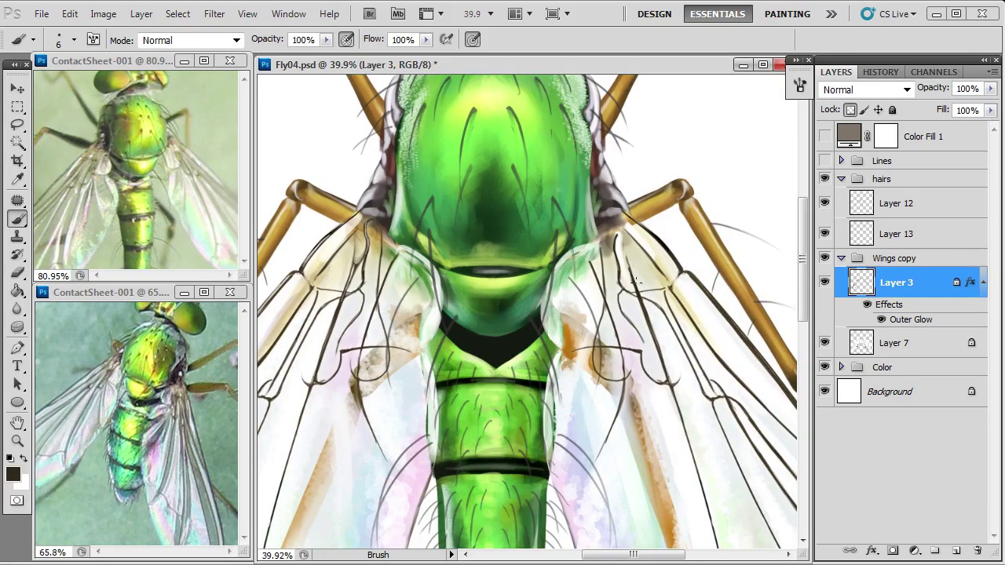
key(slash)
key(e)
key(b)
key(e)
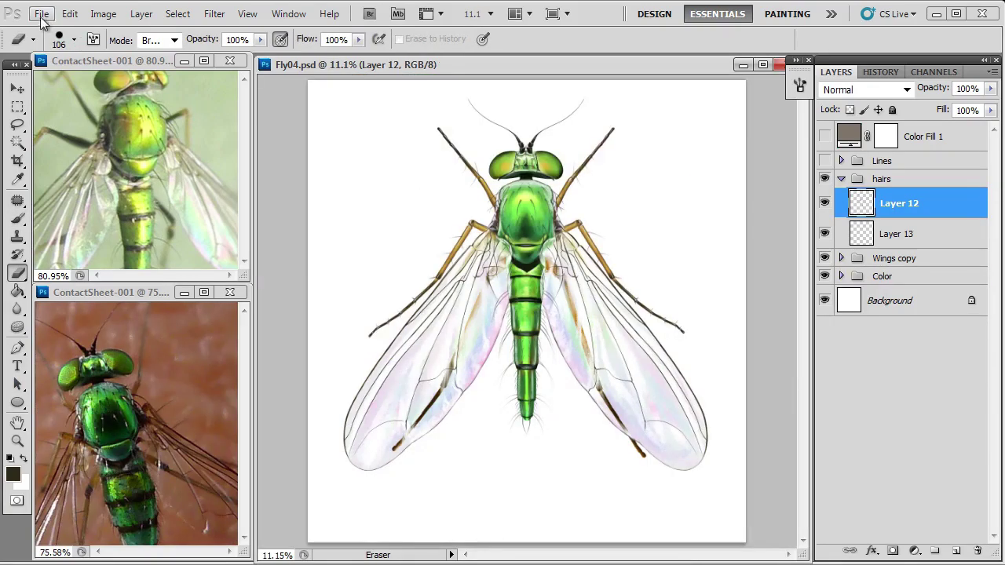
Step: Save the illustration as Fly05.psd with maximized compatibility
click(41, 14)
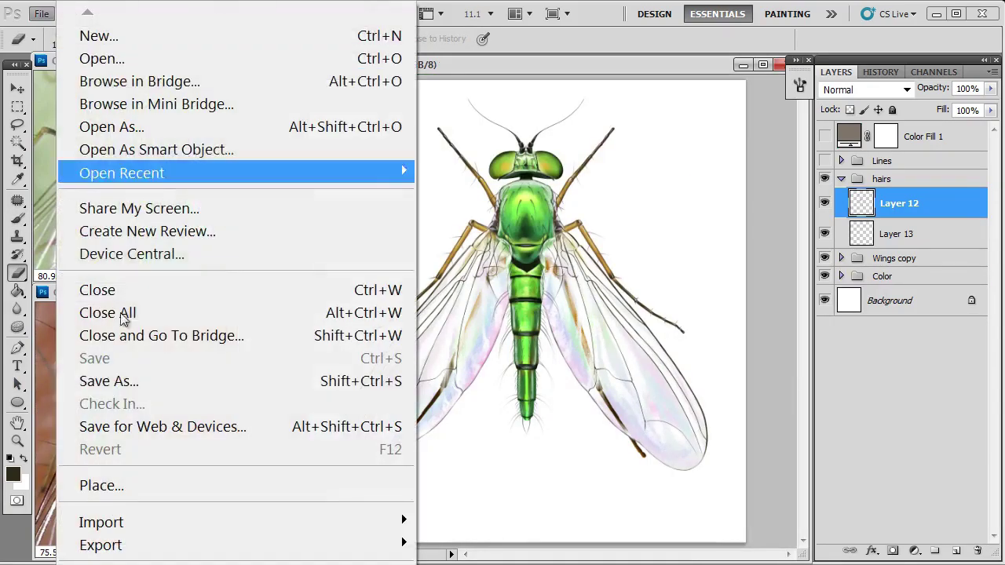
click(129, 383)
click(425, 361)
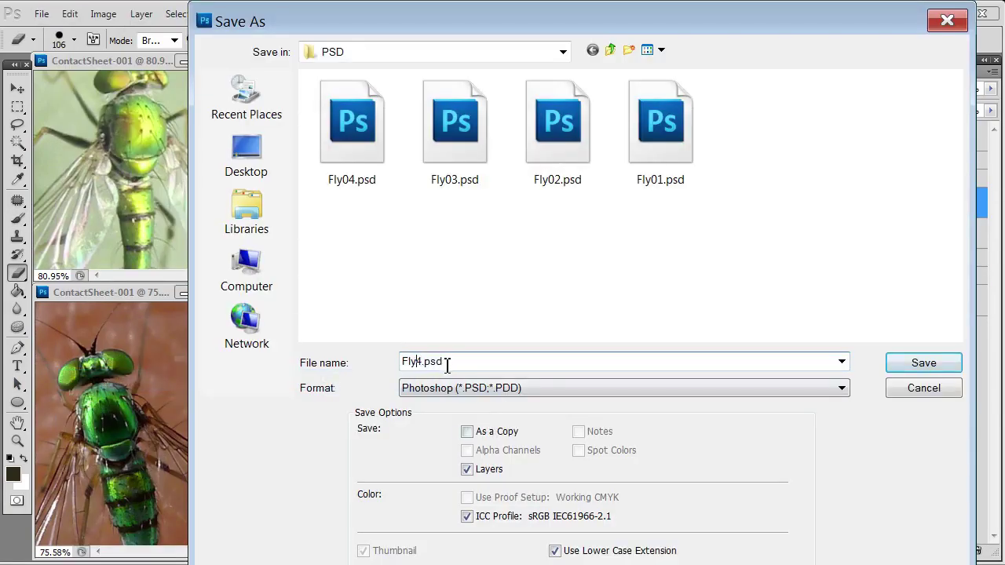
text(5)
key(Return)
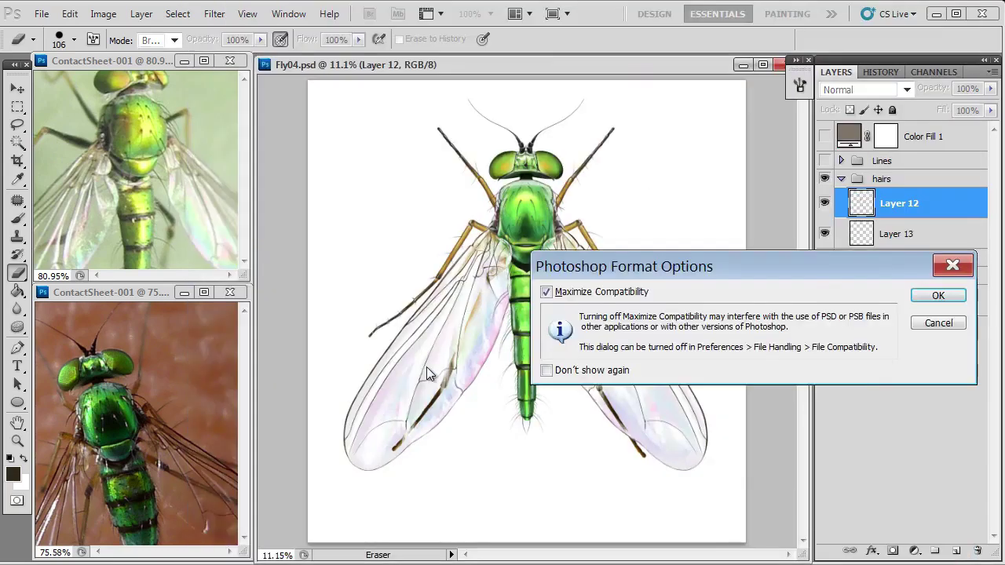
key(Return)
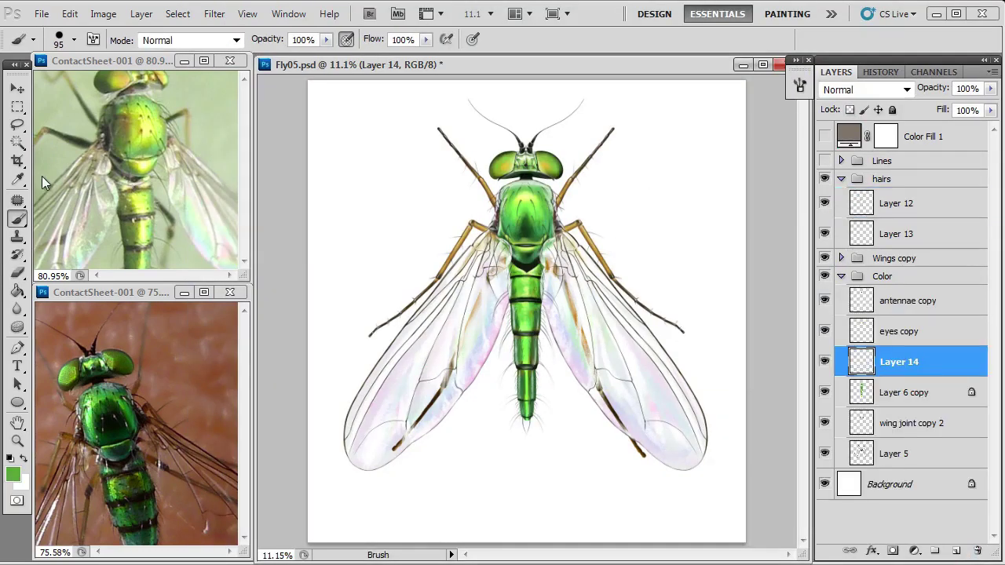
Step: Lasso the central area of the thorax and paint it dark green on Layer 14 with a 147 px brush
click(17, 124)
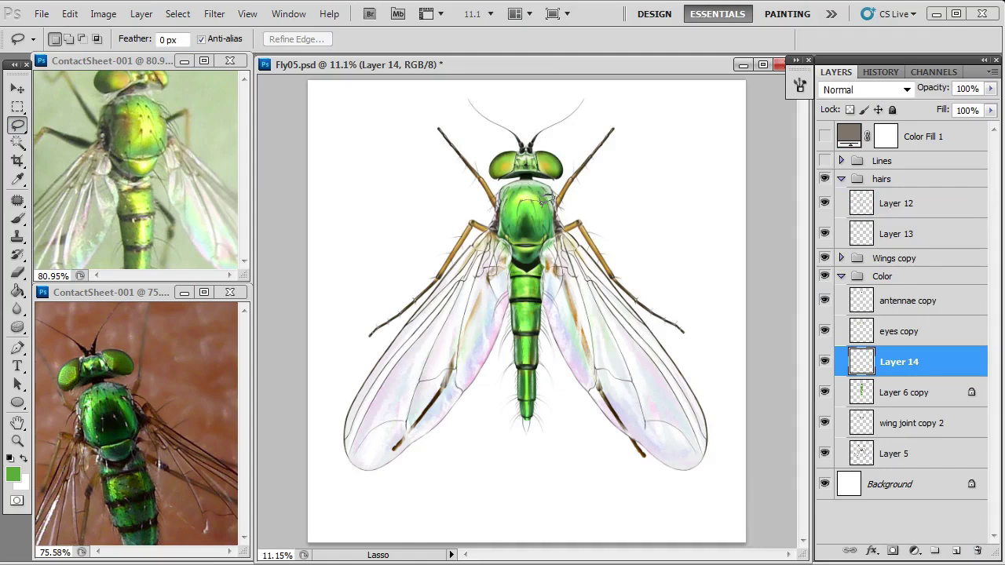
drag(521, 201, 520, 199)
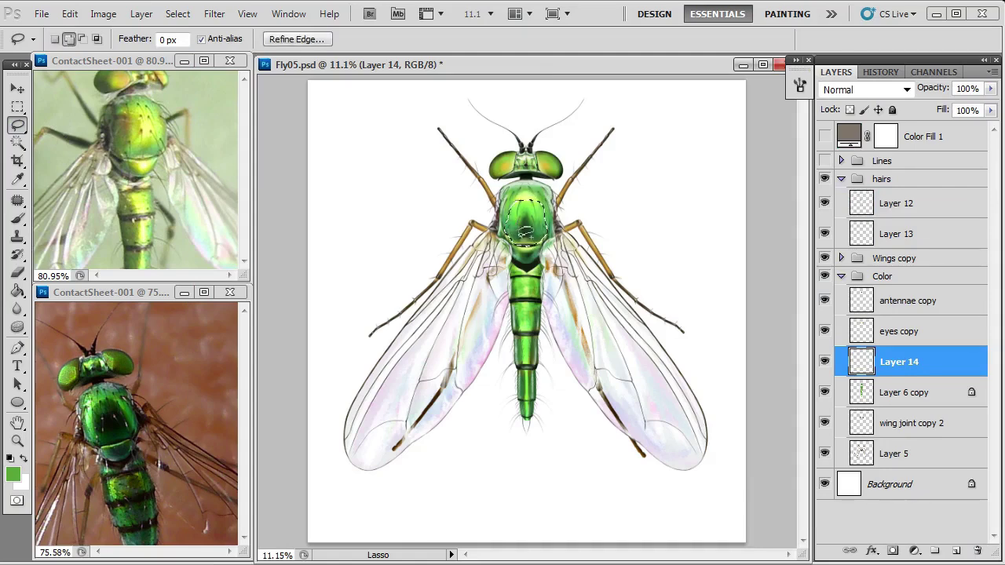
key(b)
alt+click(524, 205)
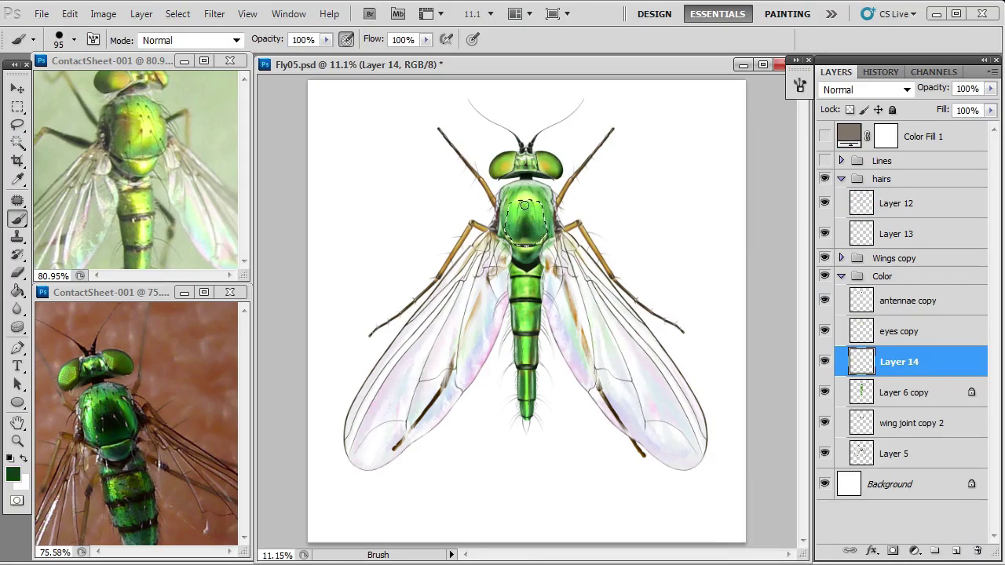
right_click(524, 205)
text(114)
key(Return)
right_click(533, 197)
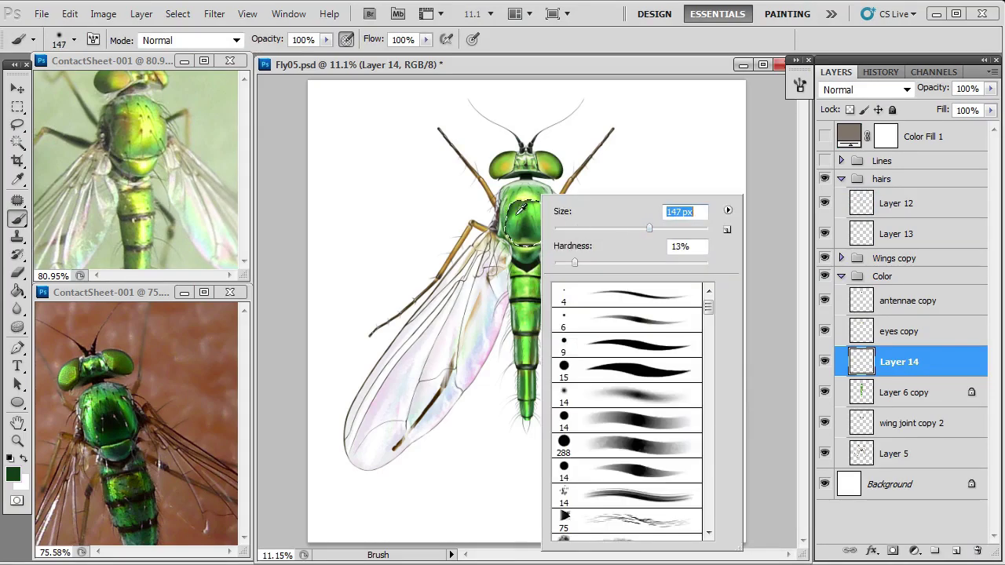
text(147)
key(Return)
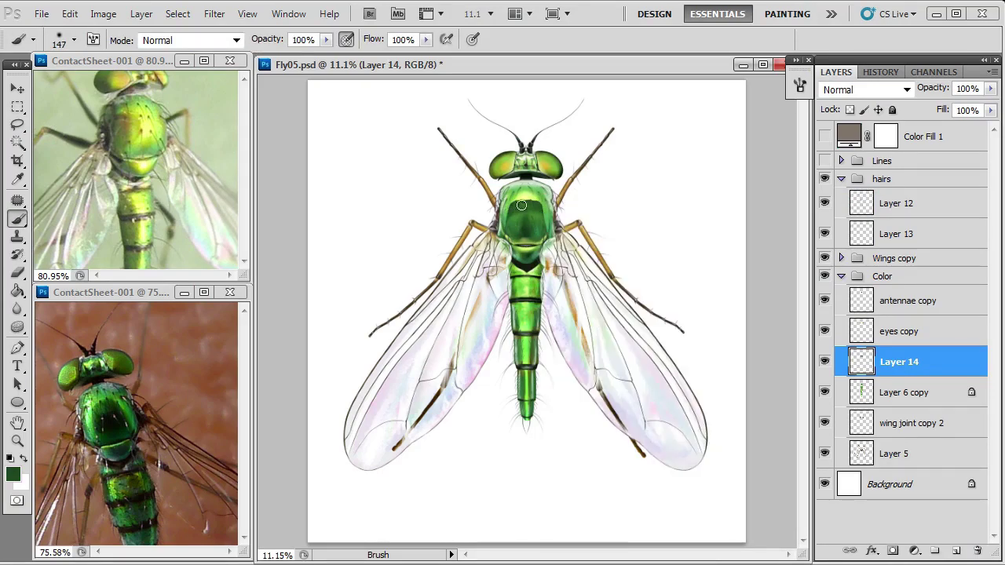
Step: Blend the dark green patch into the thorax by softening it with a large eraser on Layer 14
key(e)
right_click(527, 206)
key(Tab)
key(Return)
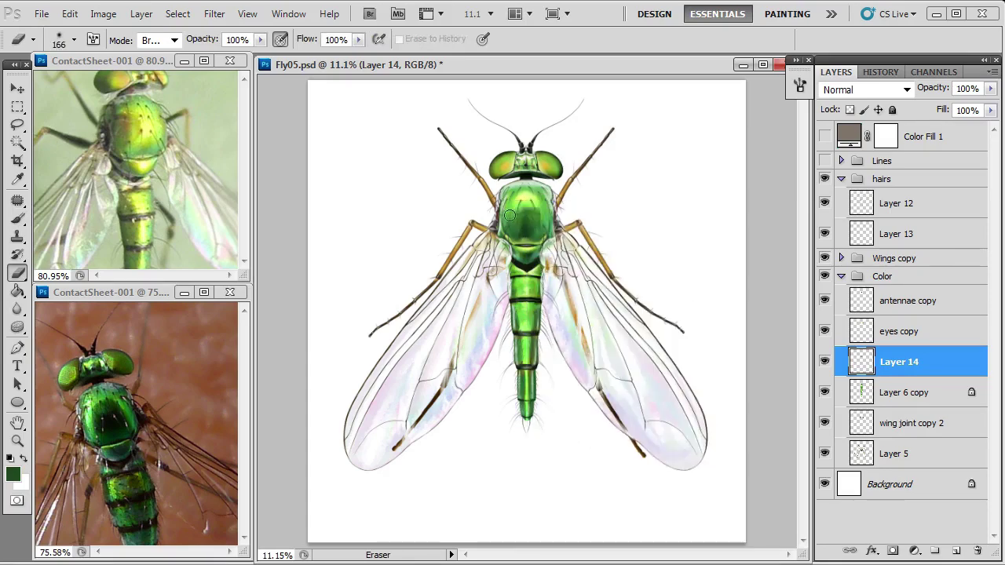
key(b)
right_click(534, 197)
key(Escape)
key(e)
Step: Try the Multiply blend mode on Layer 14
click(867, 89)
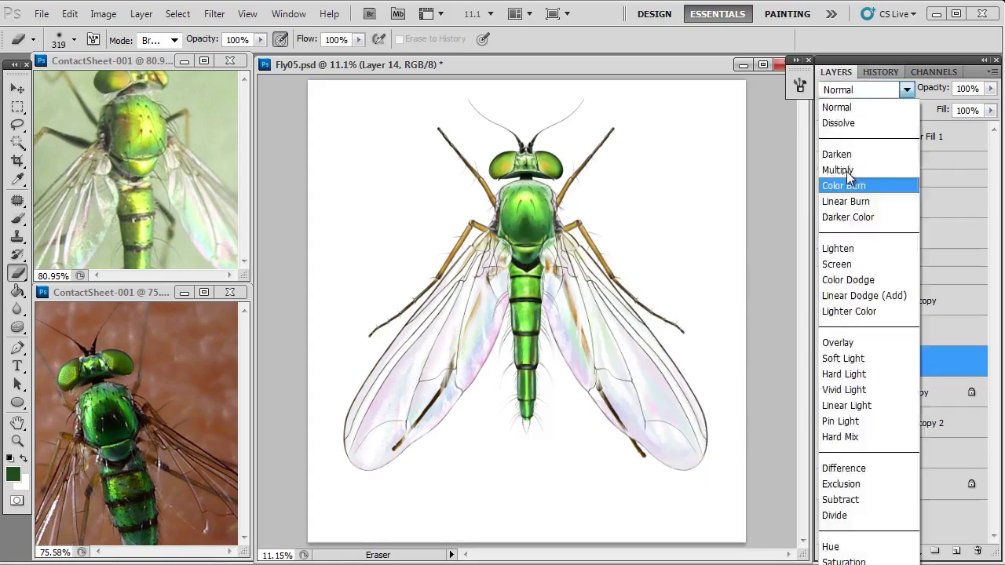
click(846, 171)
key(ctrl+z)
Step: Paint over the thorax in sampled green on Layer 14 with a 78 px brush
key(b)
right_click(616, 416)
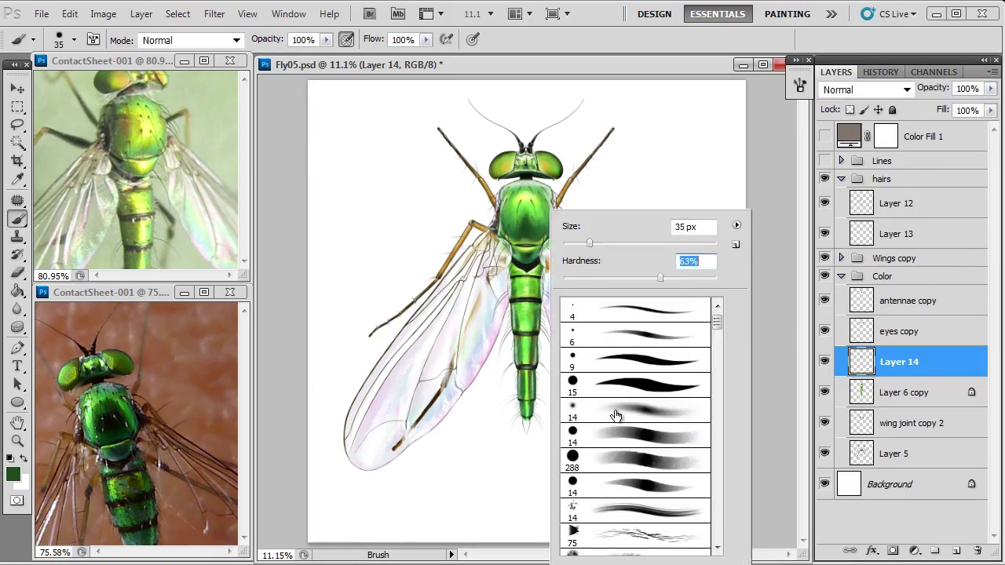
text(70)
key(Tab)
text(78)
key(Return)
alt+click(525, 227)
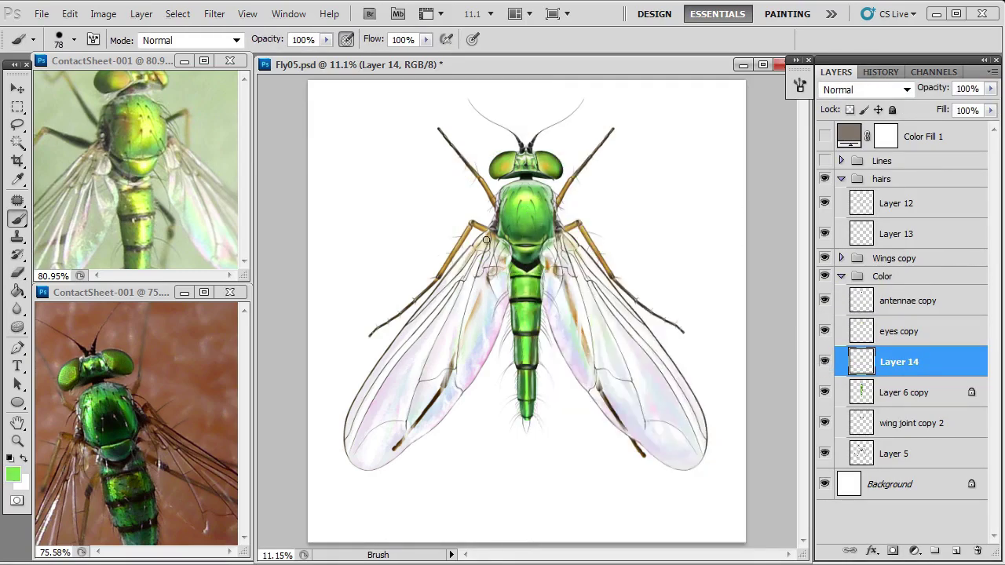
Step: Add sampled dark green shading to the lower thorax, soften it with the eraser and compare the thorax with Layer 14 hidden
alt+click(515, 237)
right_click(518, 224)
text(44)
key(Return)
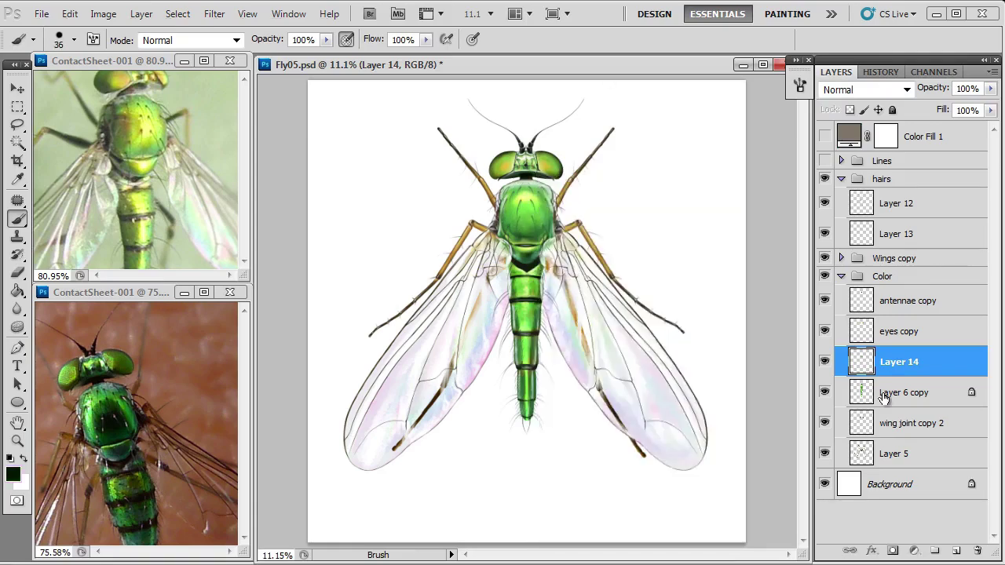
key(e)
click(826, 363)
click(825, 364)
key(b)
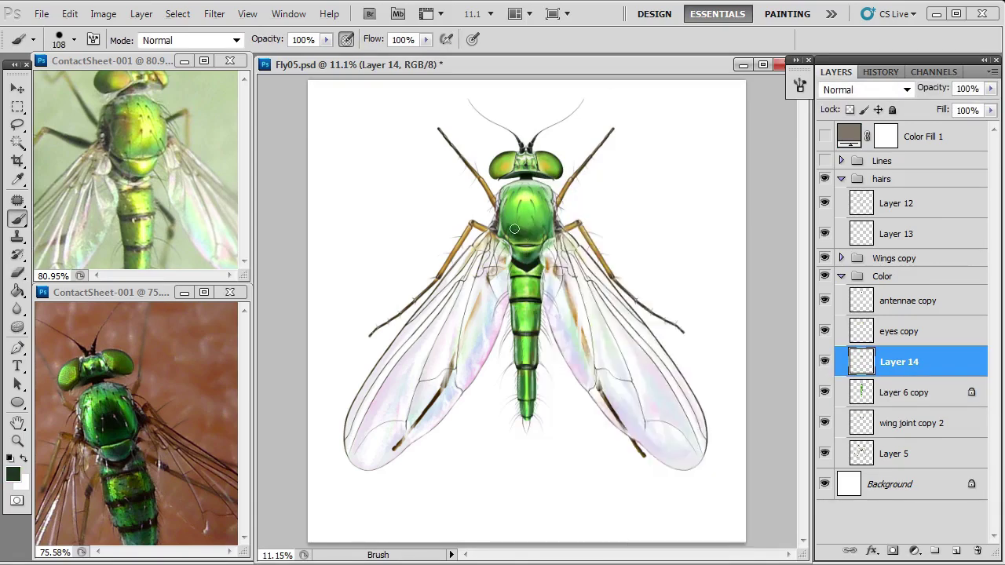
Step: Paint pale yellow-green highlights along the lower edge of the thorax on Layer 14 with a 26 px brush
right_click(578, 218)
alt+click(527, 239)
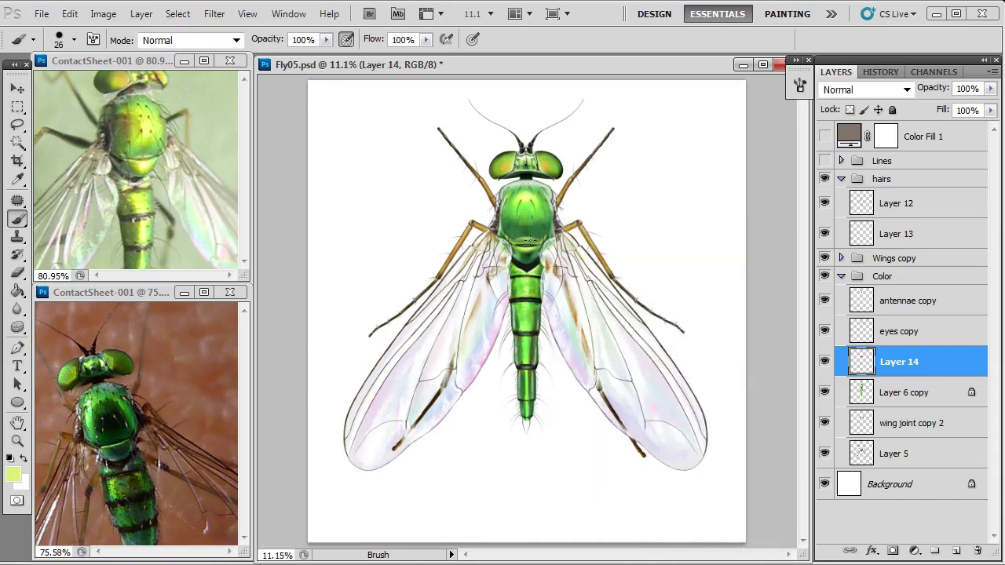
right_click(548, 226)
key(Escape)
alt+click(624, 214)
right_click(550, 226)
key(Return)
Step: Merge Layer 14 with Layer 6 copy in the Color group
key(shift+alt+bracketleft)
key(ctrl+e)
right_click(550, 226)
key(Escape)
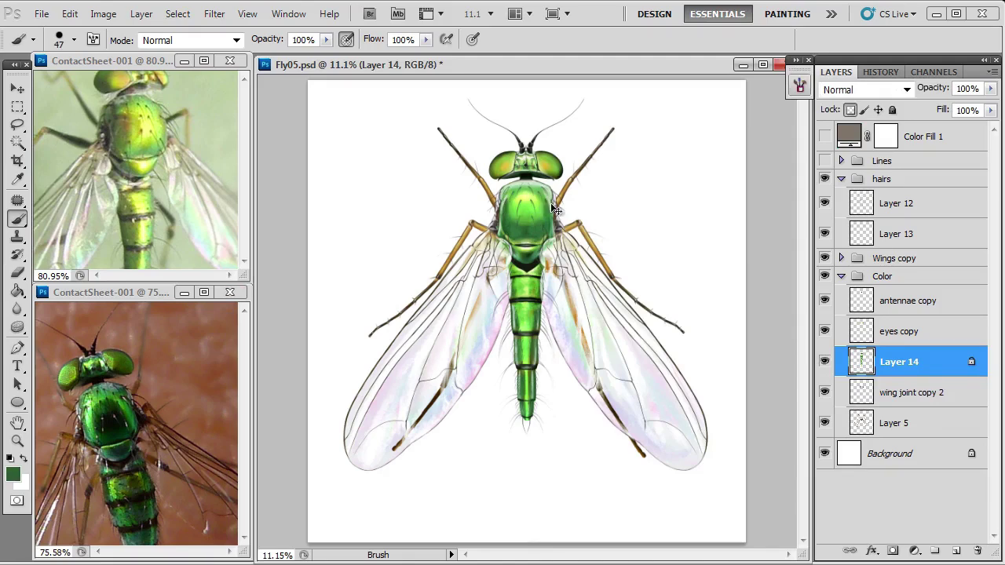
Step: Sample light green from the thorax and paint over it on Layer 14 with a 178 px brush in Screen mode
alt+click(550, 195)
right_click(542, 194)
key(Return)
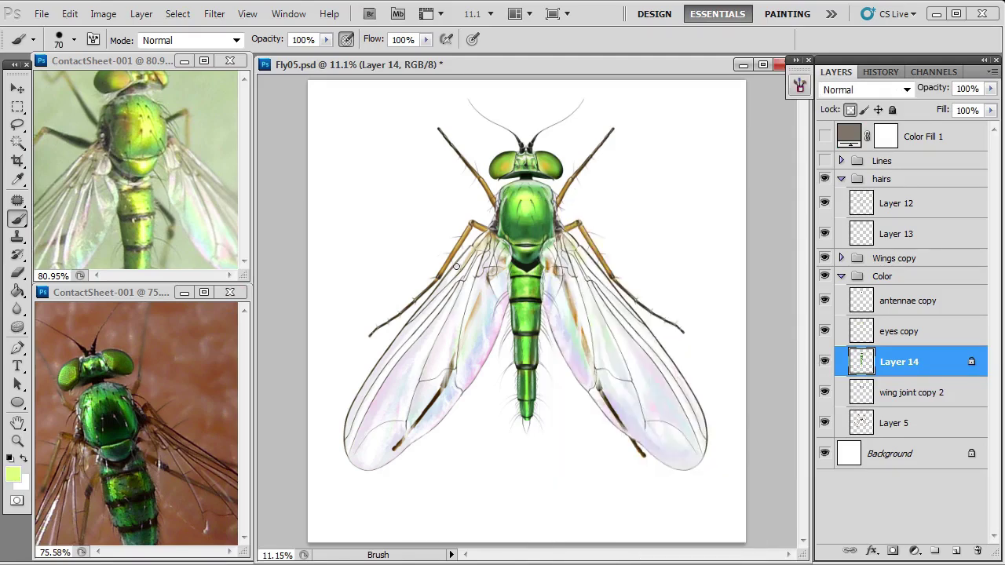
key(shift+alt+s)
click(188, 40)
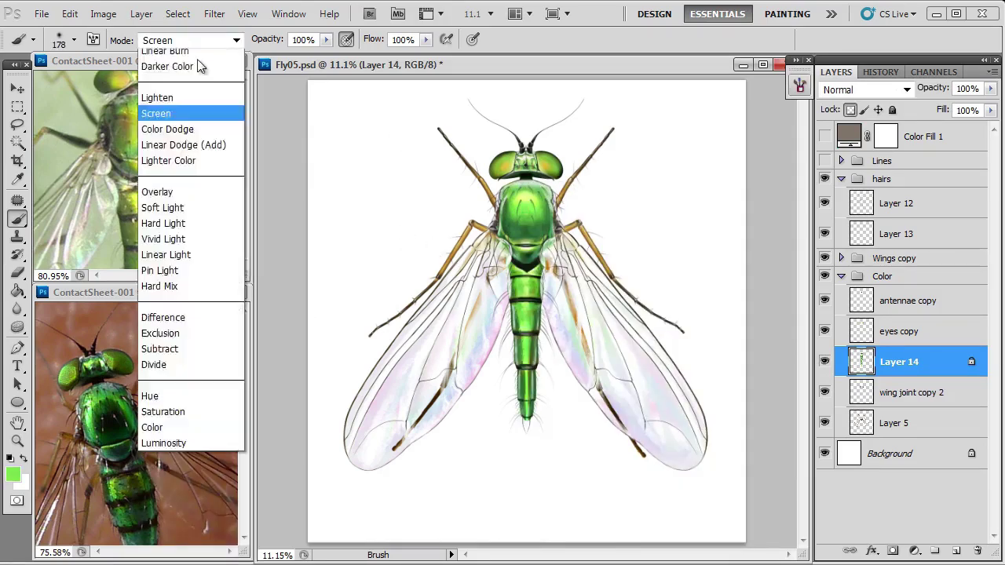
click(165, 137)
Step: Brighten the lassoed lower thorax with bright green on a new Linear Dodge layer, using a 380 px brush
key(l)
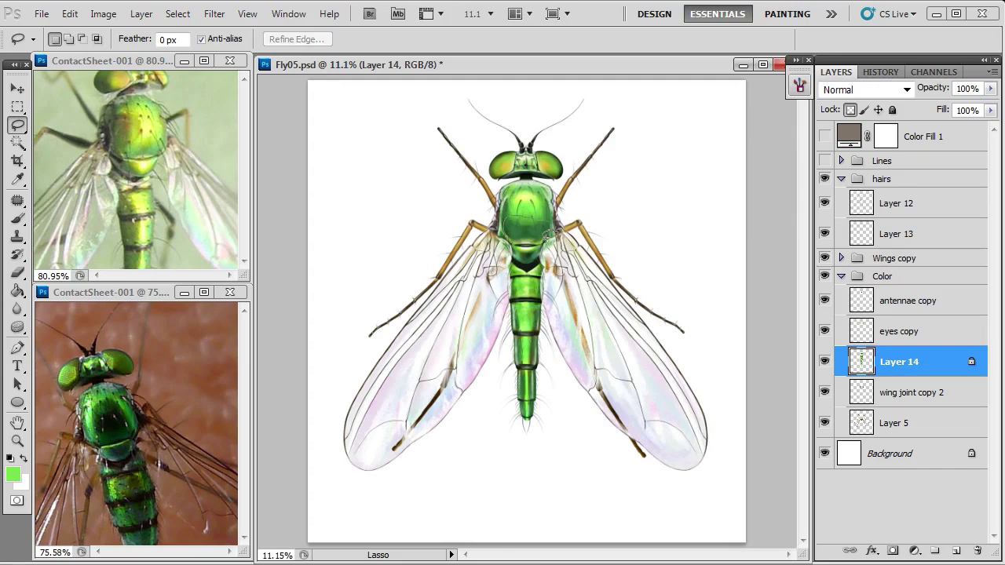
key(ctrl+shift+alt+n)
key(shift+alt+a)
key(b)
scroll(506, 224, up, 1)
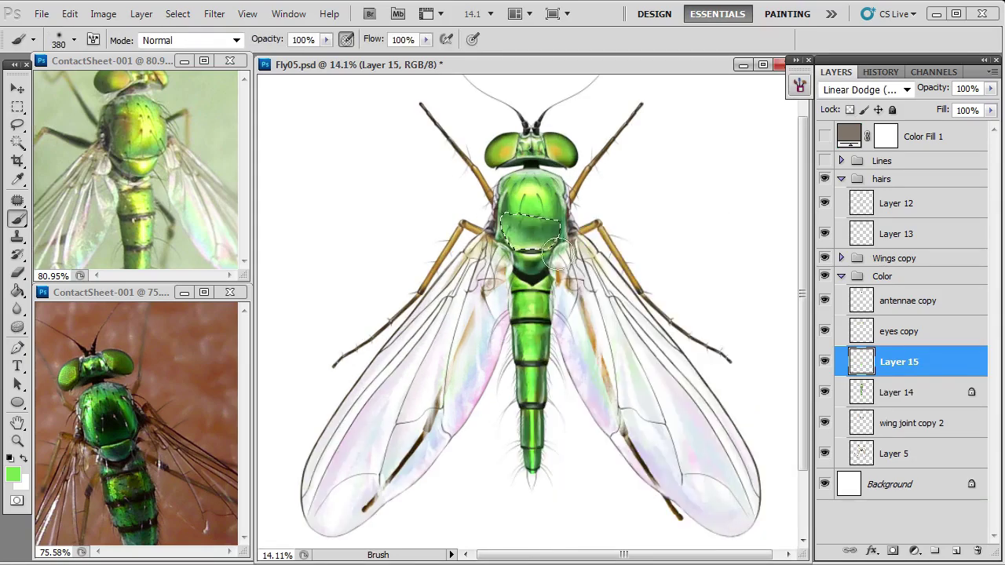
key(l)
mouse_move(560, 214)
mouse_down()
mouse_move(550, 251)
mouse_move(571, 216)
mouse_up()
key(b)
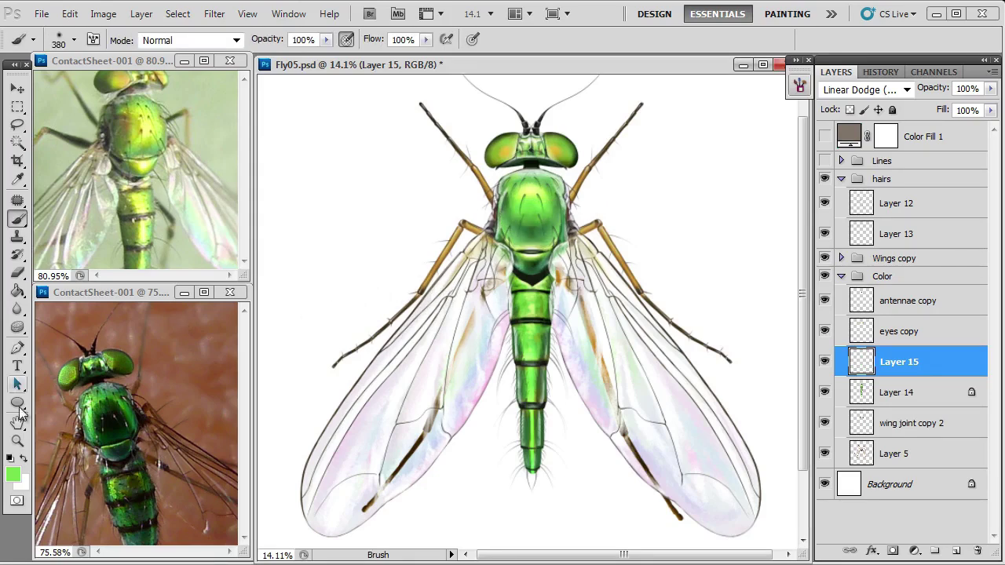
Step: Transform the bright green glow on Layer 15 and soften its edges on the thorax with the eraser
key(z)
scroll(440, 246, down, 2)
key(ctrl+t)
key(Return)
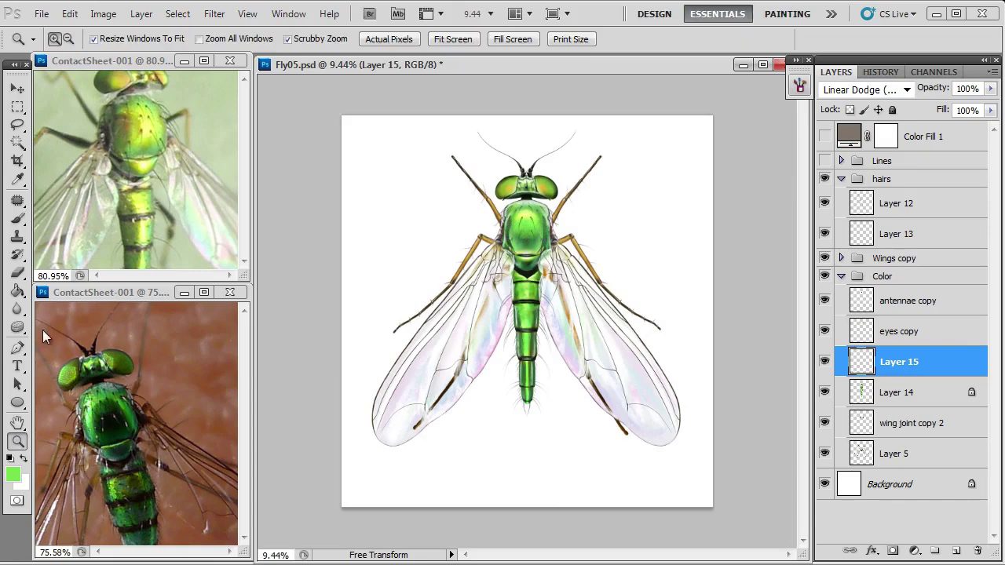
key(e)
scroll(522, 257, up, 4)
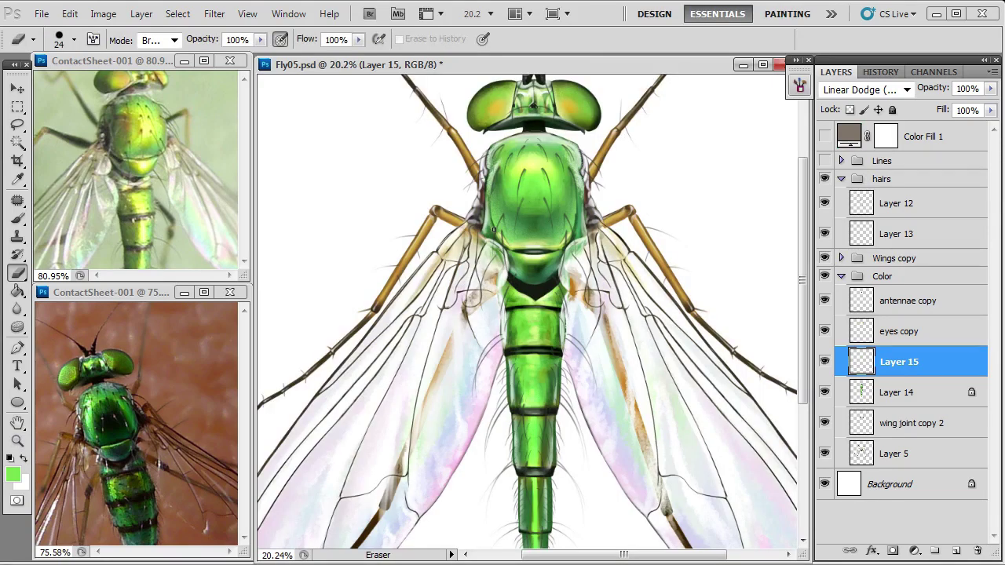
key(bracketright)
key(bracketright)
key(bracketright)
key(z)
scroll(393, 131, down, 4)
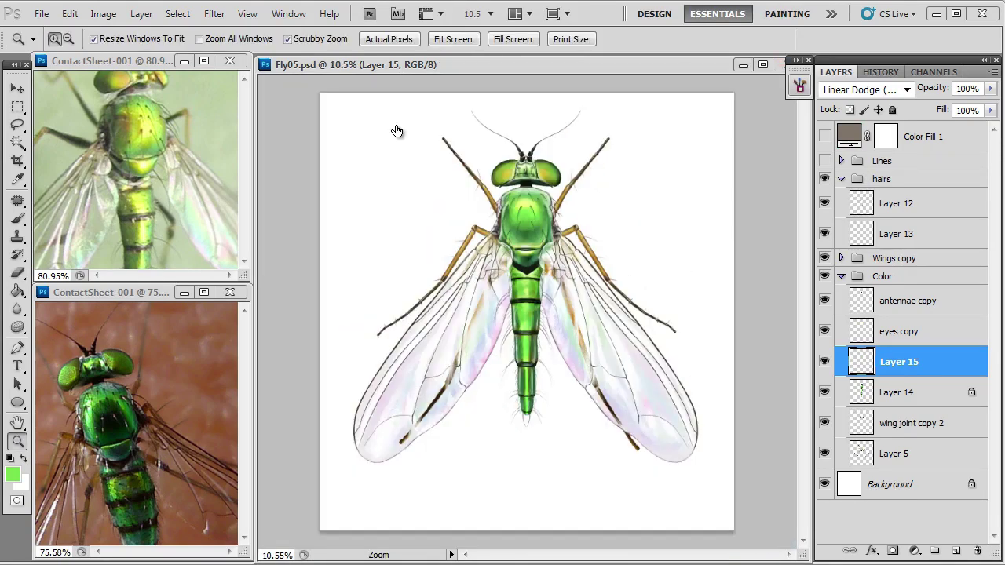
click(103, 13)
mouse_move(121, 75)
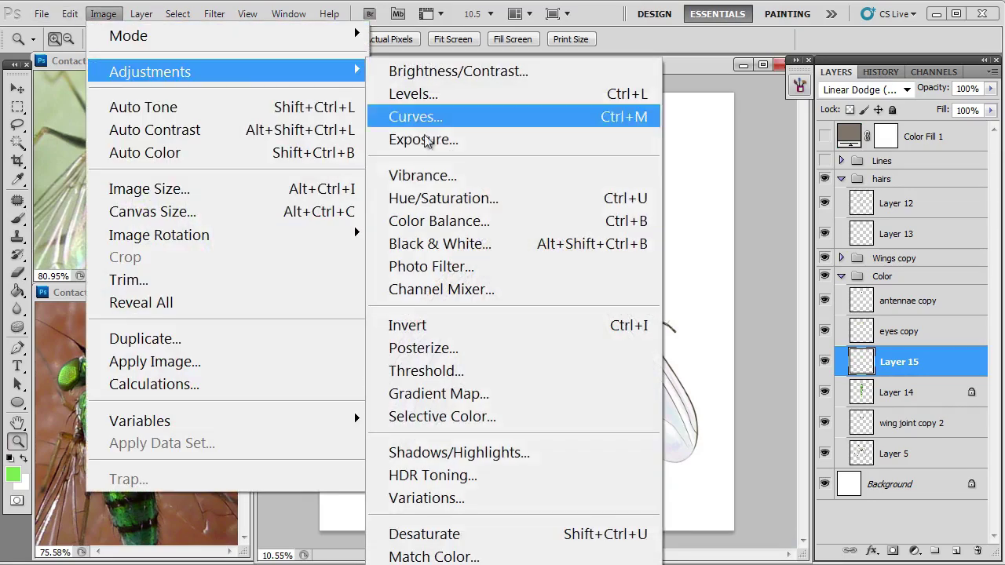
click(392, 197)
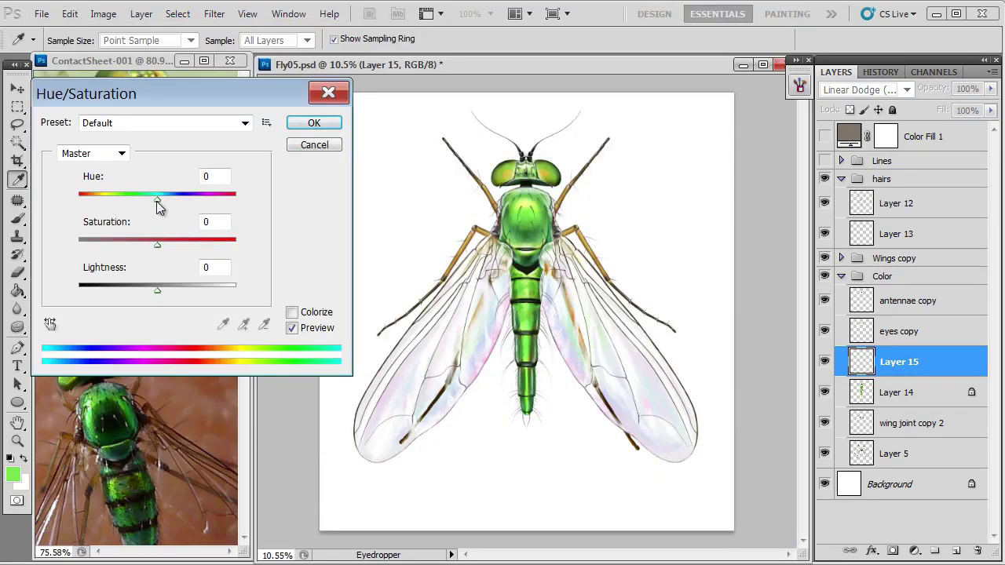
drag(165, 199, 132, 201)
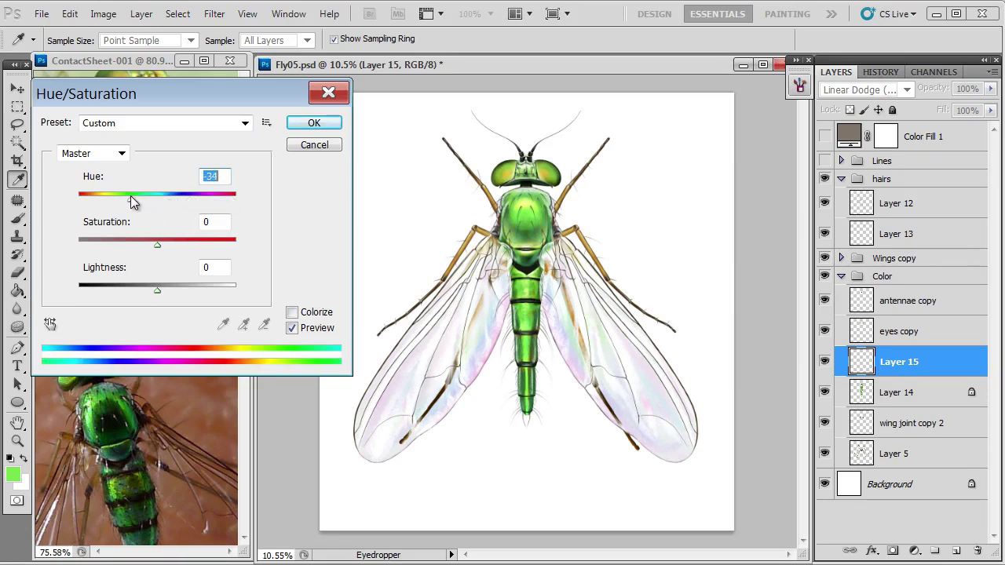
click(314, 145)
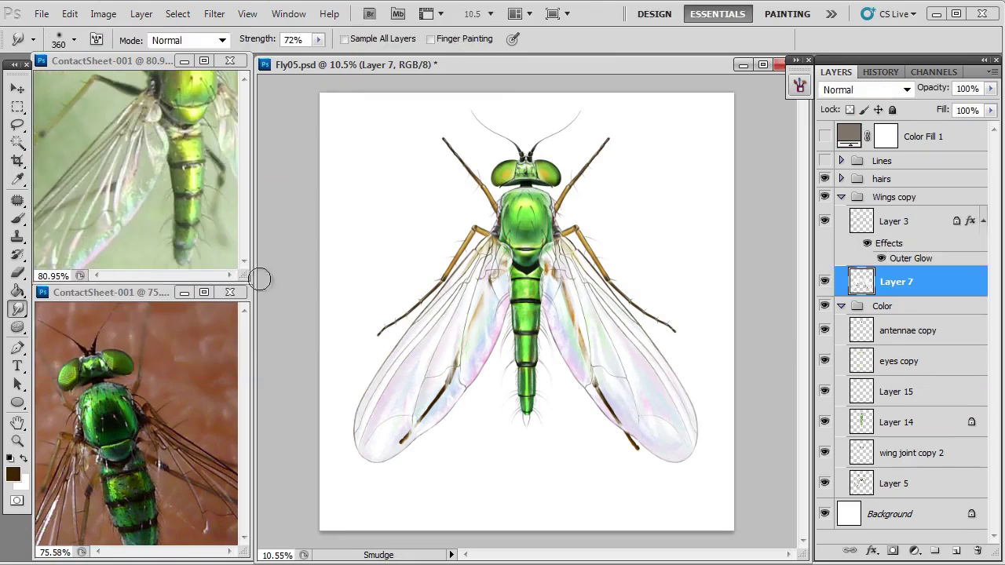
Step: Lasso the brown streaks on both wings on Layer 7 and copy them onto a separate layer
click(17, 124)
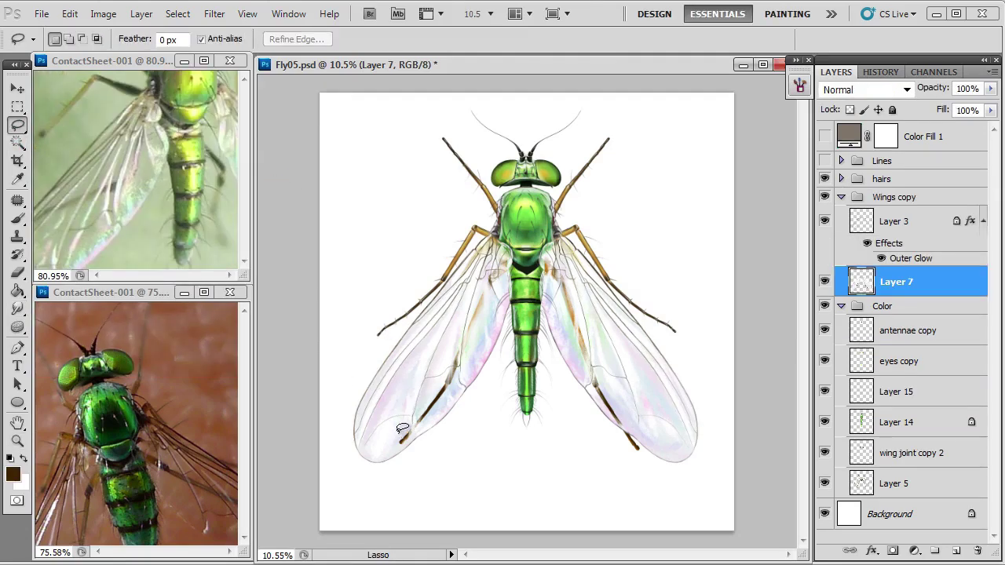
drag(399, 436, 454, 358)
mouse_move(495, 298)
mouse_down()
mouse_move(425, 430)
mouse_move(397, 437)
mouse_up()
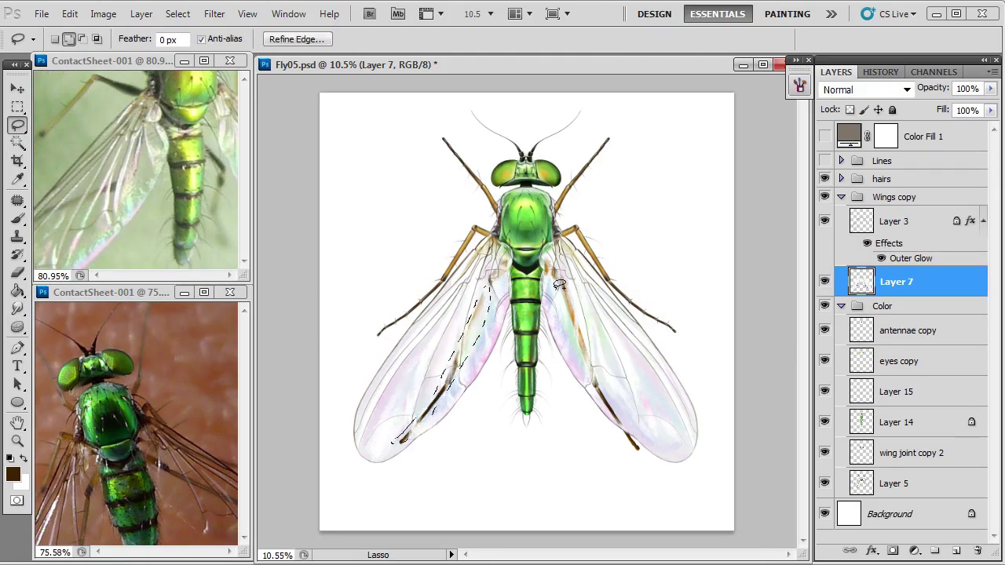
mouse_move(558, 257)
mouse_down()
mouse_move(625, 430)
mouse_move(577, 367)
mouse_move(556, 259)
mouse_up()
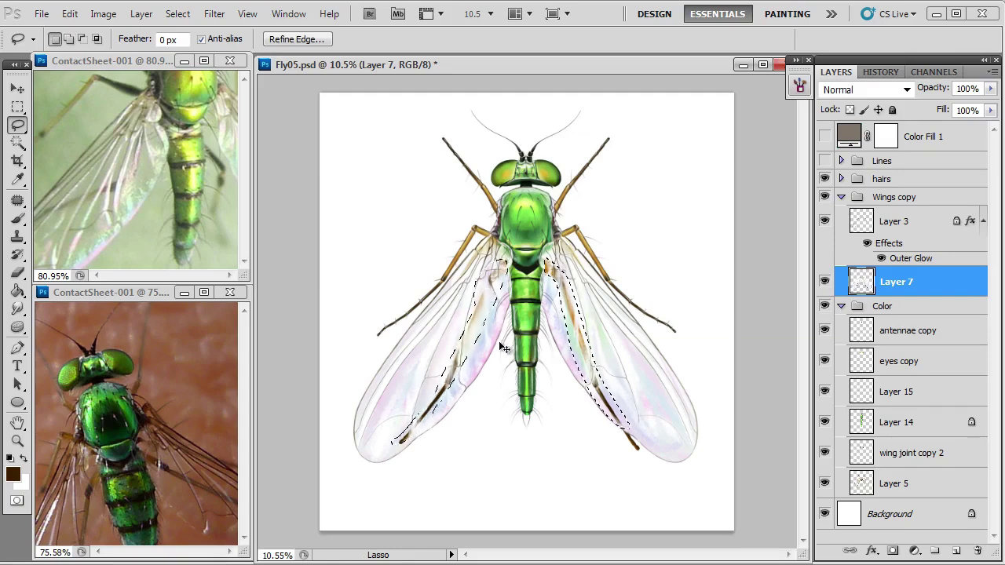
key(ctrl+j)
key(v)
Step: Apply a Gaussian Blur with a 22.3 pixel radius to the wing streaks on Layer 16
click(214, 13)
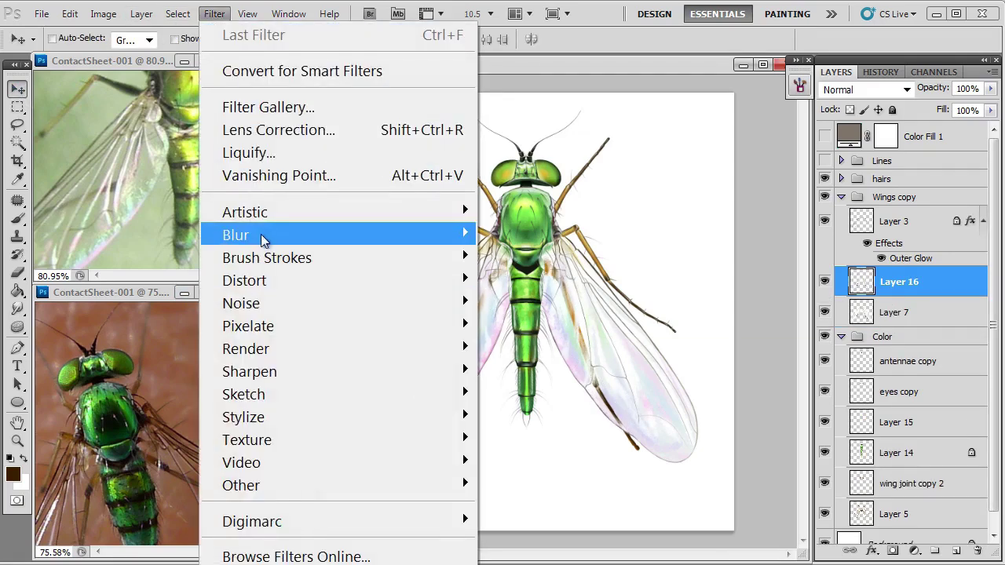
mouse_move(262, 235)
click(106, 334)
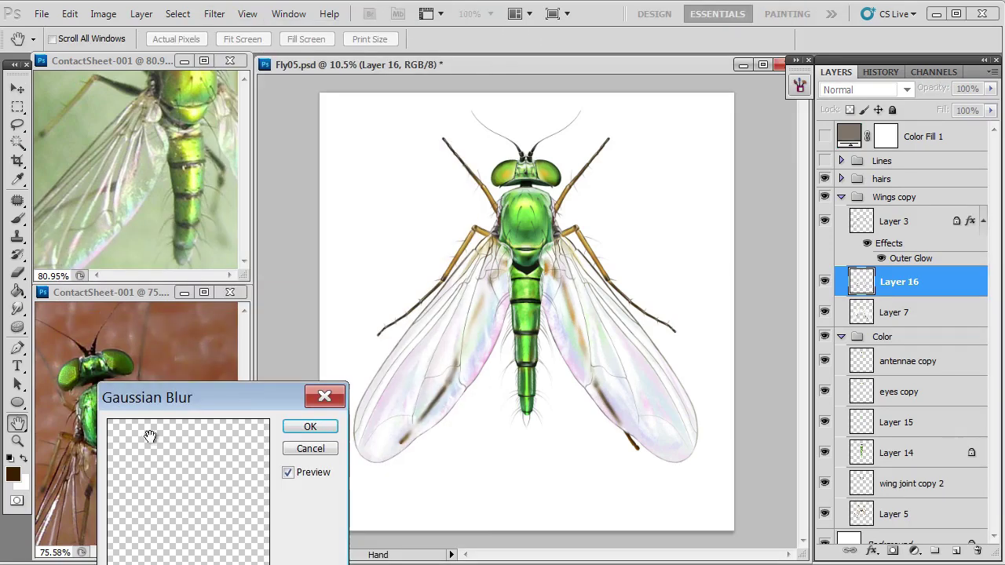
drag(166, 542, 184, 547)
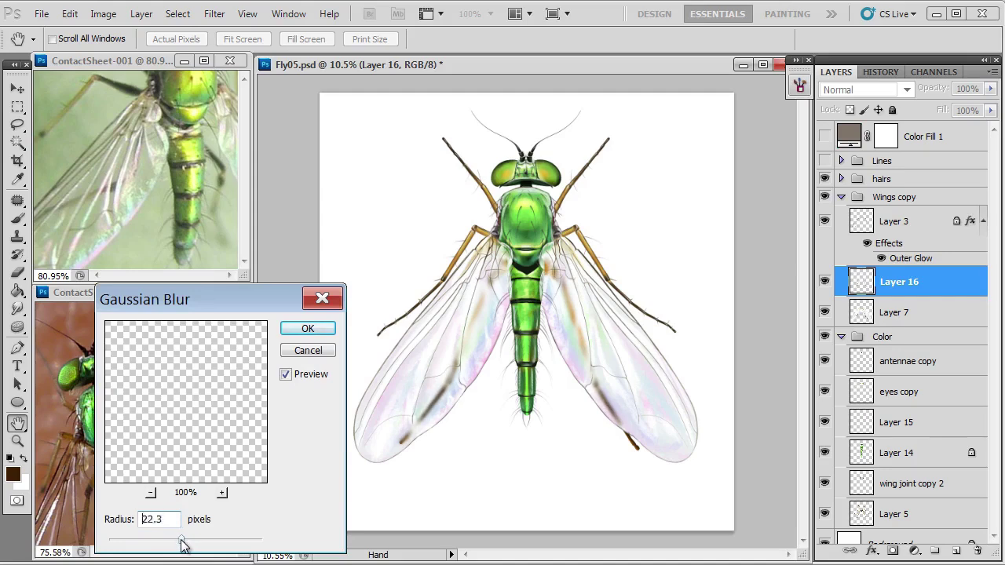
click(308, 328)
Step: Paint over the dark streaks on both wings with sampled pale wing colours and merge Layer 16 with Layer 7
key(b)
drag(439, 397, 424, 418)
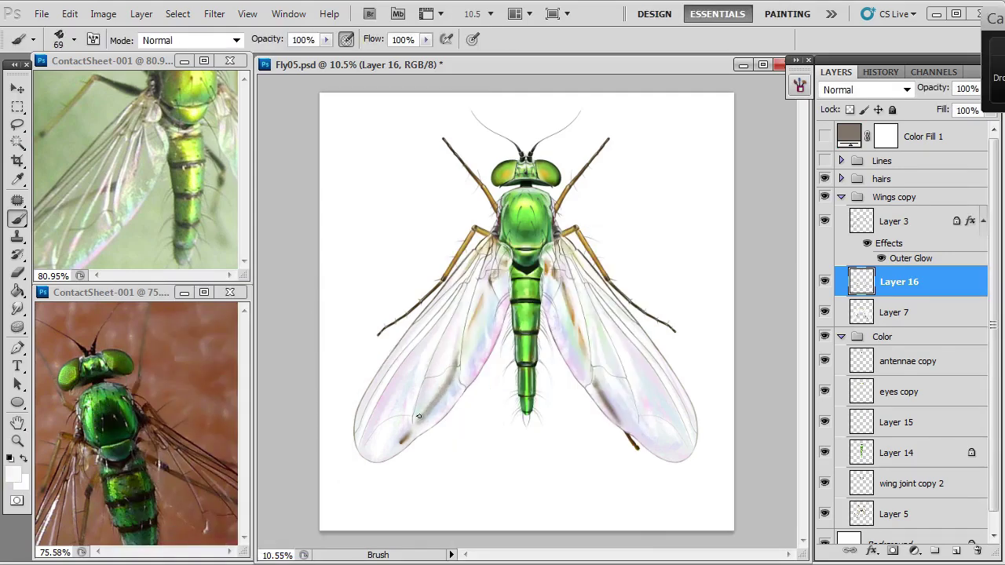
alt+click(444, 393)
key(bracketright)
alt+click(399, 440)
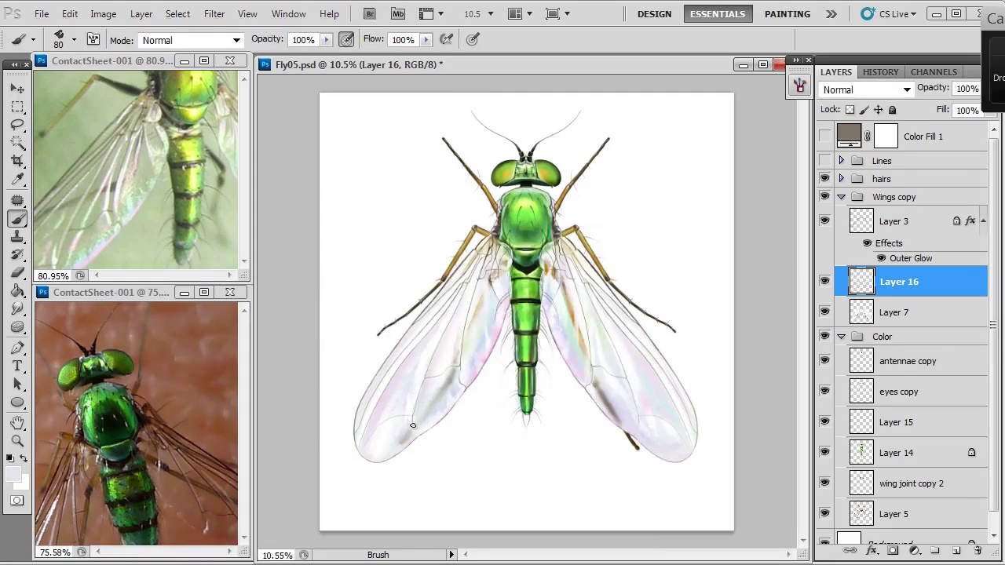
drag(639, 429, 594, 380)
alt+click(407, 363)
right_click(413, 359)
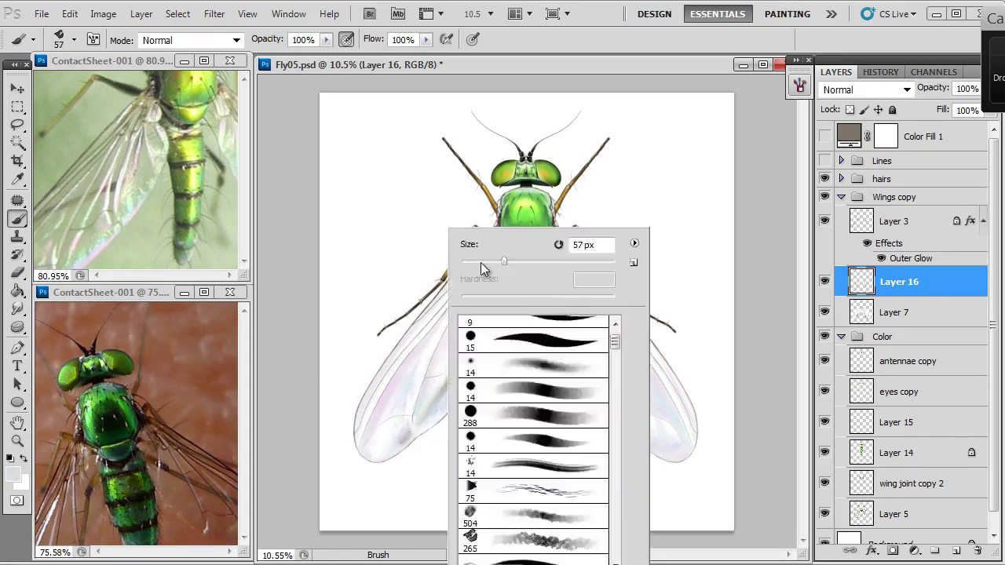
key(Return)
key(ctrl+e)
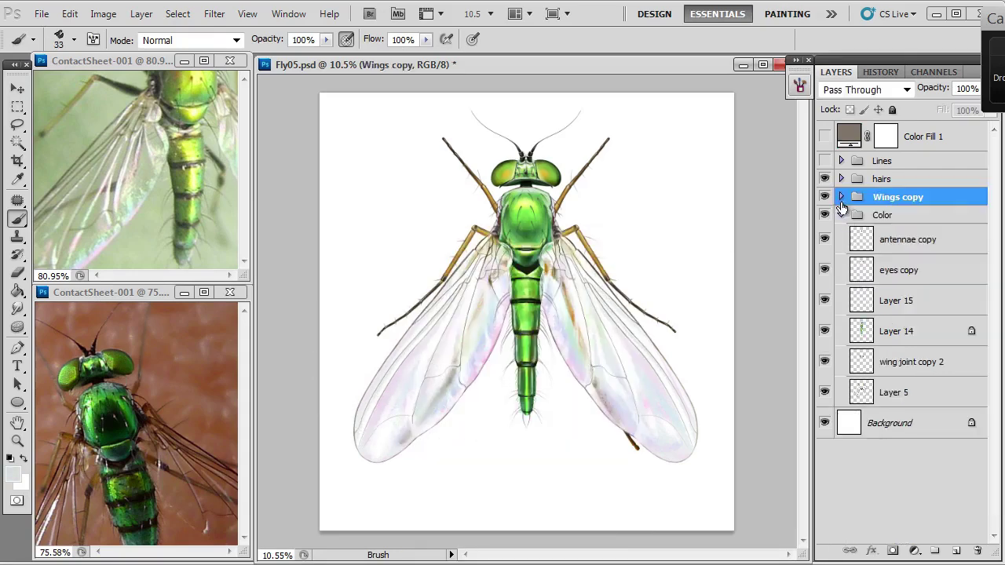
Step: Clean up the left wing near its tip with off-white, using a 121 px brush on the merged wing layer
right_click(433, 361)
key(Return)
right_click(414, 479)
key(Return)
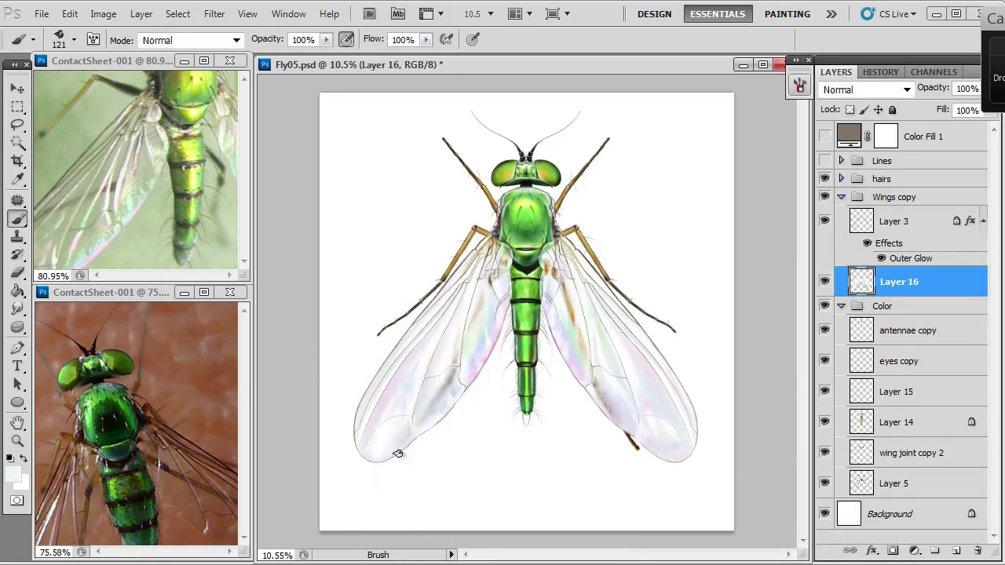
Step: Merge Layer 12 and Layer 13 in the hairs group
key(z)
drag(526, 214, 559, 179)
click(841, 197)
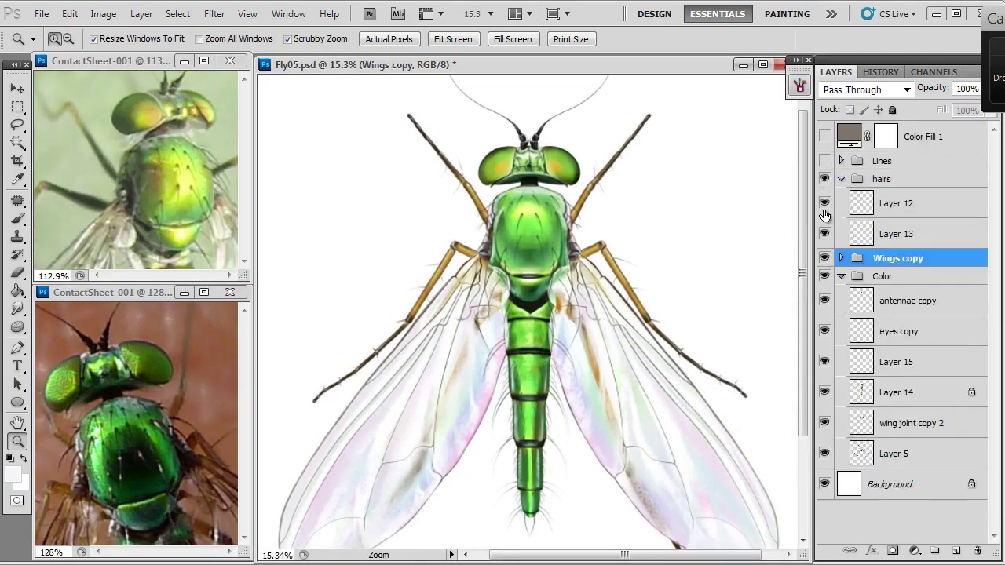
click(841, 178)
click(899, 204)
key(b)
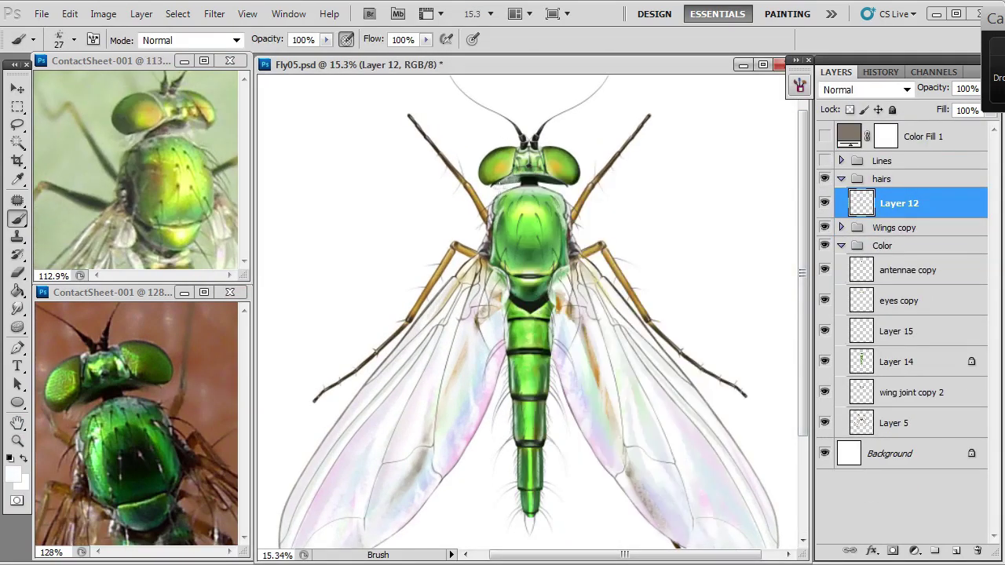
Step: Touch up the area around the neck and lower eye edges on Layer 12 with pale grey and sampled olive tones
key(])
key(e)
key(b)
right_click(518, 177)
key(Escape)
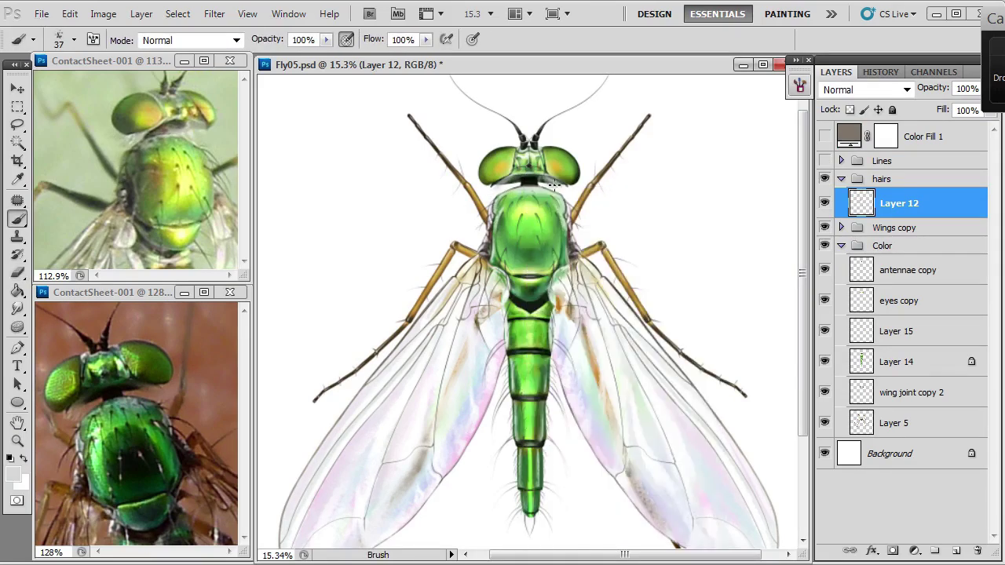
right_click(549, 182)
key(Escape)
alt+click(515, 177)
key(e)
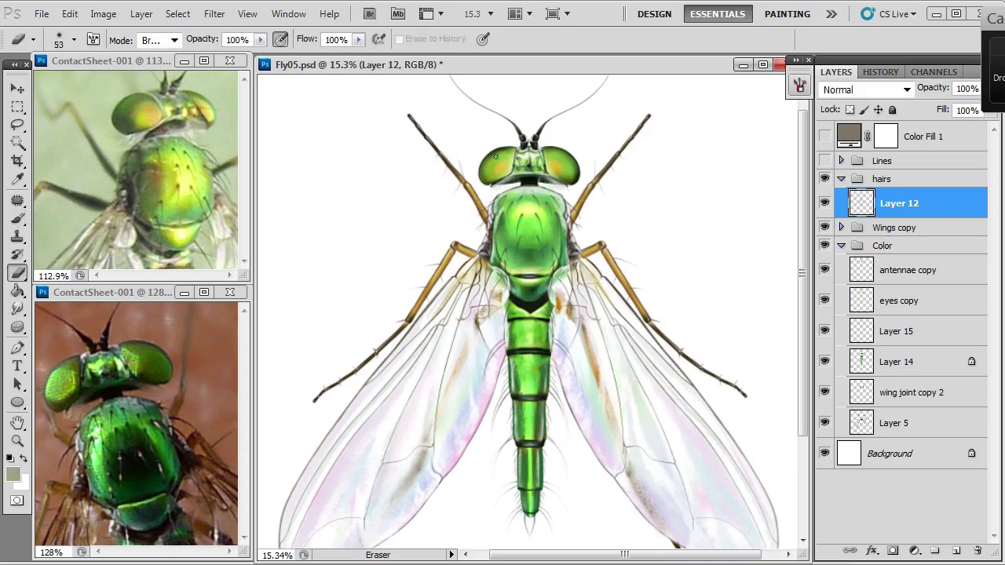
key(b)
alt+click(516, 159)
Step: Check the body with Layer 14 hidden and paint sampled bright green on the lower thorax with a 40 px brush
click(824, 361)
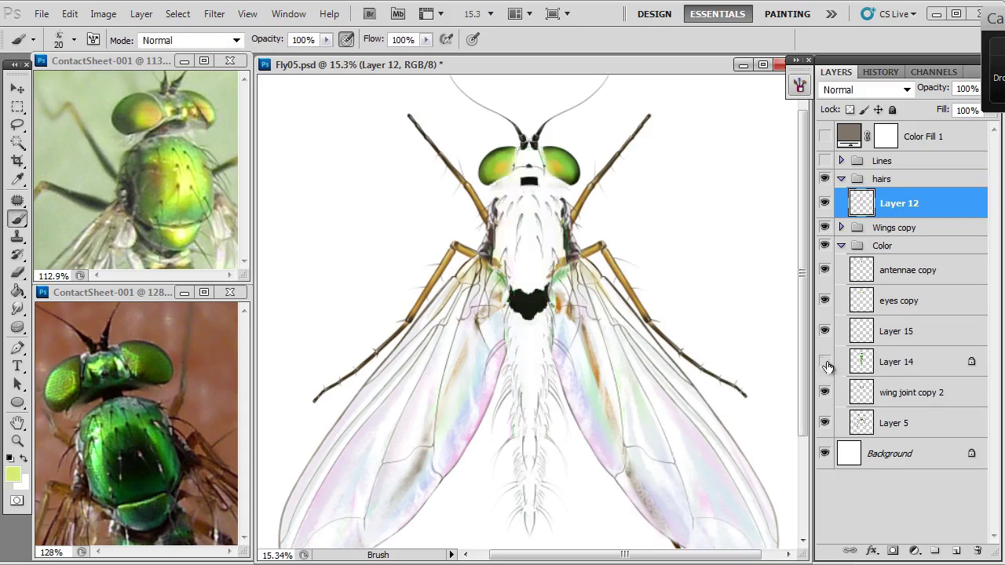
click(825, 361)
click(899, 361)
alt+click(540, 277)
key(bracketright)
drag(133, 439, 141, 389)
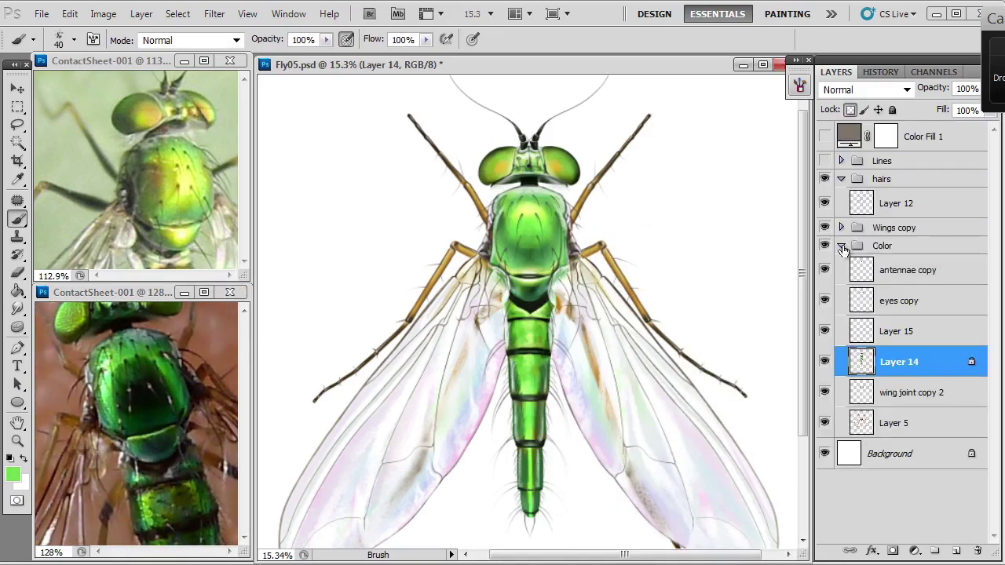
Step: Add a new layer above Layer 16 in the Wings copy group and paint sampled brown at the left wing joint
click(841, 245)
click(841, 227)
click(899, 312)
right_click(562, 259)
key(Return)
alt+click(496, 286)
alt+click(495, 286)
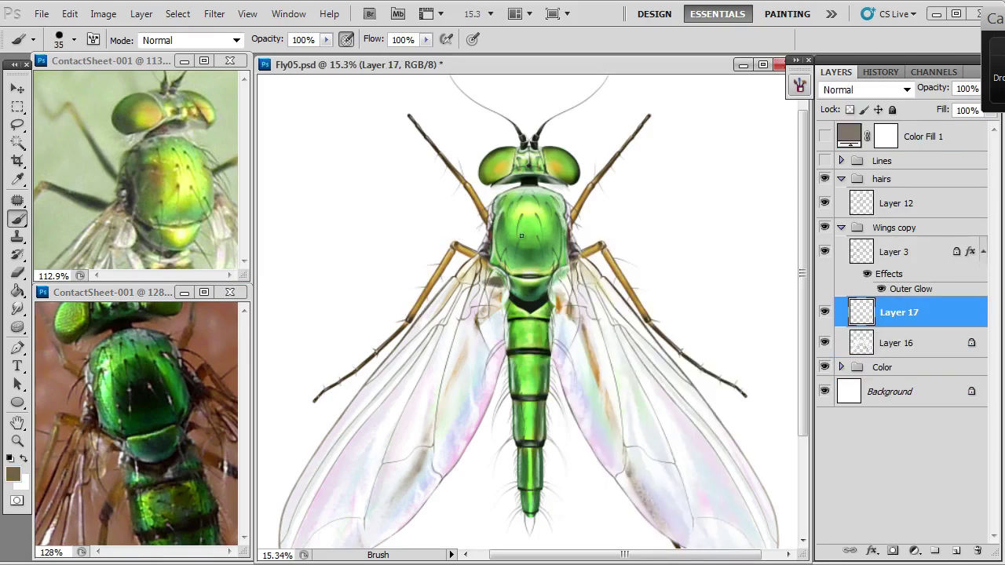
Step: Shape the brown patch at the left wing joint with the brush and a 37 px eraser, and transform it
right_click(548, 275)
key(Return)
key(e)
key(b)
key(e)
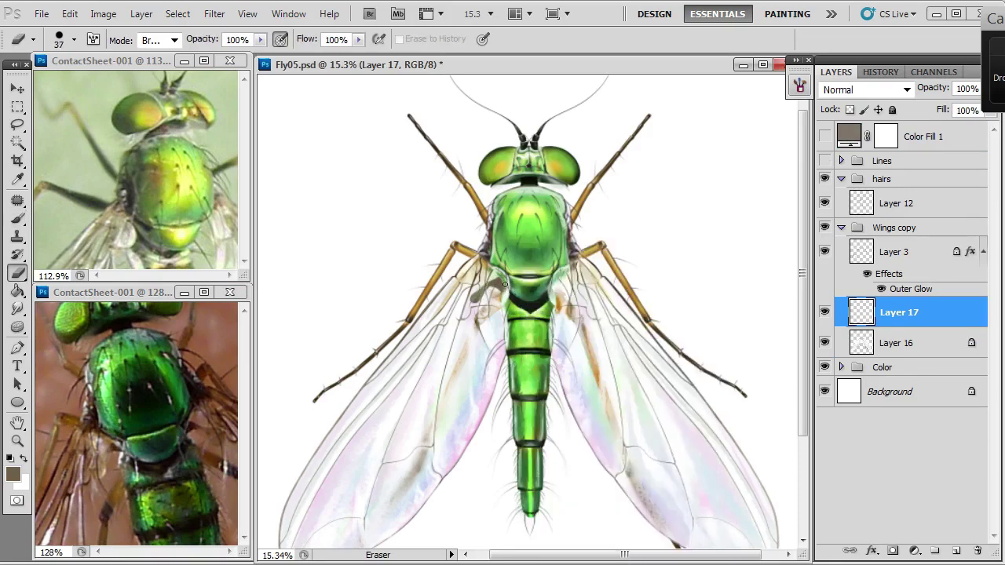
key(b)
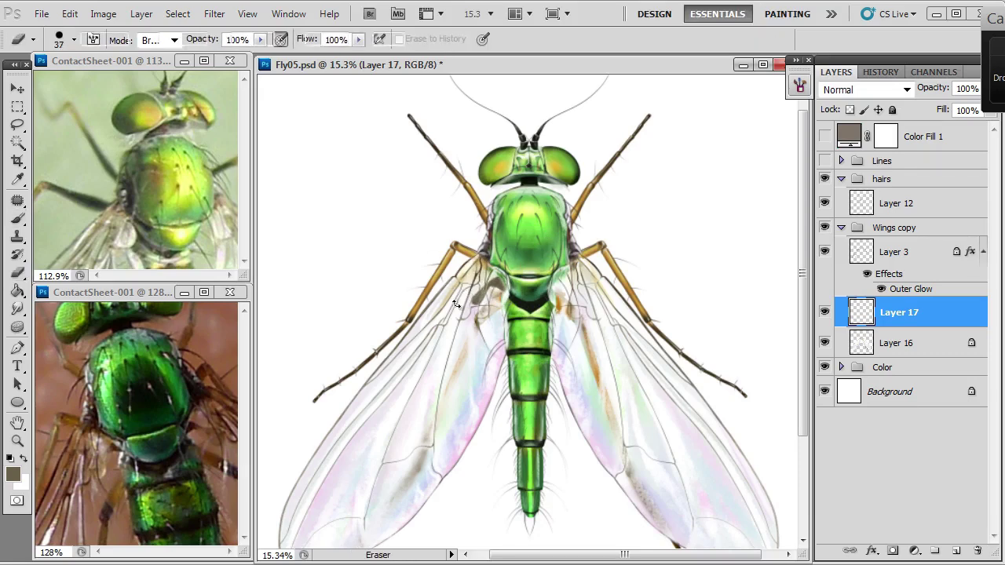
key(ctrl+t)
key(Return)
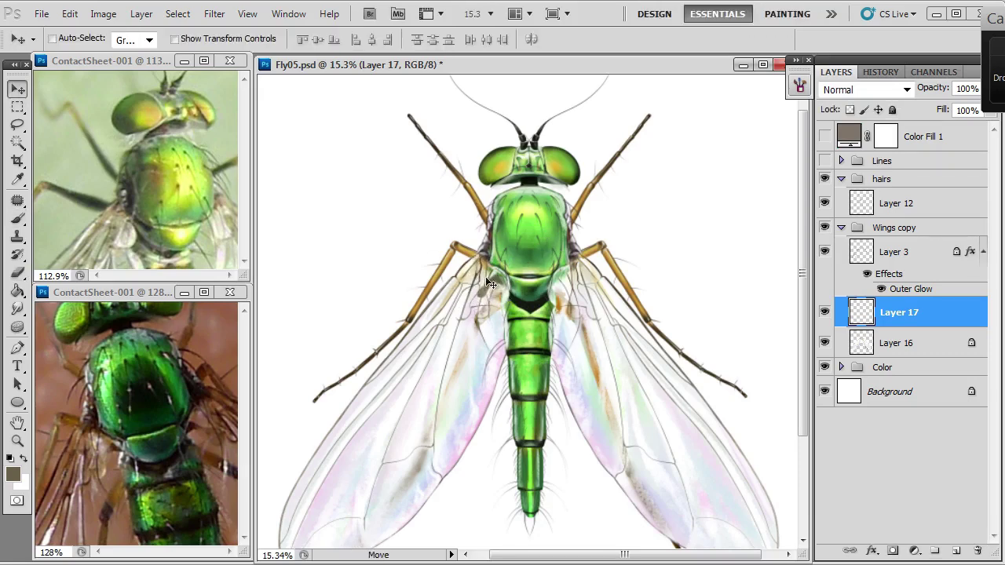
Step: Duplicate the brown wing joint patch on Layer 17 and merge the copy with the original
key(b)
key(v)
drag(488, 279, 514, 297)
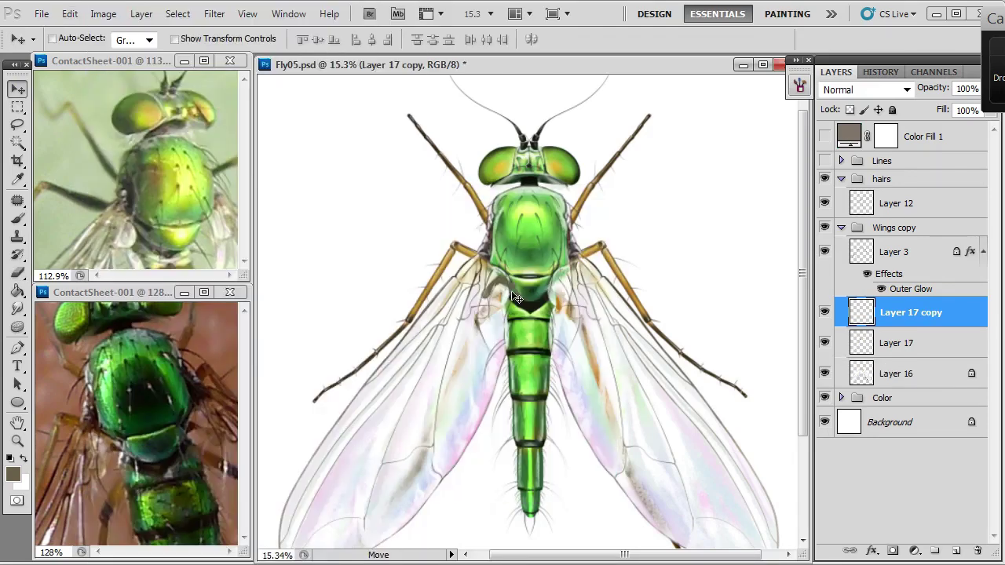
shift+click(834, 342)
key(ctrl+e)
Step: Touch up the merged brown wing joint patches with a 14 px brush and a 37 px eraser
key(b)
right_click(565, 272)
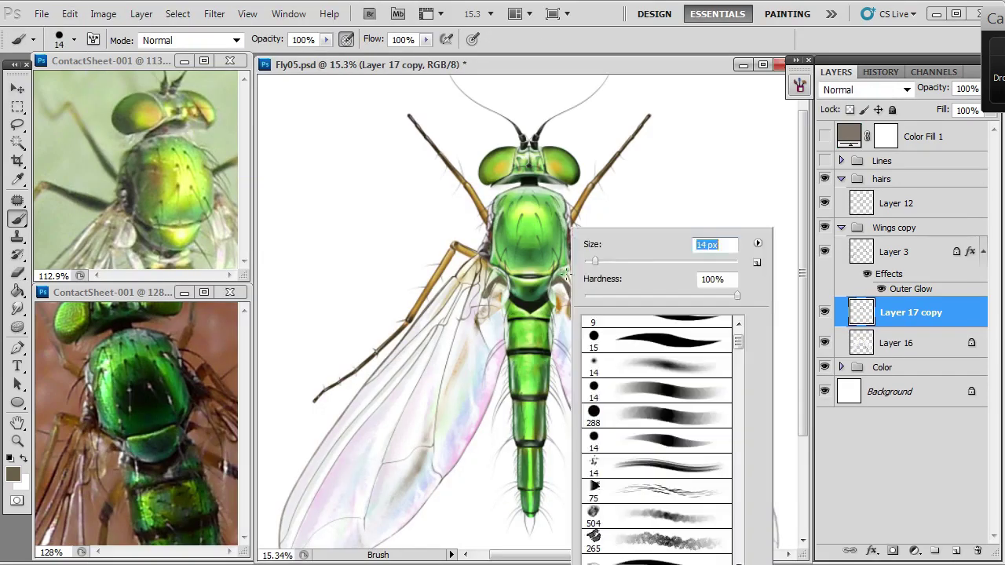
key(Return)
key(e)
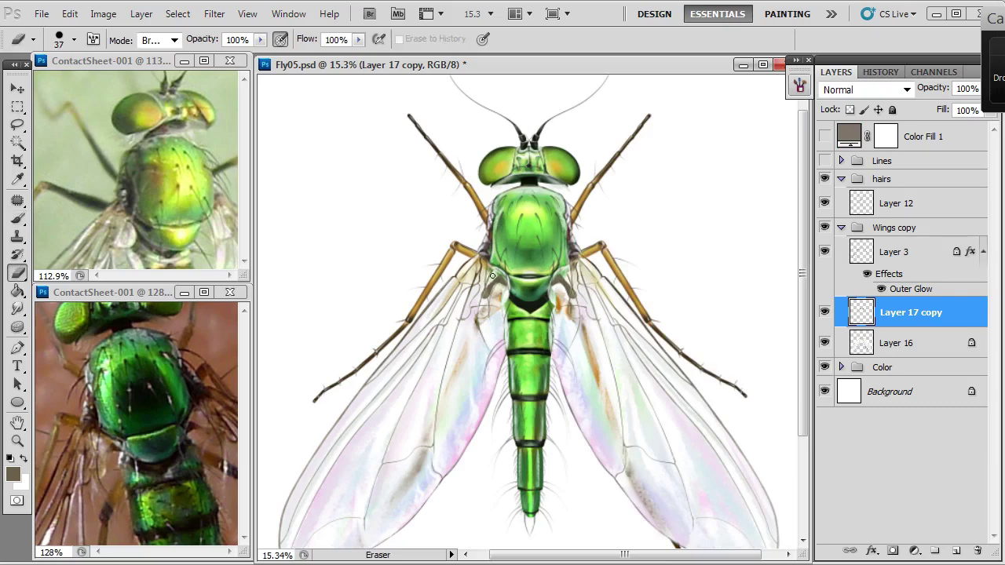
Step: Lock the transparency of Layer 17 copy and paint white and sampled tan over the wing joint patches with a 34 px brush
key(b)
alt+click(472, 274)
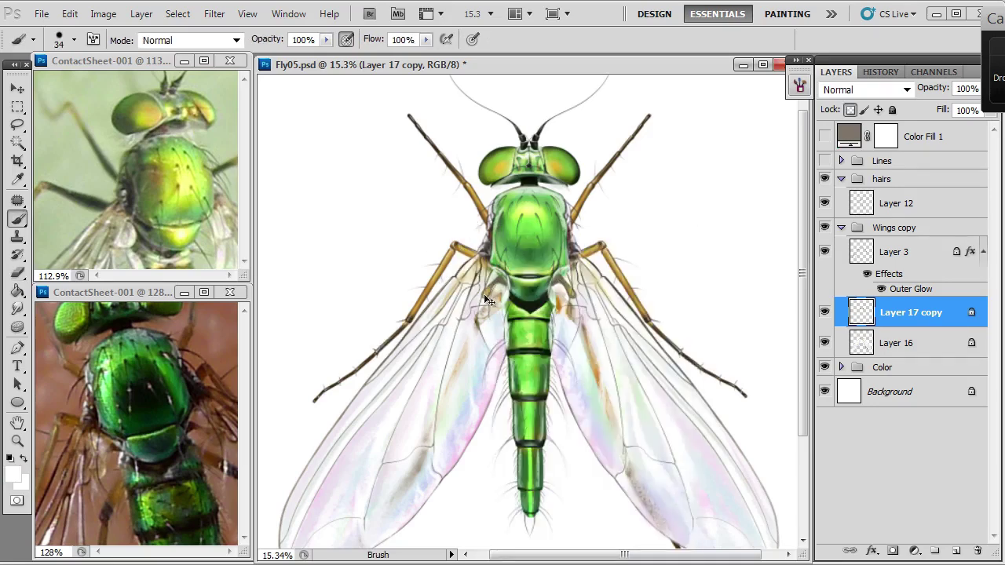
alt+click(484, 293)
right_click(567, 284)
key(Return)
right_click(494, 284)
key(Return)
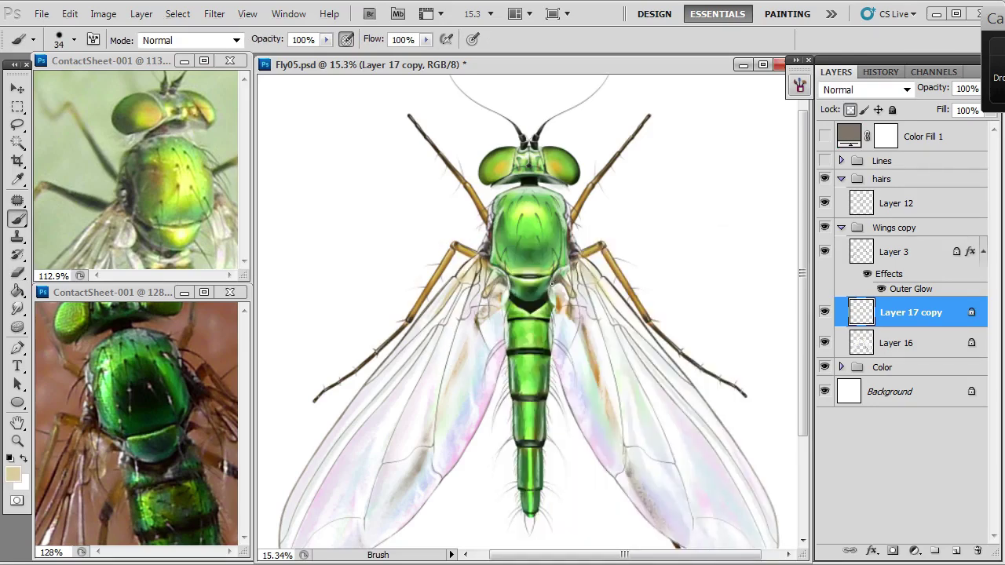
Step: Sample a colour beside the right wing joint and refine the joint shading with a 27 px brush
alt+click(563, 284)
right_click(567, 285)
key(Return)
right_click(567, 285)
text(27)
key(Return)
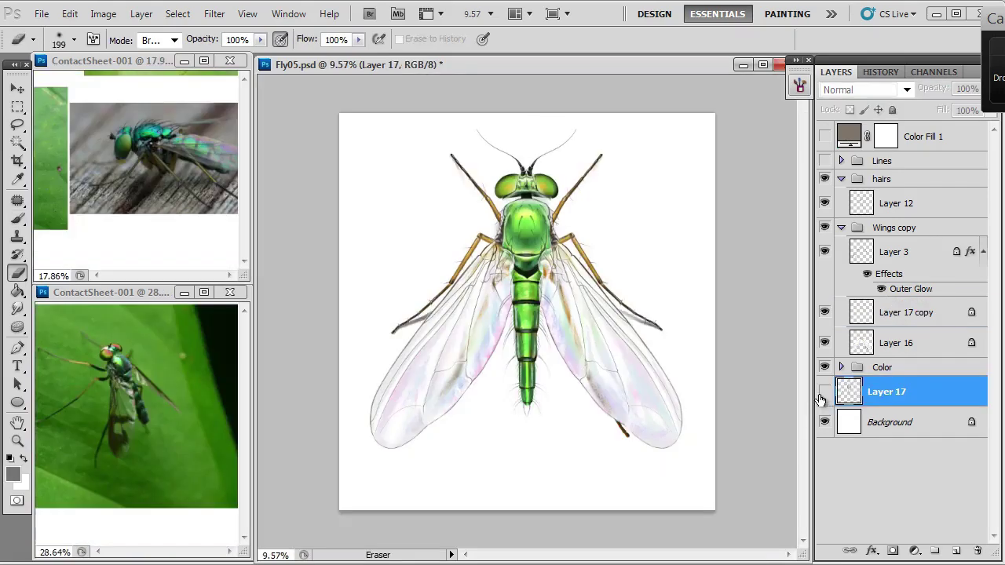
Step: Create a merged copy of the fly below the artwork, offset it downward, lock its transparency and paint it black with a 618 px brush
key(ctrl+shift+alt+e)
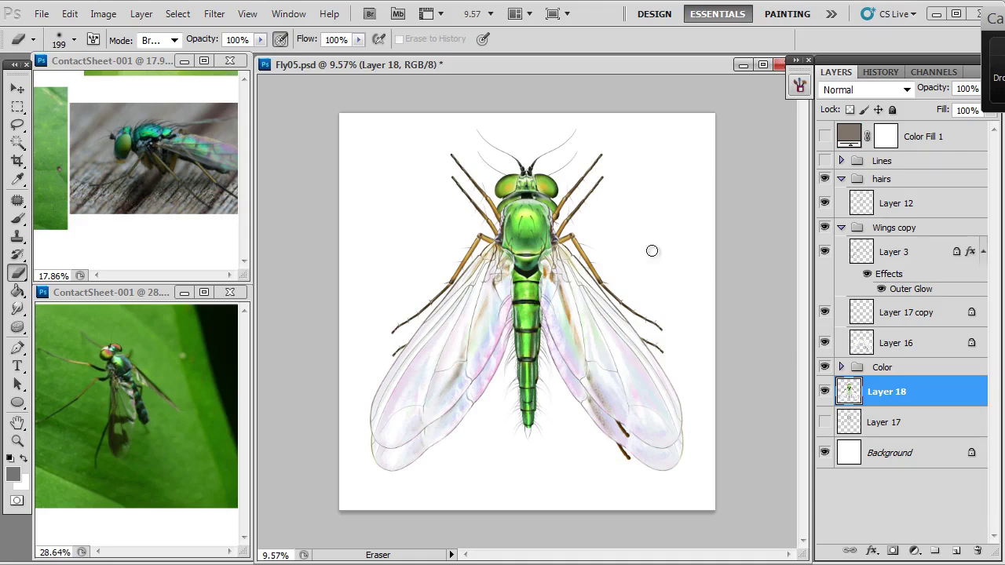
key(b)
right_click(592, 256)
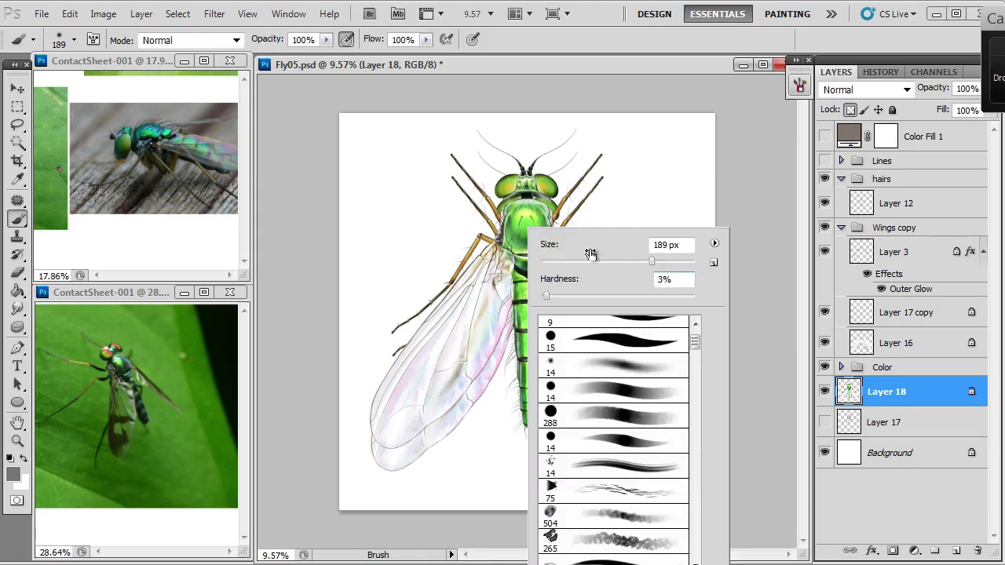
key(Return)
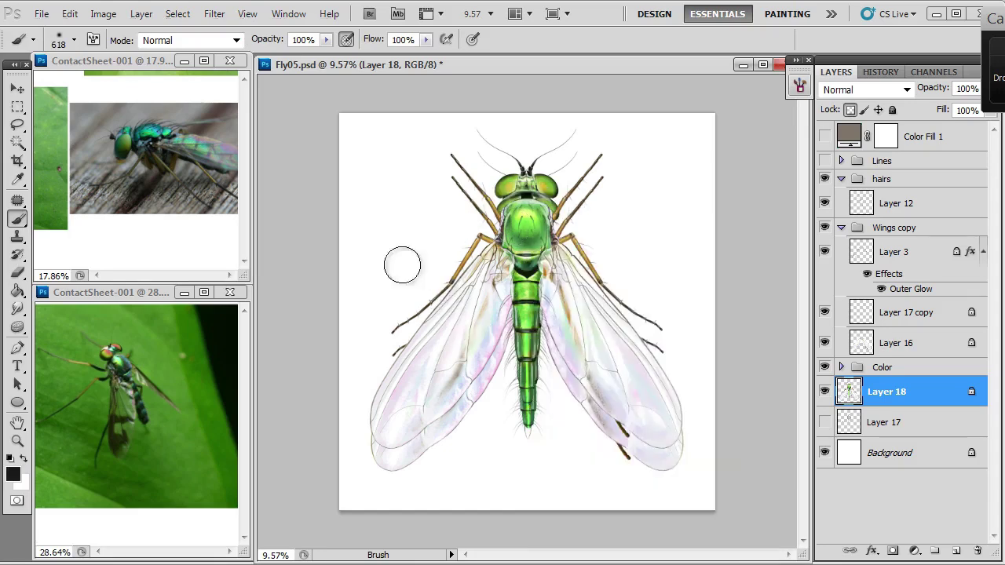
mouse_move(557, 271)
mouse_down()
mouse_move(651, 288)
mouse_move(566, 366)
mouse_move(520, 434)
mouse_move(603, 450)
mouse_move(522, 392)
mouse_move(530, 407)
mouse_move(552, 411)
mouse_move(393, 459)
mouse_move(377, 443)
mouse_up()
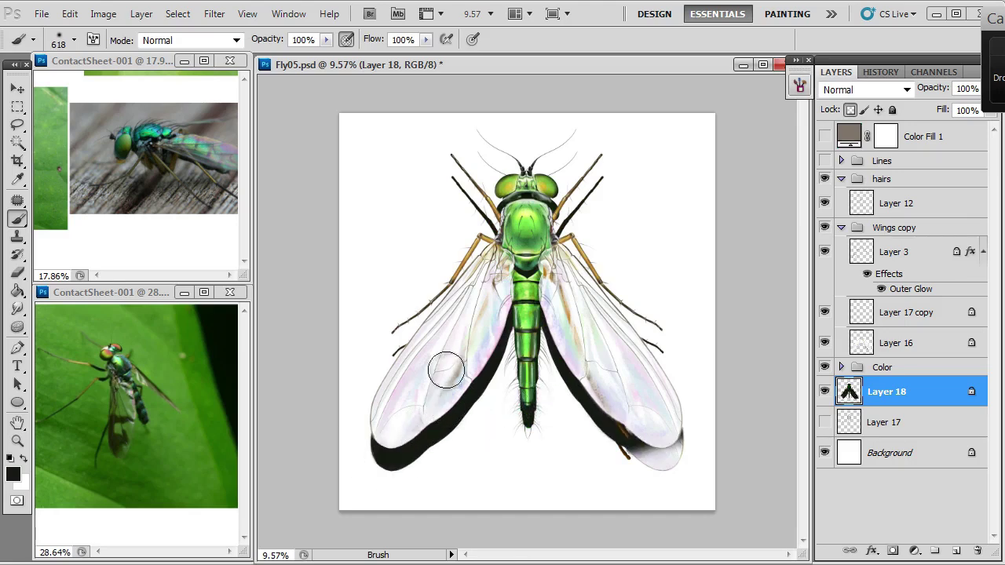
Step: Select the left front leg's shadow with the Lasso and rotate it so it meets the tip of the leg
key(v)
key(l)
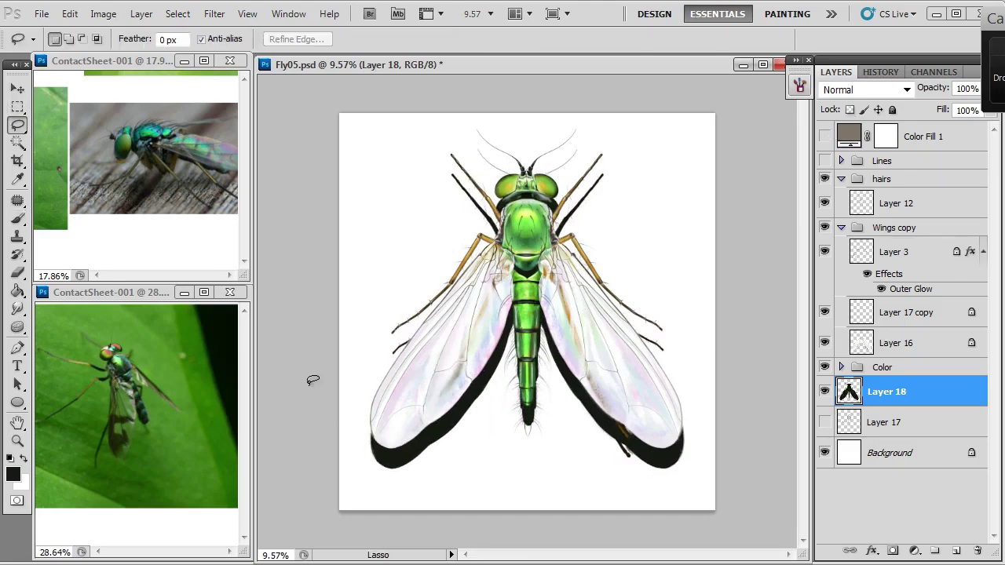
drag(444, 161, 479, 224)
click(70, 14)
mouse_move(141, 490)
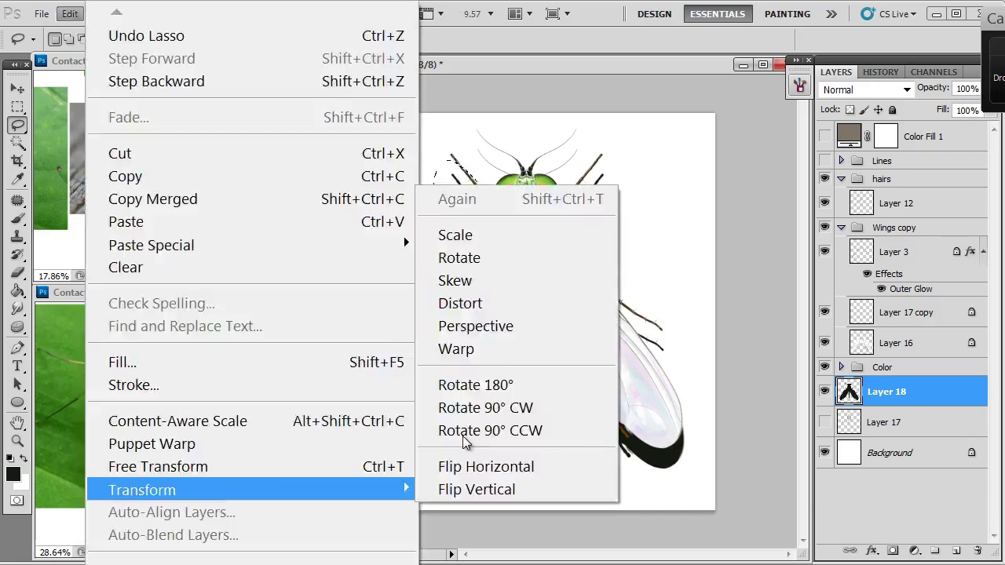
click(486, 466)
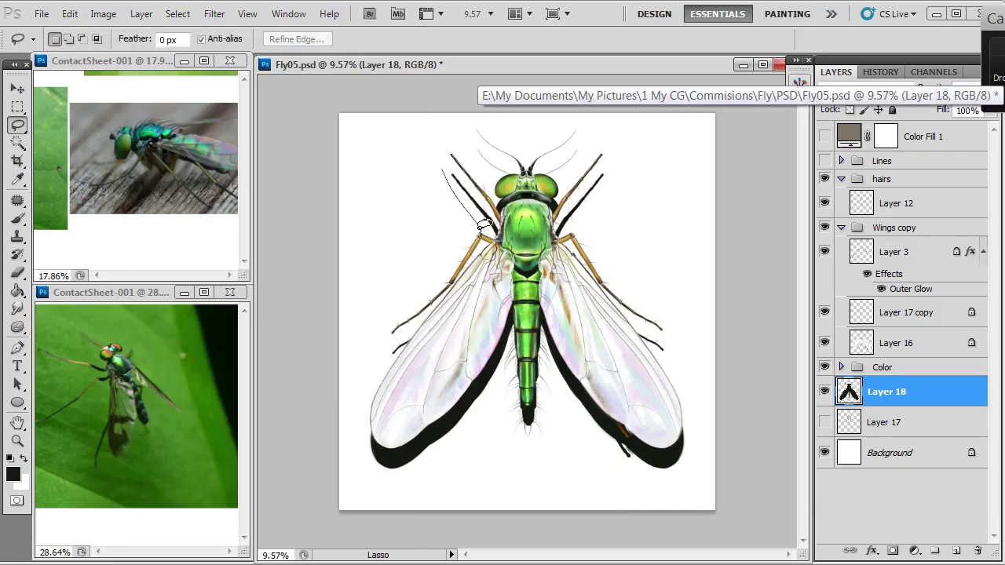
key(ctrl+t)
drag(463, 180, 589, 181)
key(Return)
Step: Rotate the left middle leg's shadow about 24° and narrow it to about 87% so it meets the foot
key(ctrl+t)
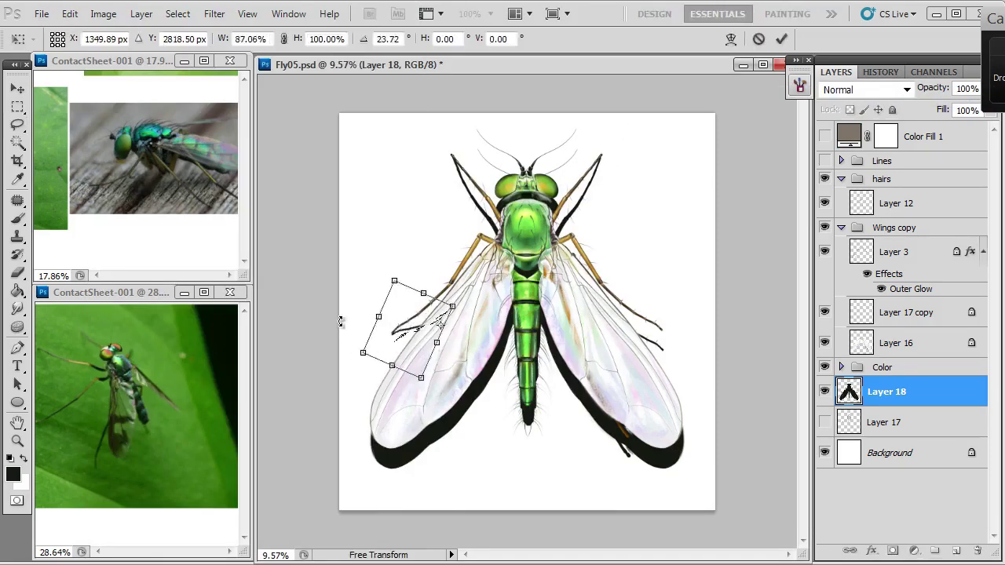
drag(397, 326, 628, 318)
drag(887, 391, 814, 374)
key(Return)
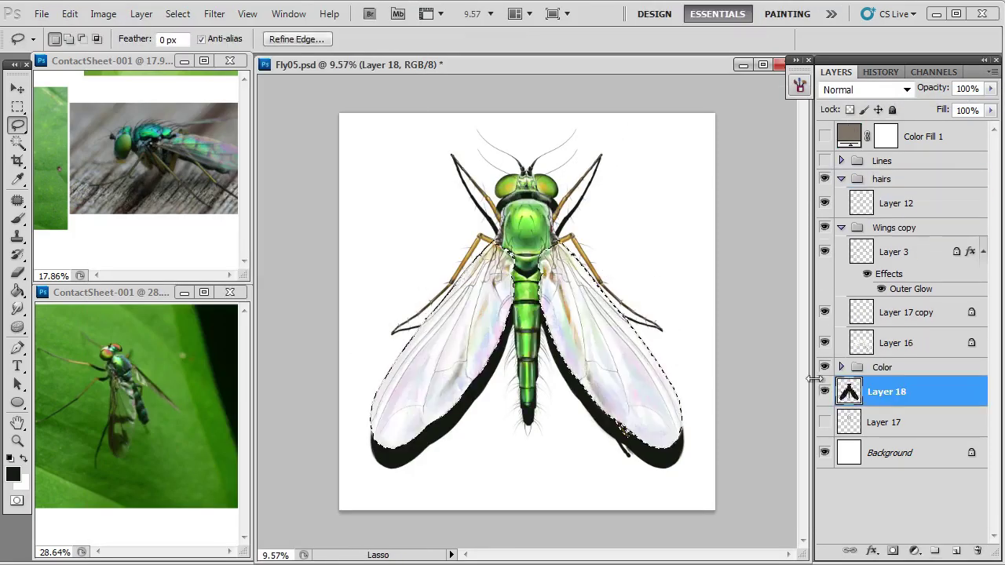
Step: Try copying the wing-shaped area of the shadow onto a separate layer
key(ctrl+j)
click(904, 90)
click(837, 375)
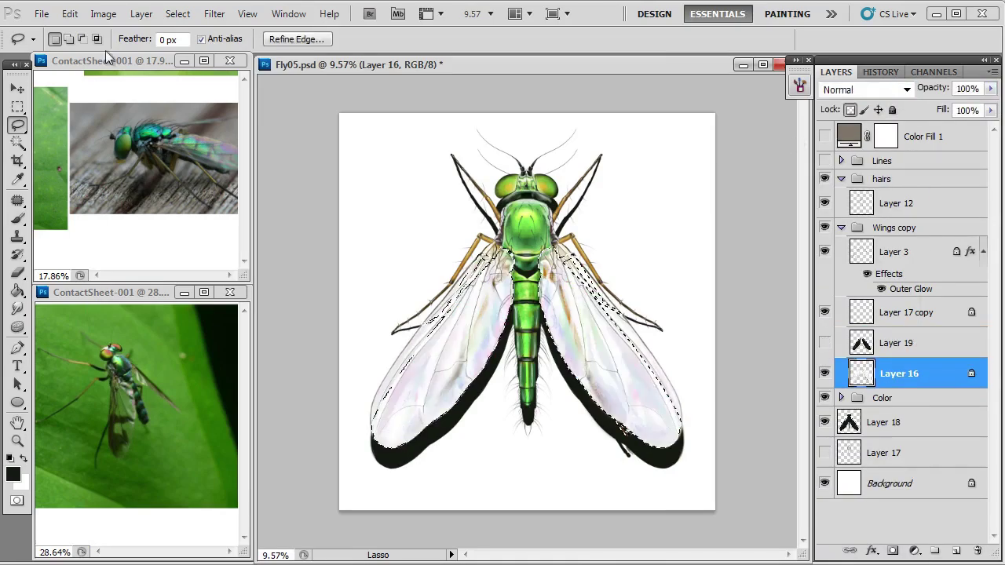
key(v)
key(ctrl+a)
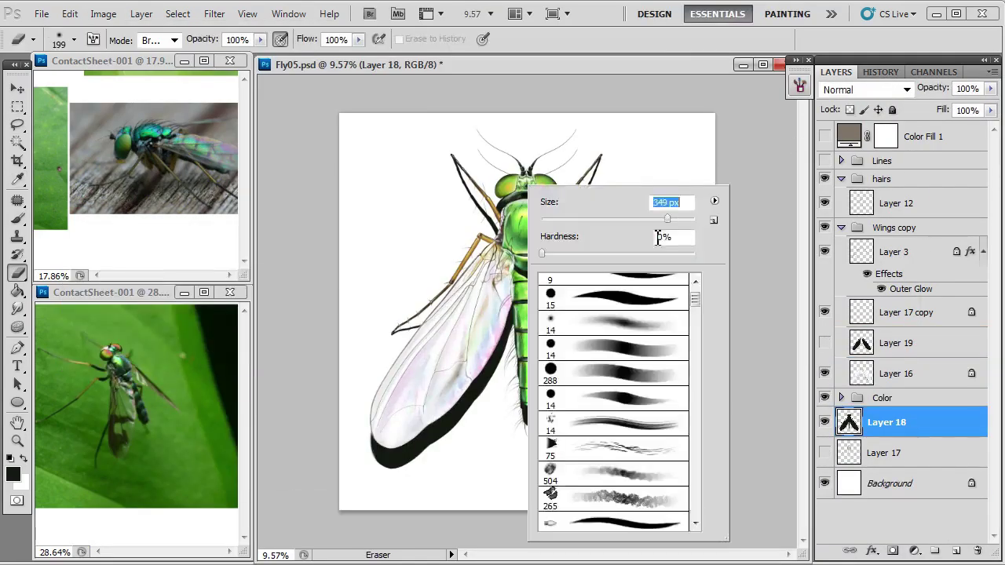
Step: Lower the Layer 18 shadow to 27% opacity and fade the wing shadows with a large soft eraser
right_click(629, 228)
key(Escape)
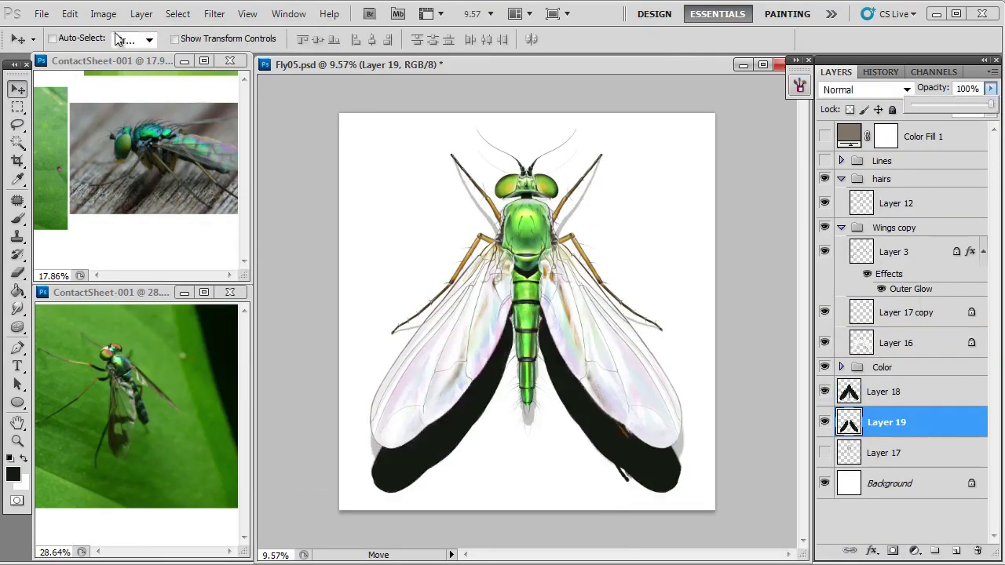
drag(398, 346, 573, 312)
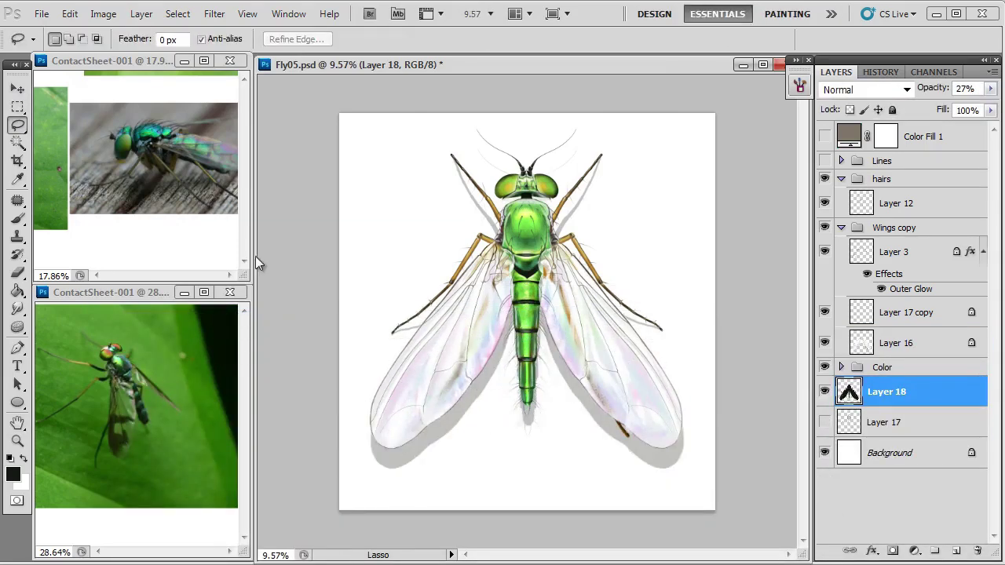
key(v)
key(e)
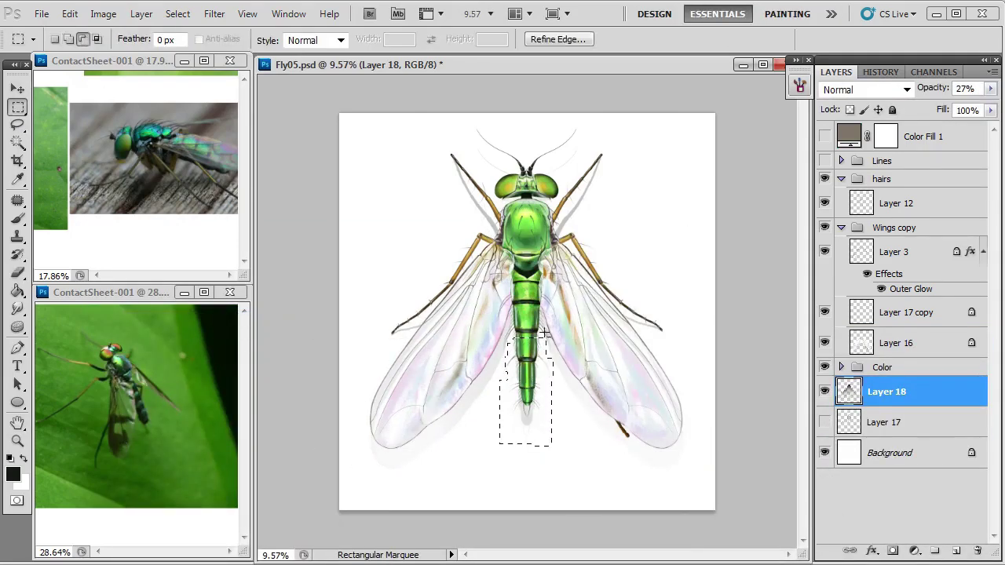
click(463, 458)
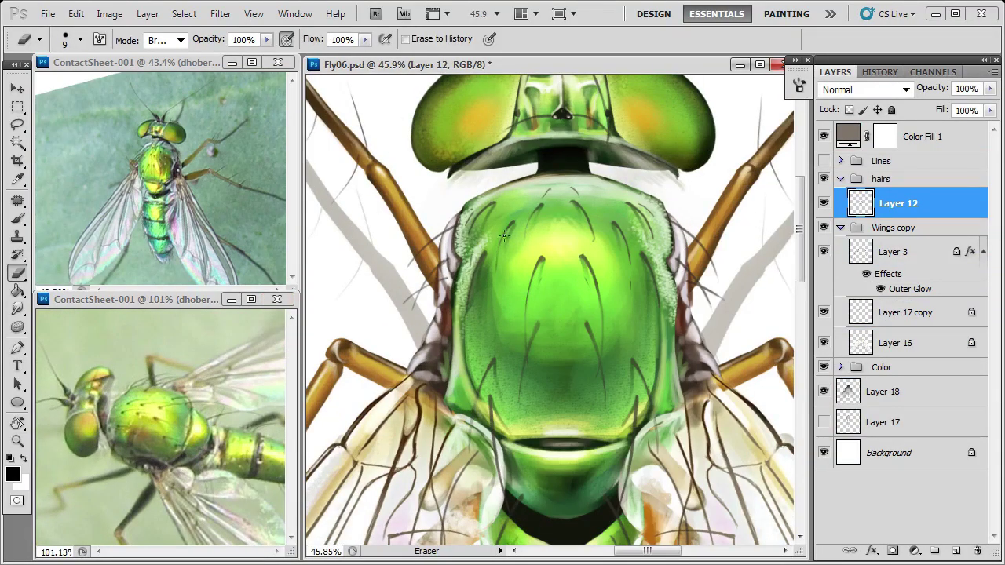
Step: Paint and taper fine black hairs across the thorax on Layer 12 with a 4 px brush and a 9 px eraser
key(b)
key(e)
key(b)
key(e)
key(b)
key(e)
key(b)
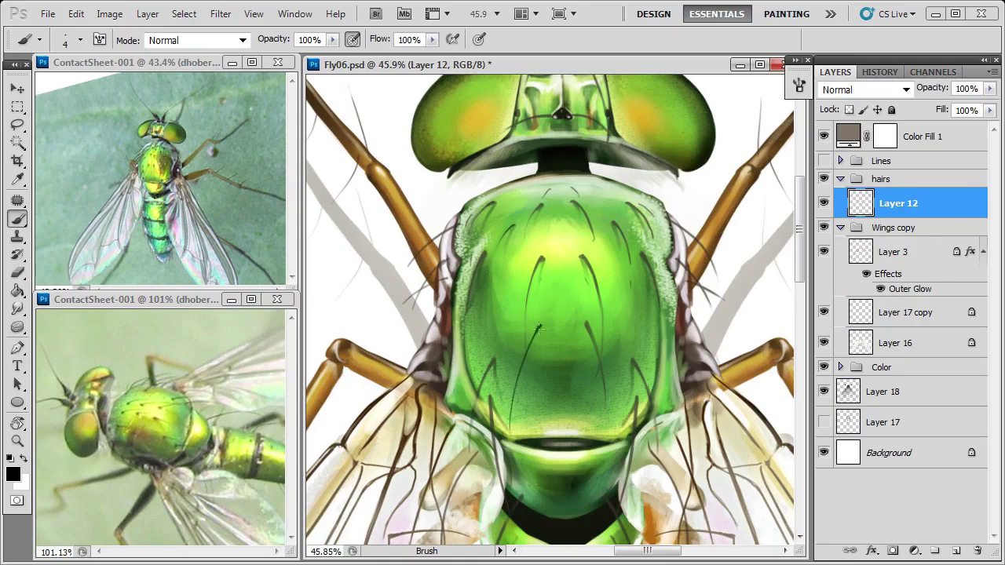
key(e)
key(b)
key(e)
key(b)
key(e)
key(b)
key(e)
key(b)
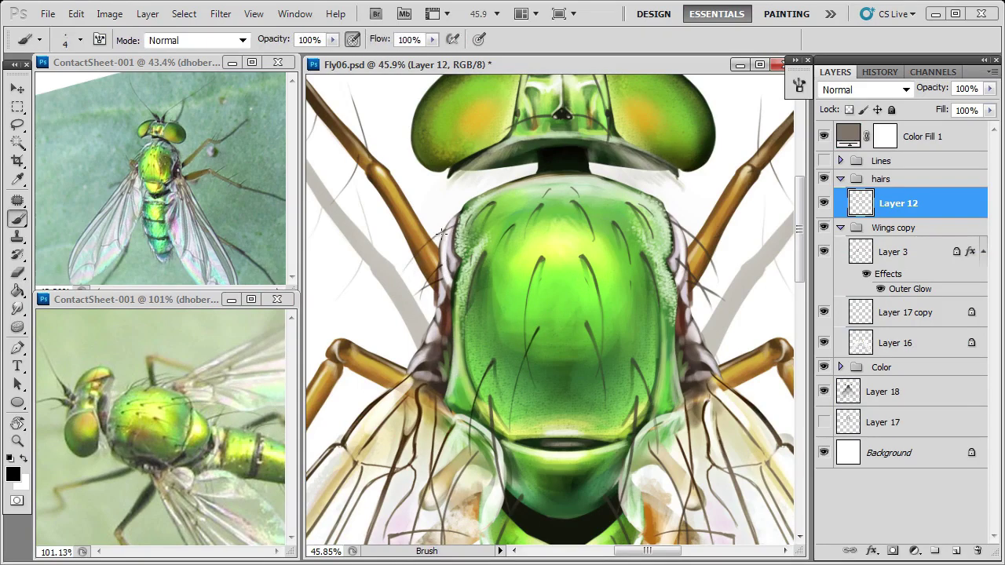
Step: Finish the hairs along the thorax's left edge and lock the transparency of Layer 12
key(e)
key(b)
drag(420, 289, 490, 322)
key(m)
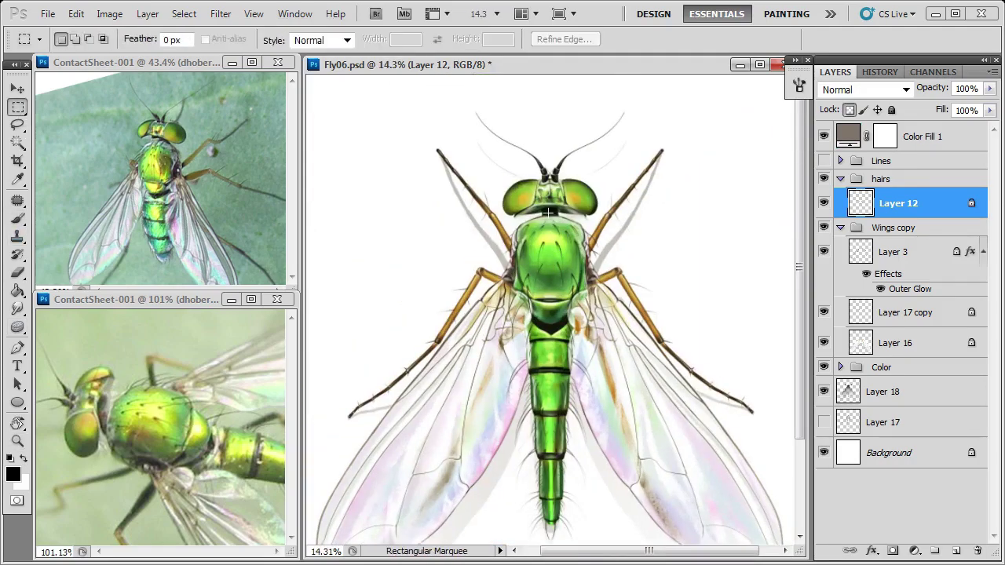
key(ctrl+d)
Step: Add a new layer above Layer 12 and paint curved black hairs along the abdomen's left edge and surface with a 4 px brush
key(ctrl+shift+alt+n)
scroll(570, 488, up, 1)
key(b)
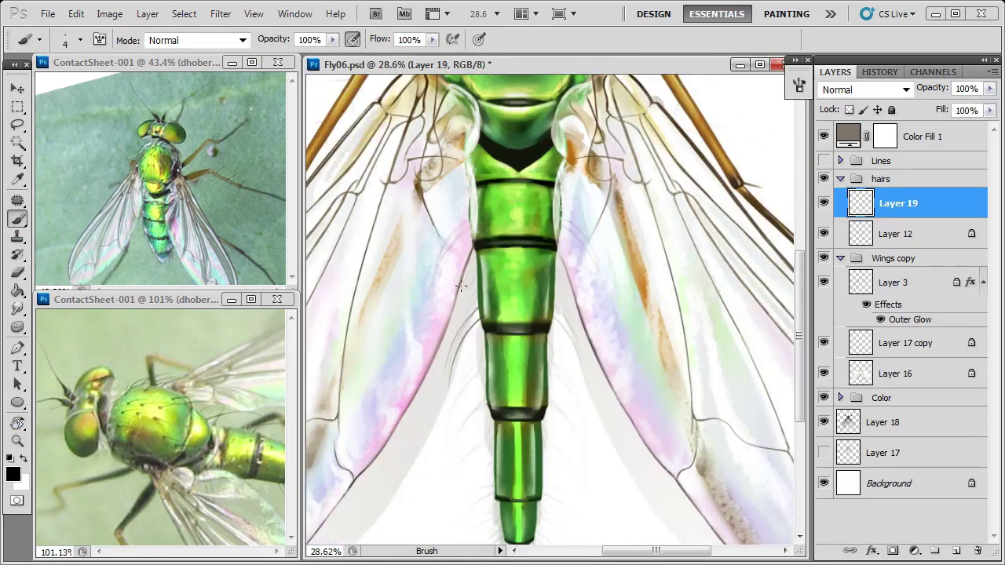
drag(480, 402, 455, 427)
drag(236, 440, 102, 377)
drag(506, 362, 506, 315)
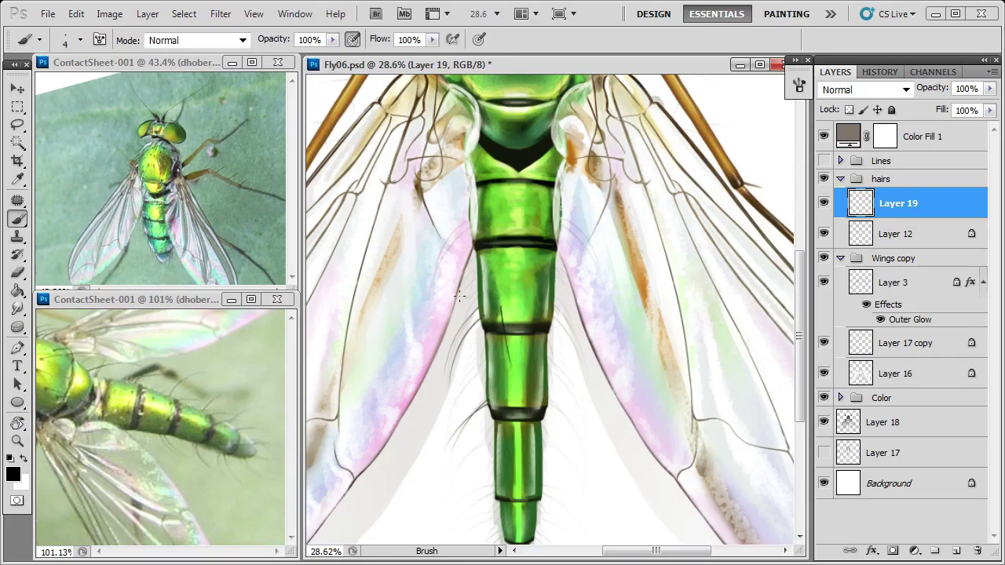
drag(447, 247, 463, 145)
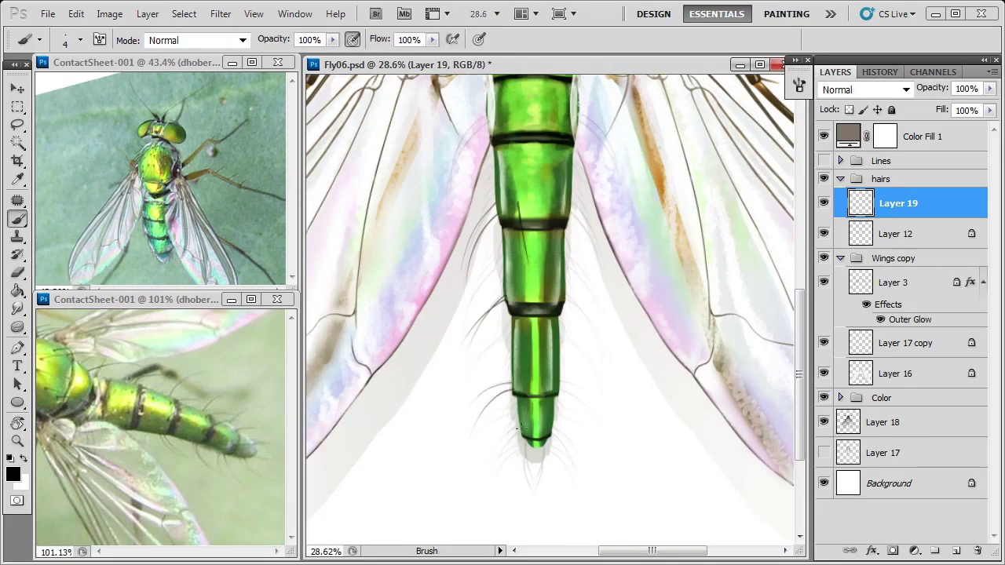
scroll(523, 445, up, 2)
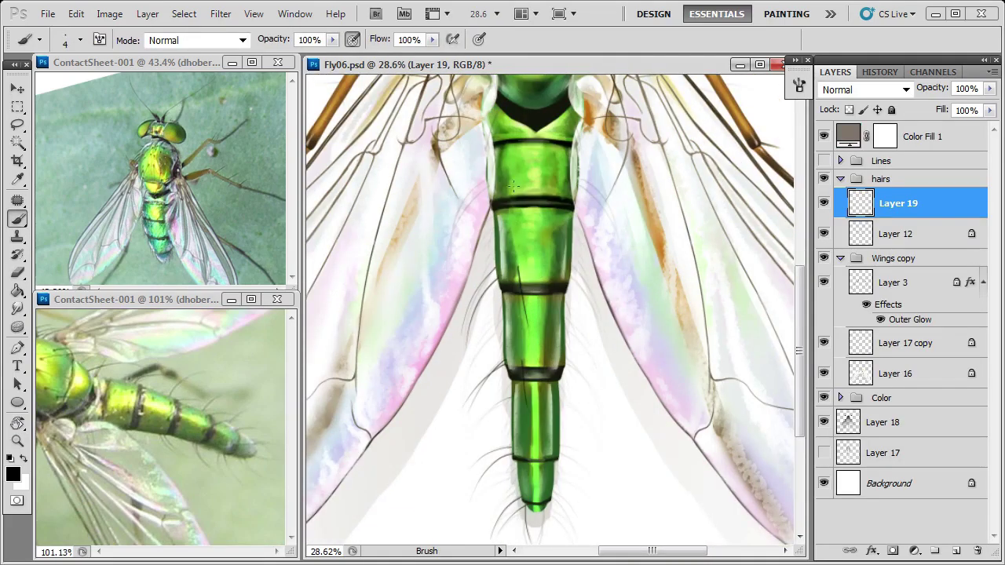
scroll(512, 185, up, 5)
Step: Mirror a copy of the abdomen hairs onto the right side and merge them with Layer 12 into an unlocked Layer 19
key(m)
key(ctrl+minus)
drag(466, 359, 573, 527)
click(896, 233)
click(898, 202)
click(849, 110)
click(544, 409)
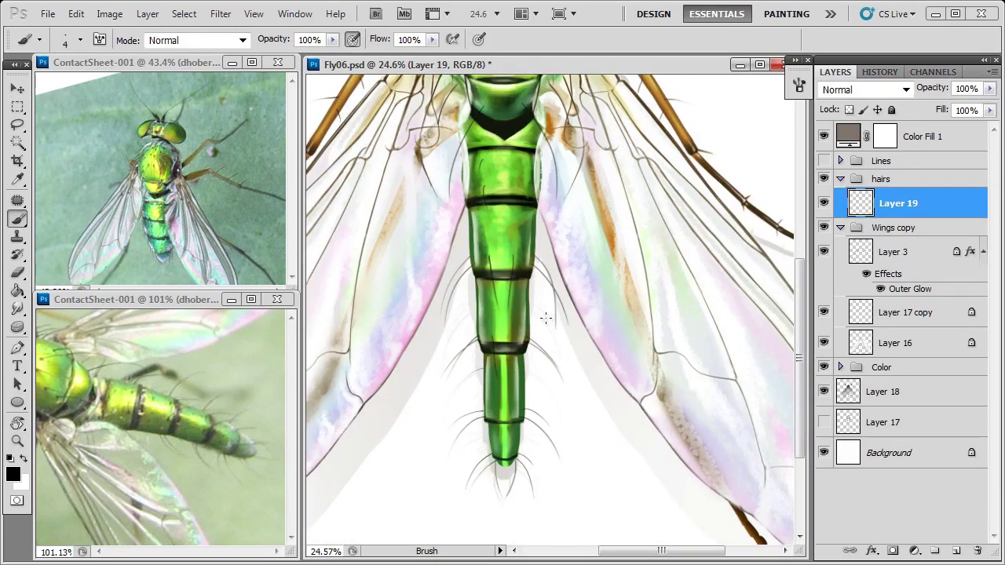
Step: Refine the hairs beside the abdomen on Layer 19 with the 4 px brush and 25 px eraser, and save the file
drag(545, 317, 525, 338)
key(e)
key(b)
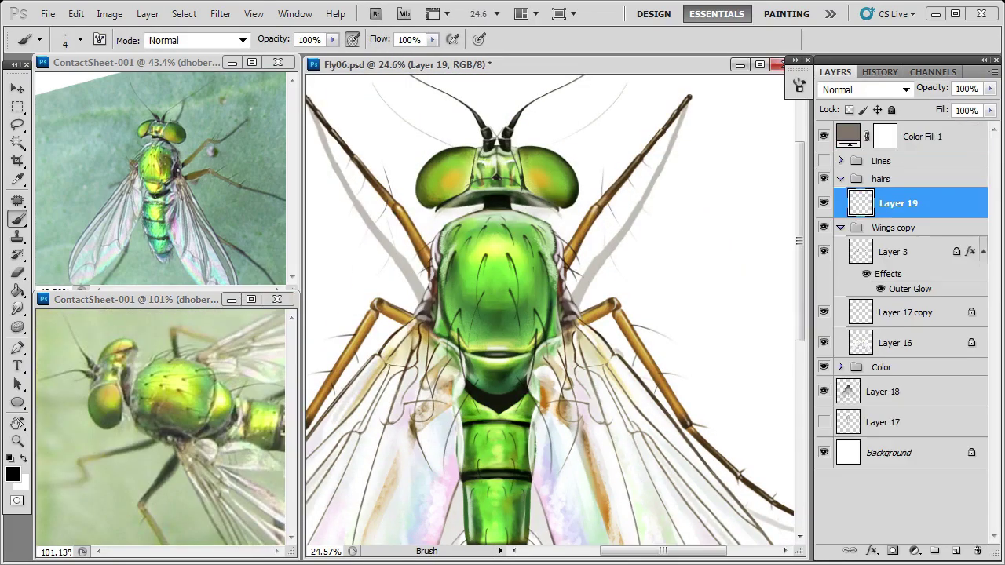
key(e)
scroll(464, 179, down, 5)
ctrl+click(463, 367)
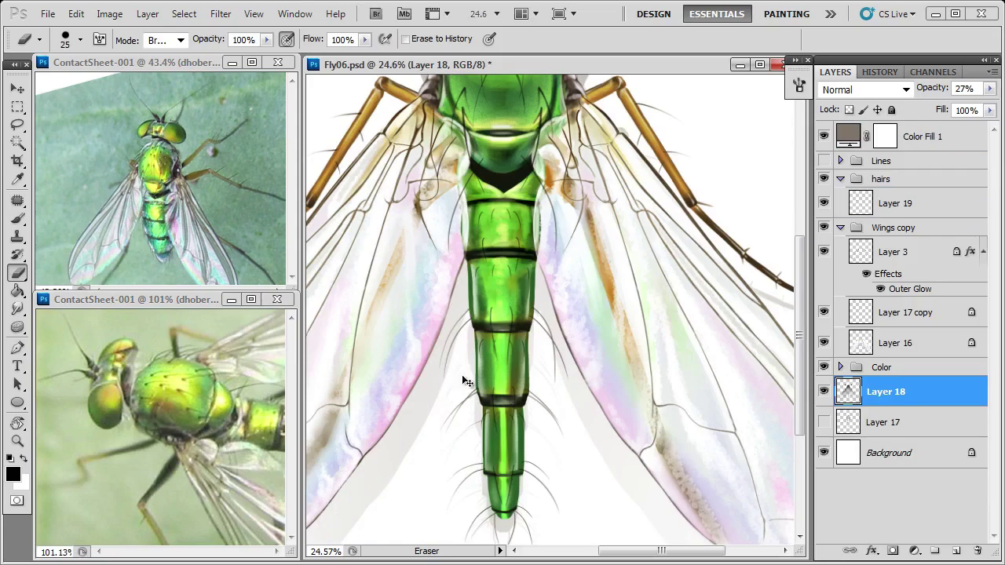
ctrl+click(461, 374)
drag(461, 375, 561, 227)
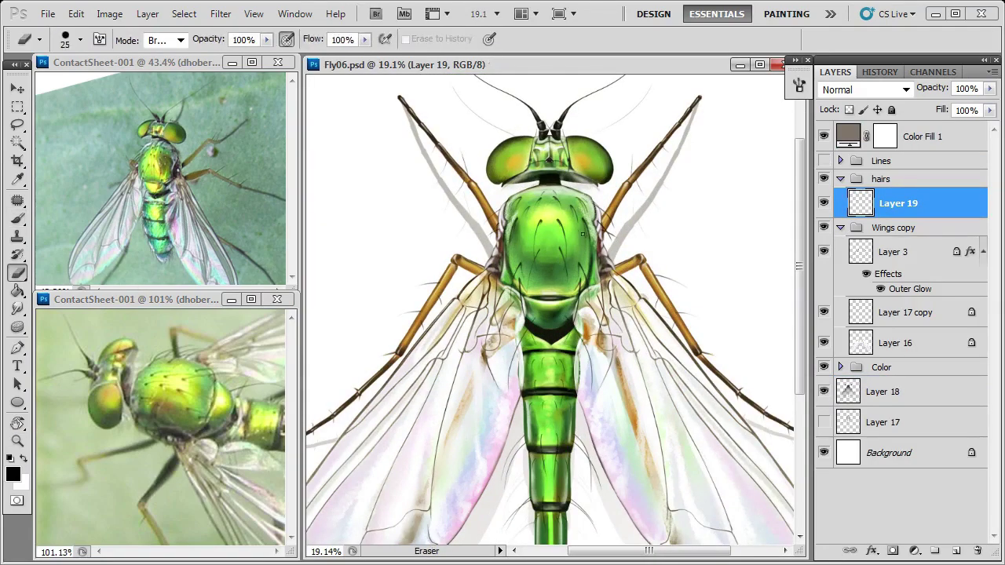
Step: Repaint the central hairs on the upper thorax with the 4 px brush and select a painted hair for repositioning
key(b)
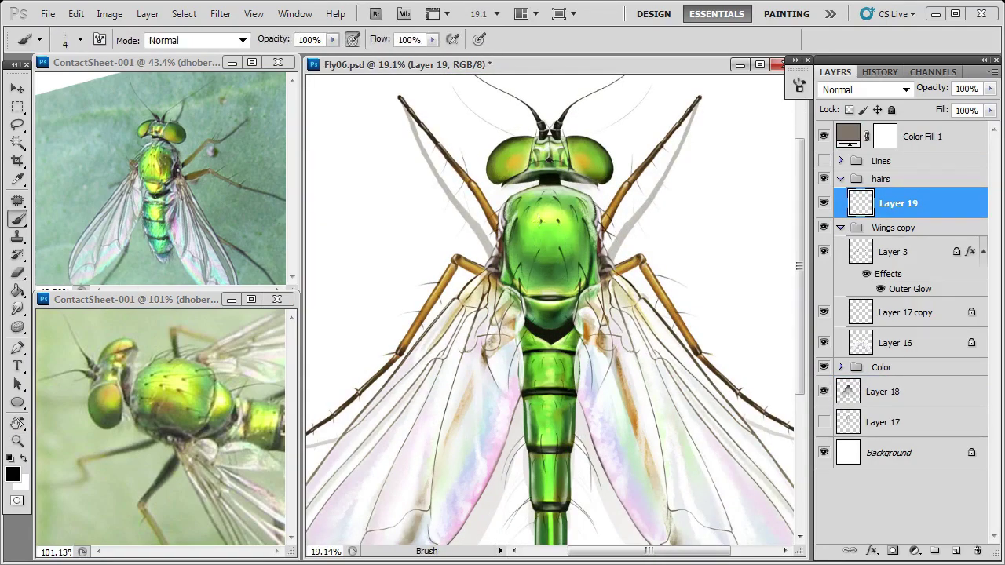
key(m)
key(ctrl+t)
key(Escape)
key(b)
key(v)
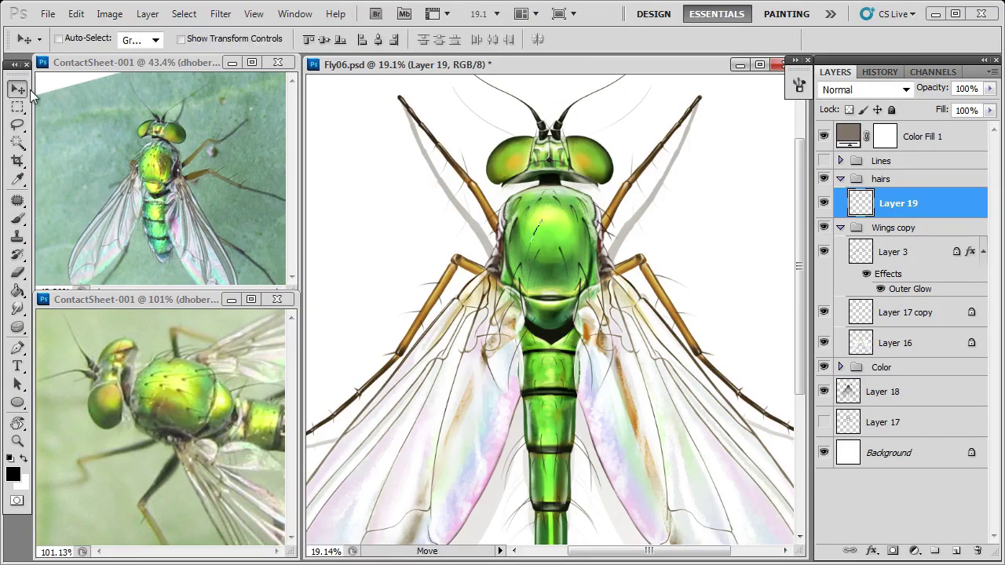
Step: Lengthen and taper the thorax hairs on Layer 19 with the brush and the 25 px eraser
key(b)
key(e)
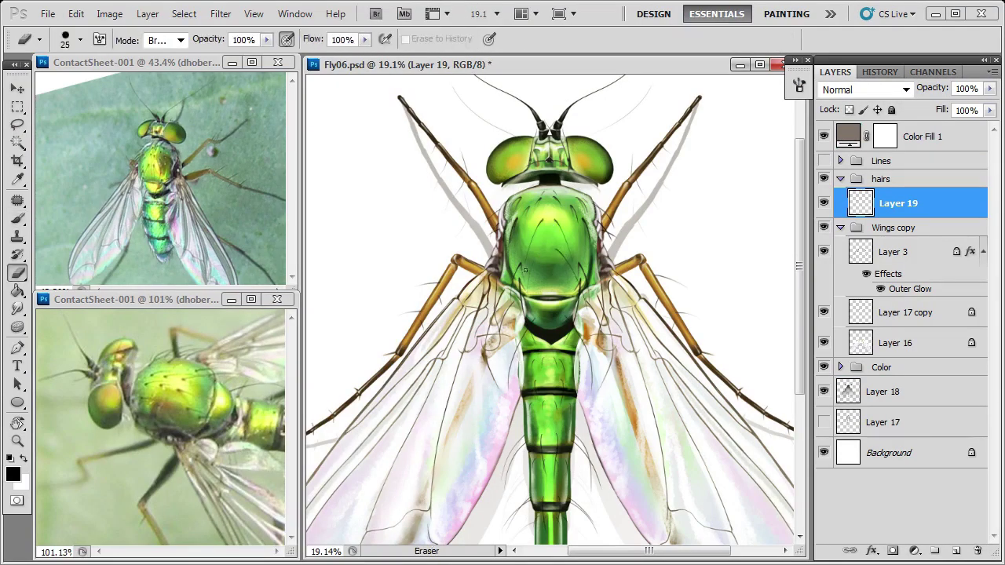
key(b)
key(e)
key(b)
key(e)
key(b)
Step: Add a new layer beneath Layer 19 and paint soft shadows under the thorax hairs in a dark green sampled from the body
key(ctrl+shift+alt+n)
right_click(554, 247)
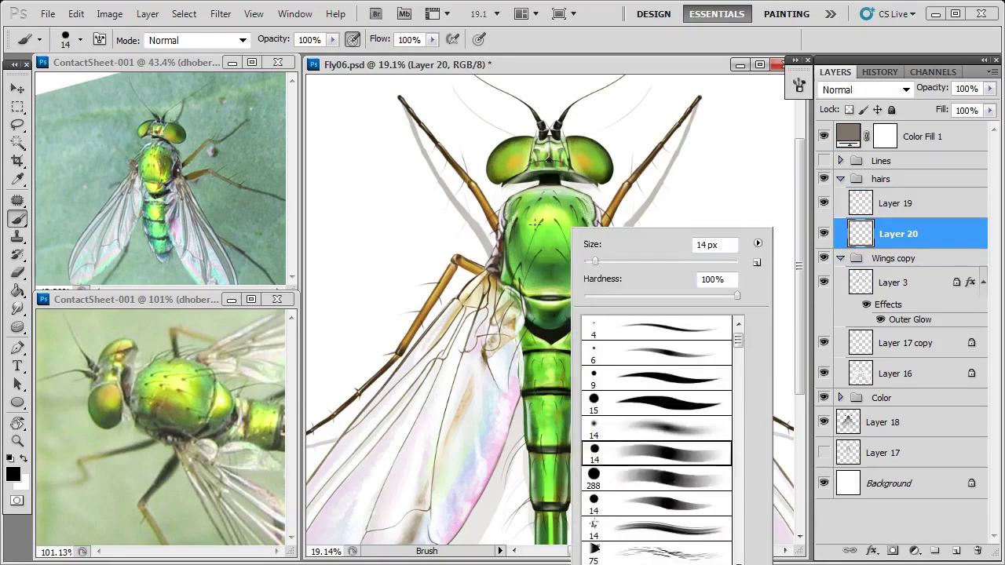
alt+click(541, 221)
key(e)
key(b)
key(e)
key(b)
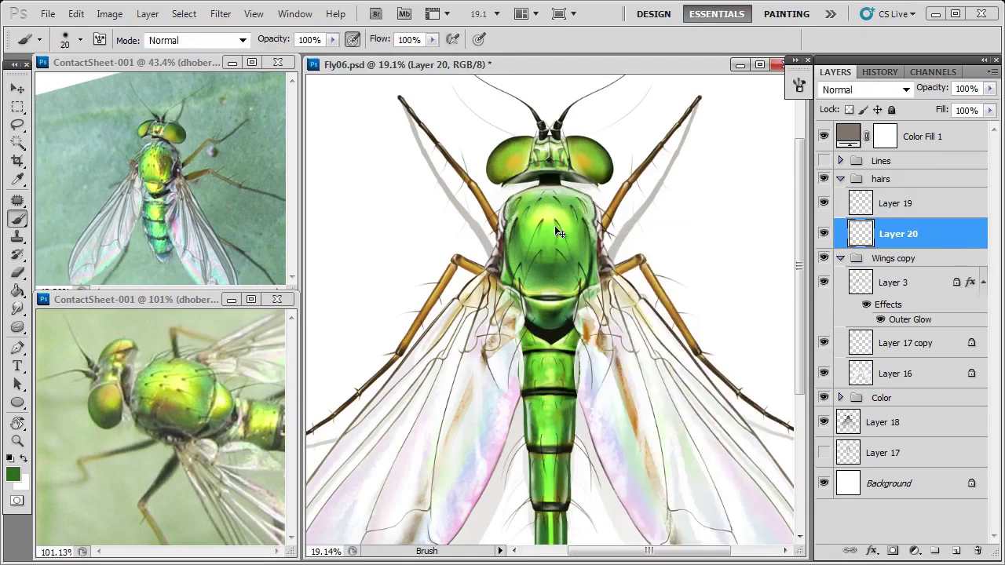
key(e)
key(b)
key(e)
Step: Add a new layer above Layer 19 and choose a very light grey foreground colour for pale hair detail
key(alt+bracketright)
scroll(459, 288, down, 5)
key(ctrl+shift+alt+n)
click(13, 475)
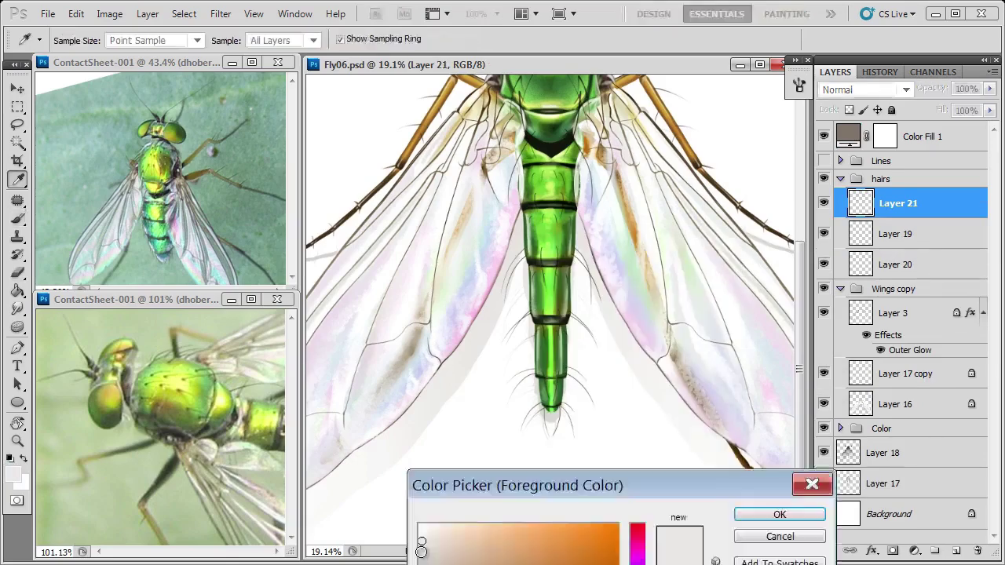
key(Return)
Step: Lower the cast shadow on Layer 18 to 27% opacity and return to Layer 20 with the brush
click(887, 453)
key(e)
right_click(587, 274)
key(Escape)
key(2)
key(7)
key(b)
ctrl+click(509, 319)
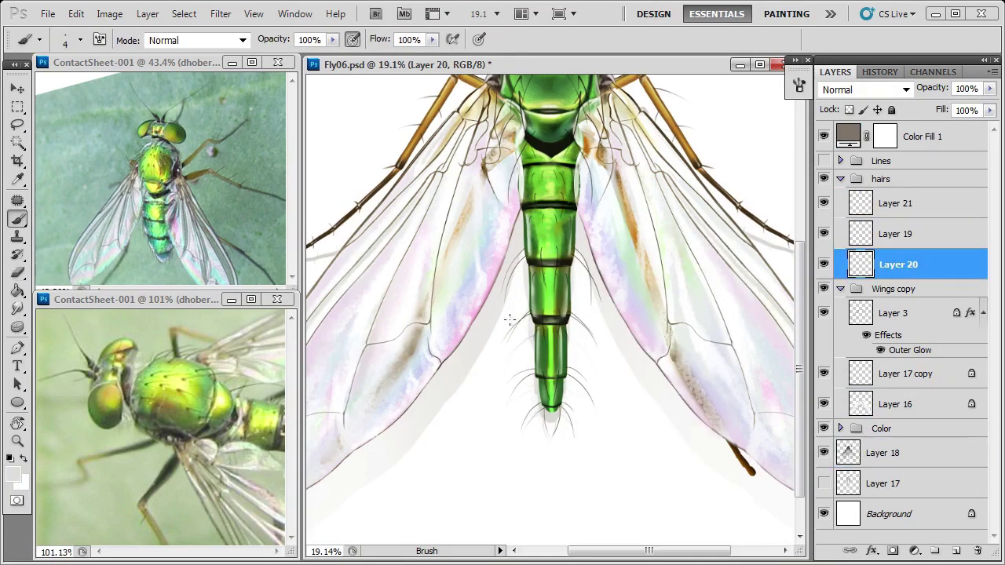
Step: Paint pale fine texture along the abdomen on Layer 20 with a bristle-type brush and clean it up with the 129 px eraser
right_click(632, 229)
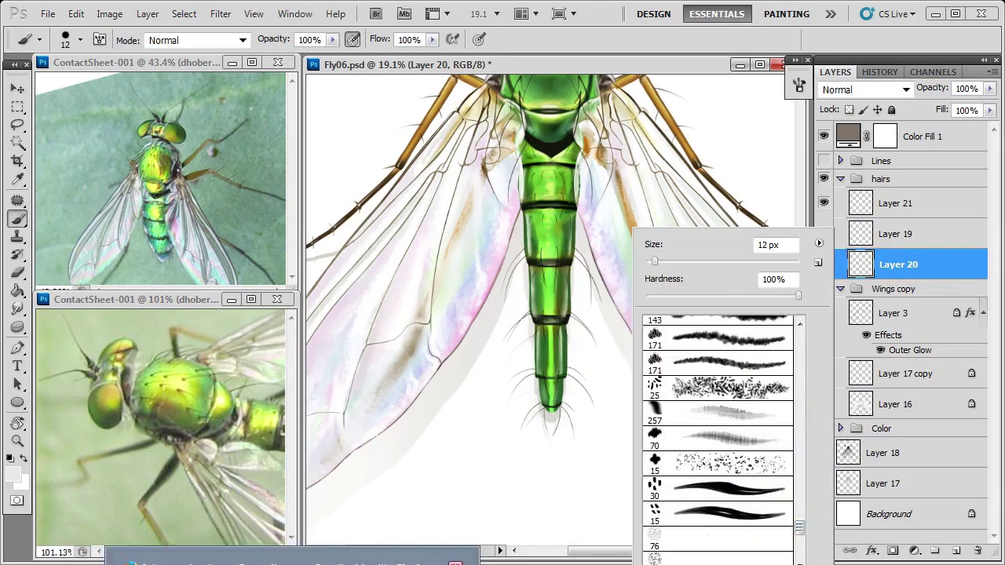
scroll(706, 432, down, 2)
double_click(691, 511)
key(F5)
key(F5)
right_click(560, 272)
double_click(620, 353)
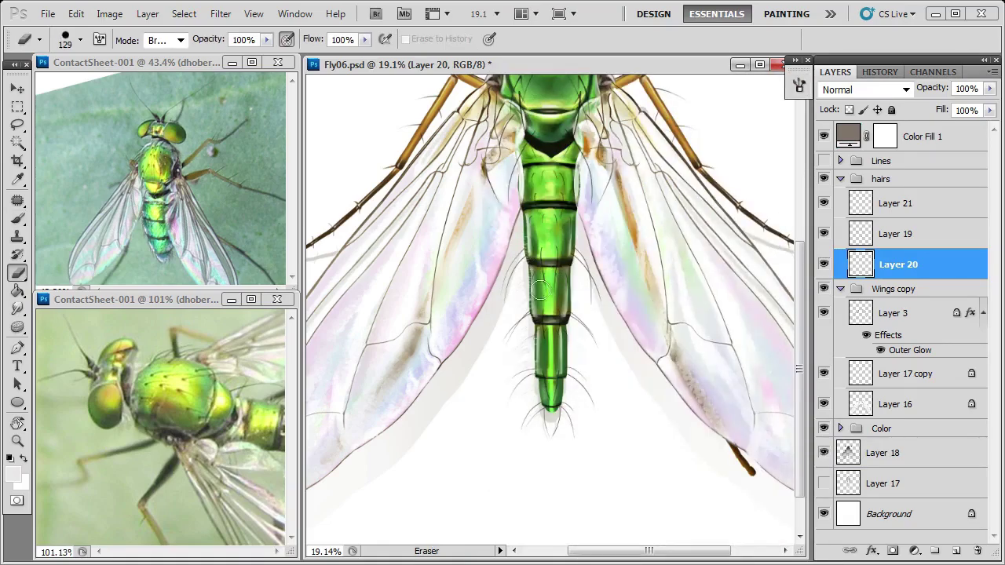
mouse_move(542, 291)
mouse_down()
mouse_move(471, 290)
mouse_move(503, 290)
mouse_up()
drag(559, 134, 605, 133)
key(F5)
key(F5)
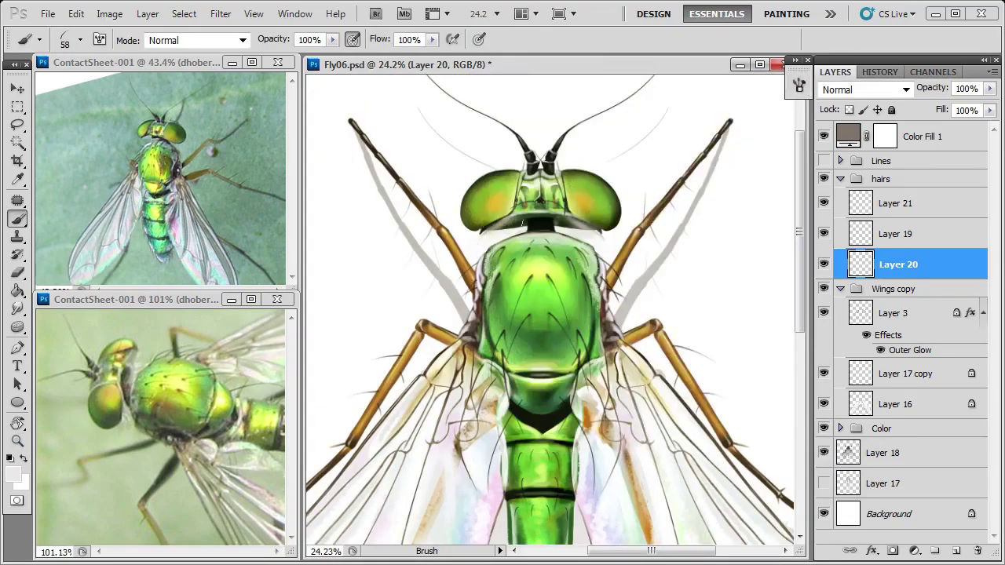
Step: Paint pale fuzz along the back of the head on Layer 20 with the 58 px bristle brush
key(F5)
key(F5)
key(e)
key(b)
key(F5)
key(F5)
drag(552, 221, 503, 220)
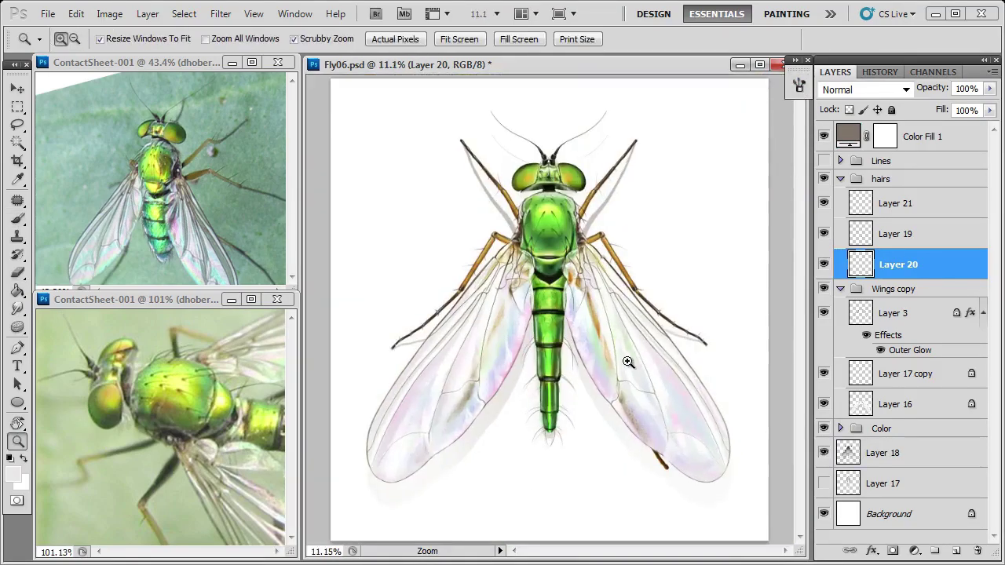
Step: Hide Color Fill 1 and shade the lower thorax in sampled dark green on a new layer above Layer 15, using a lassoed selection
click(840, 179)
click(824, 135)
right_click(605, 232)
key(Escape)
mouse_move(541, 259)
mouse_down()
mouse_move(565, 259)
mouse_move(543, 264)
mouse_move(568, 236)
mouse_up()
alt+click(550, 259)
key(l)
click(956, 551)
key(b)
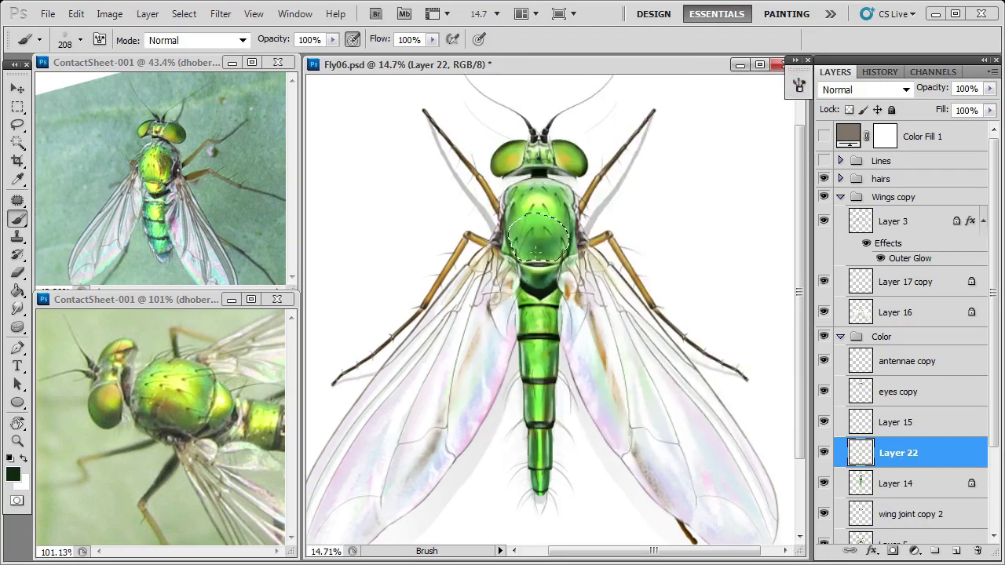
drag(895, 453, 896, 416)
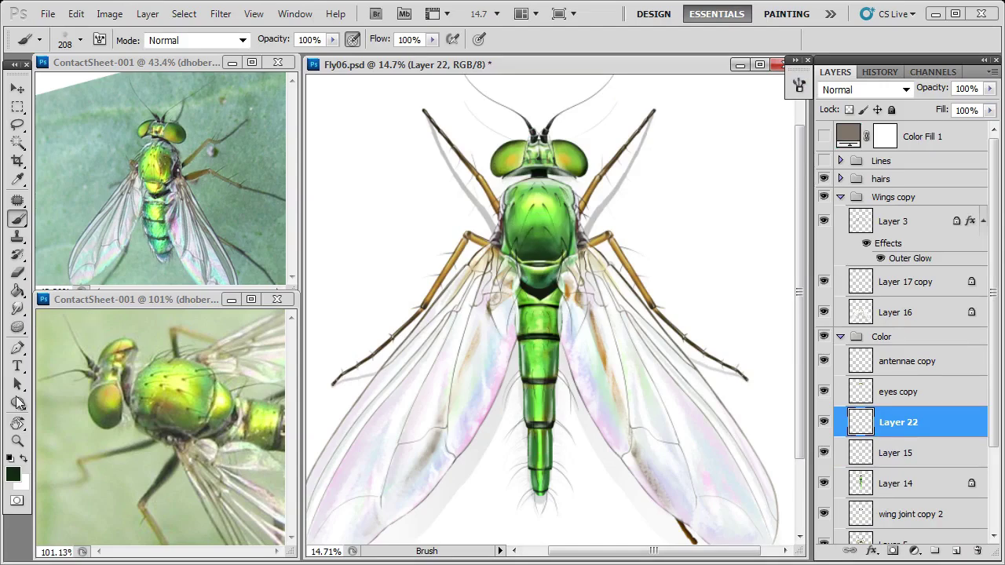
Step: Soften the thorax shading with the 158 px eraser and merge Layers 22, 15 and 14 into one layer
key(z)
alt+click(460, 260)
key(e)
right_click(554, 229)
key(Return)
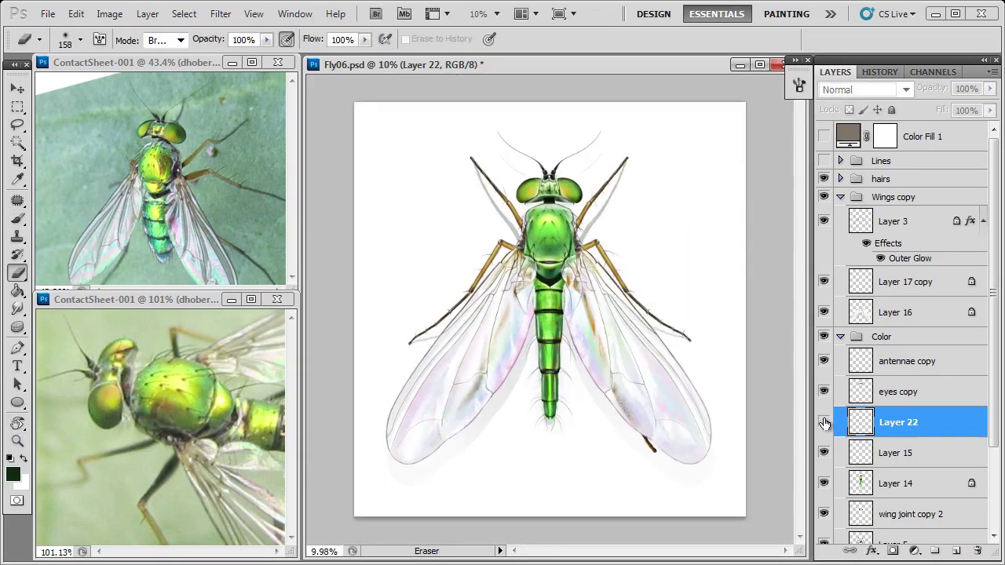
key(ctrl+e)
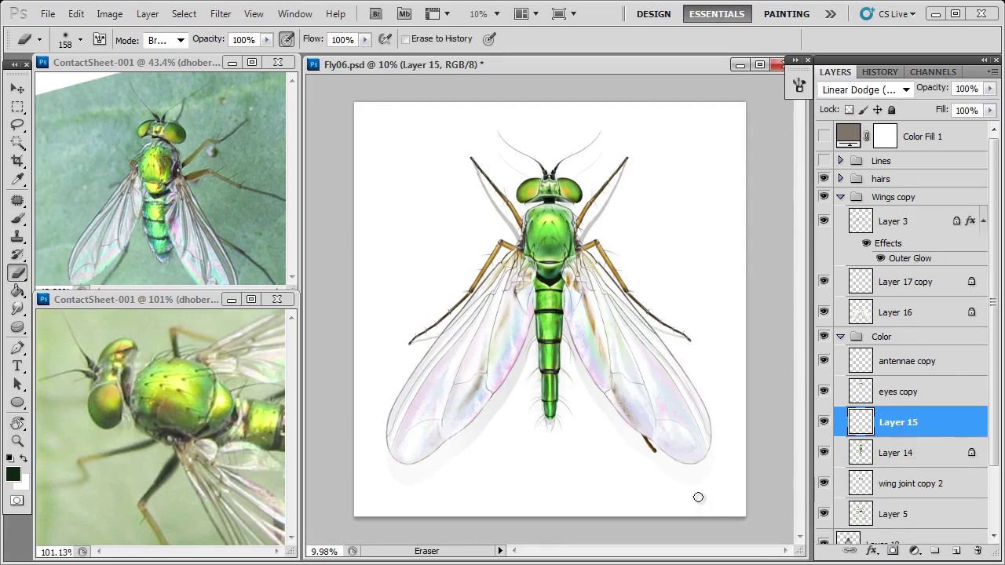
click(824, 422)
click(824, 422)
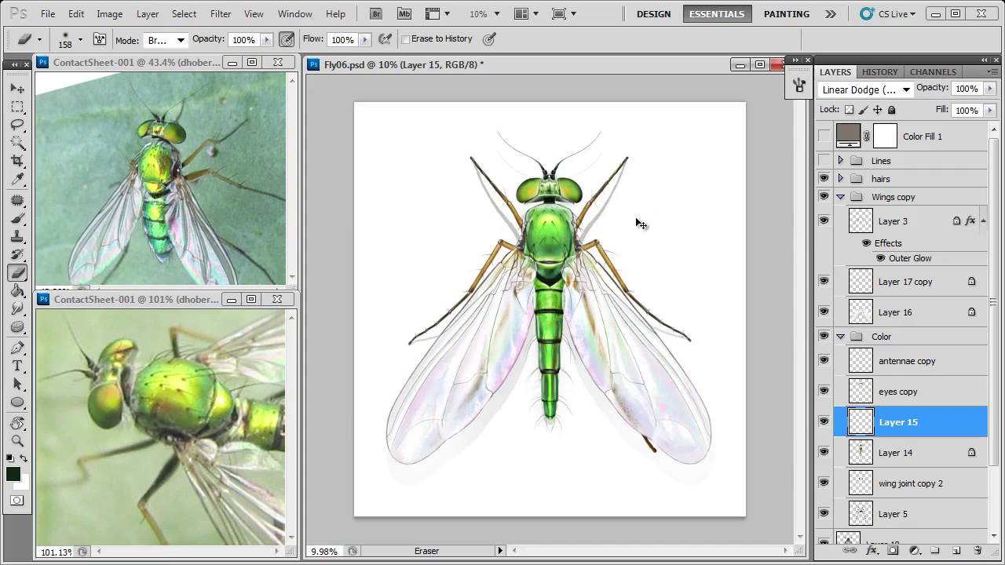
key(ctrl+e)
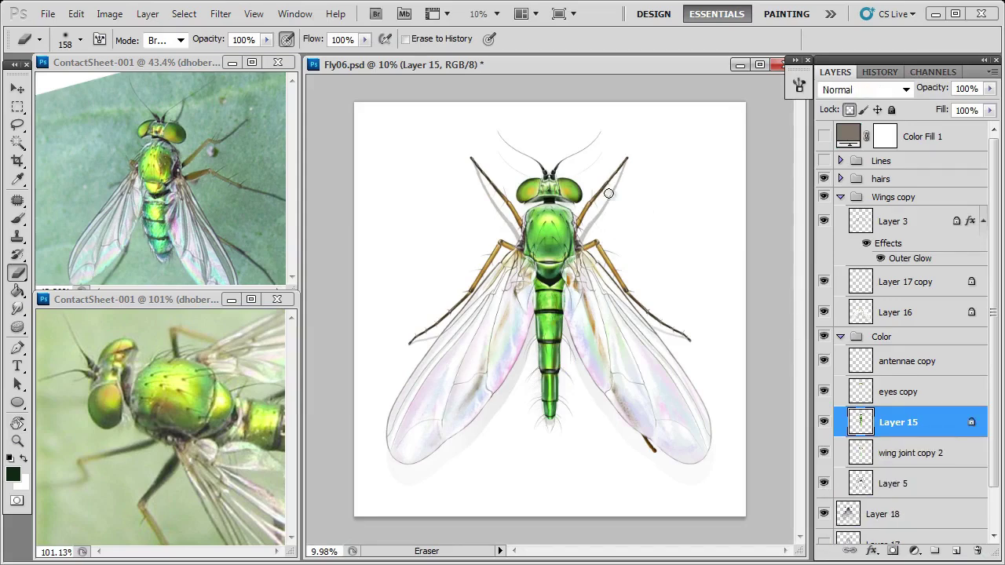
Step: Paint light green highlights on the thorax on Layer 15 with the 26 px brush and trim the hairs on Layer 19
key(b)
right_click(618, 230)
double_click(620, 458)
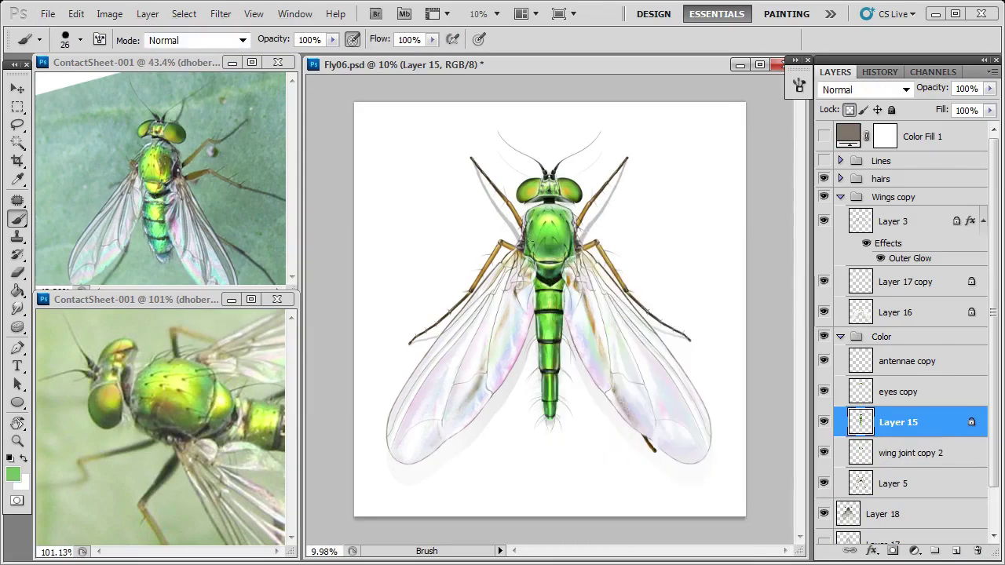
click(840, 179)
click(895, 234)
drag(525, 289, 550, 289)
key(e)
click(840, 289)
click(862, 392)
key(b)
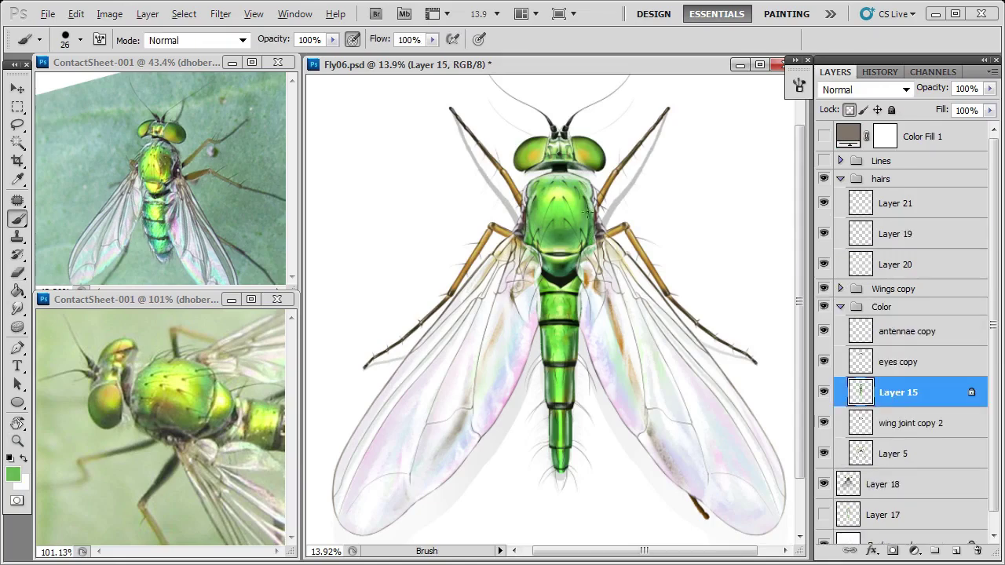
Step: Refine the thorax hairs on Layer 19 with a black brush and the 16 px eraser
key(e)
scroll(571, 236, up, 2)
ctrl+click(571, 236)
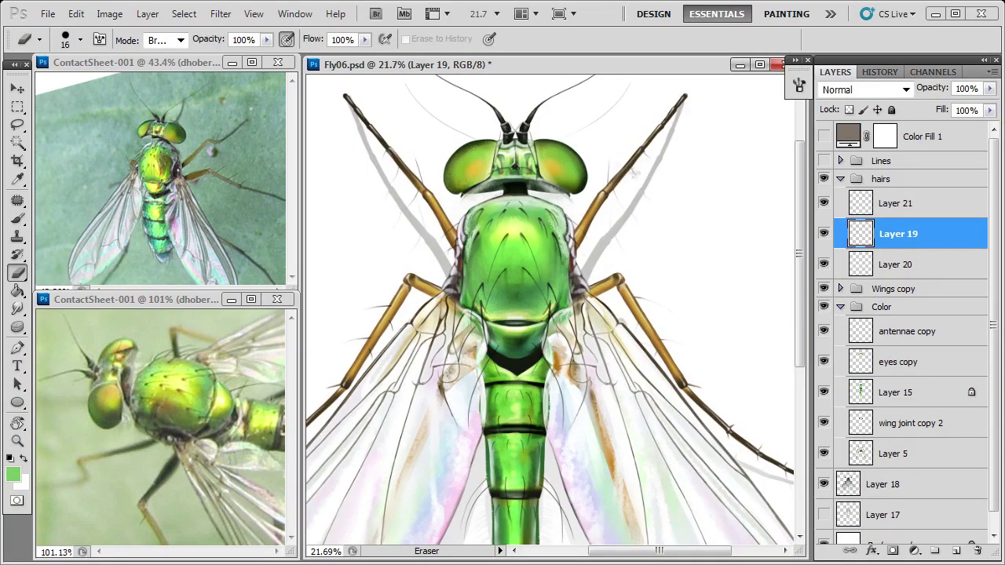
key(b)
key(d)
key(e)
scroll(364, 285, up, 2)
Step: Lock the transparent pixels of the antennae copy layer and retouch the antennae in dark grey
click(911, 332)
scroll(618, 125, down, 2)
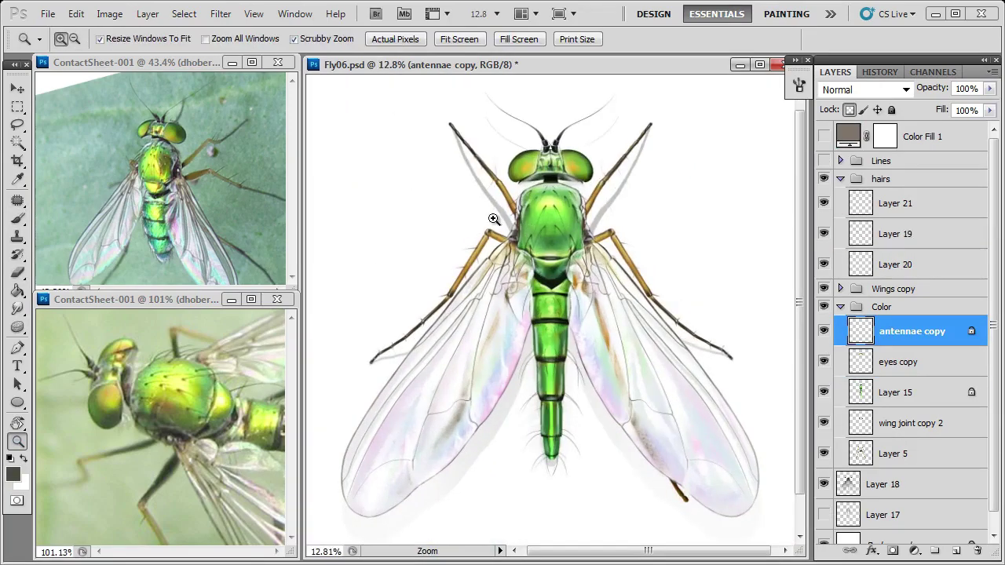
scroll(550, 236, up, 1)
Step: Tint the wings on Layer 16 in brown and tan with a soft 174 px brush, in Multiply and Normal mode
scroll(550, 235, down, 2)
click(896, 404)
click(911, 374)
key(b)
right_click(519, 229)
drag(609, 263, 638, 262)
key(alt+bracketleft)
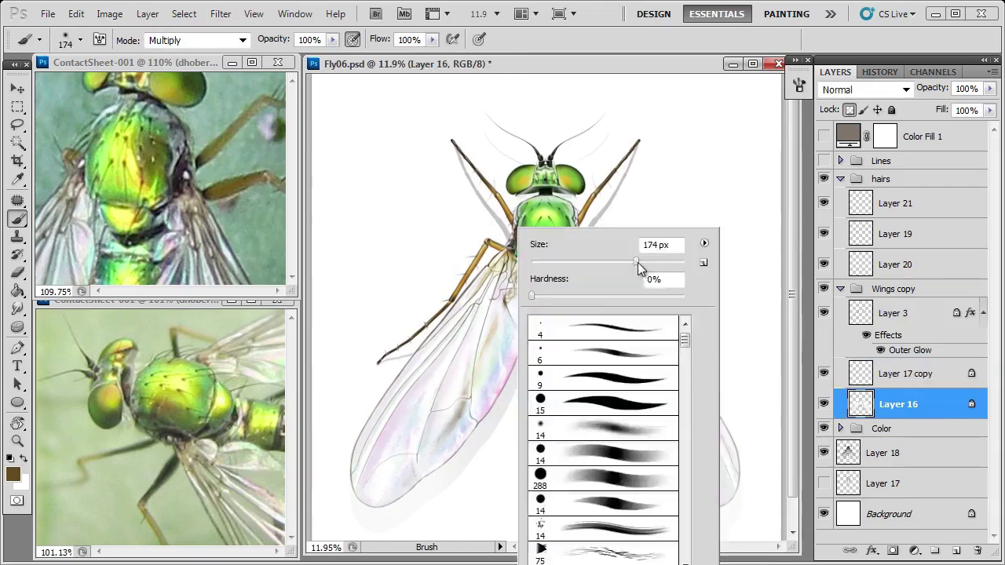
key(Return)
key(shift+alt+n)
alt+click(503, 259)
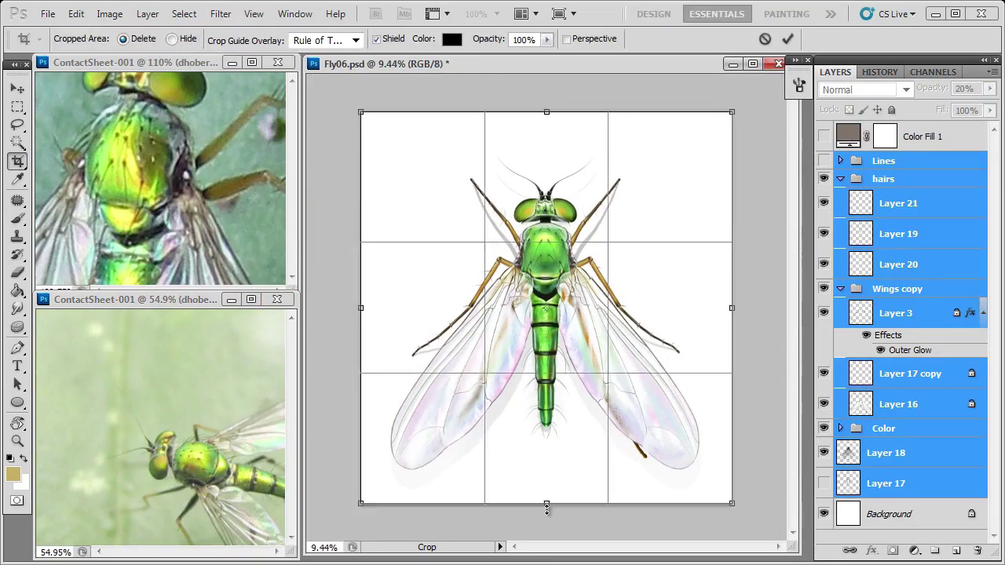
Step: Extend the canvas around the fly with the Crop tool and unlock the transparent pixels of the antennae copy layer
key(Escape)
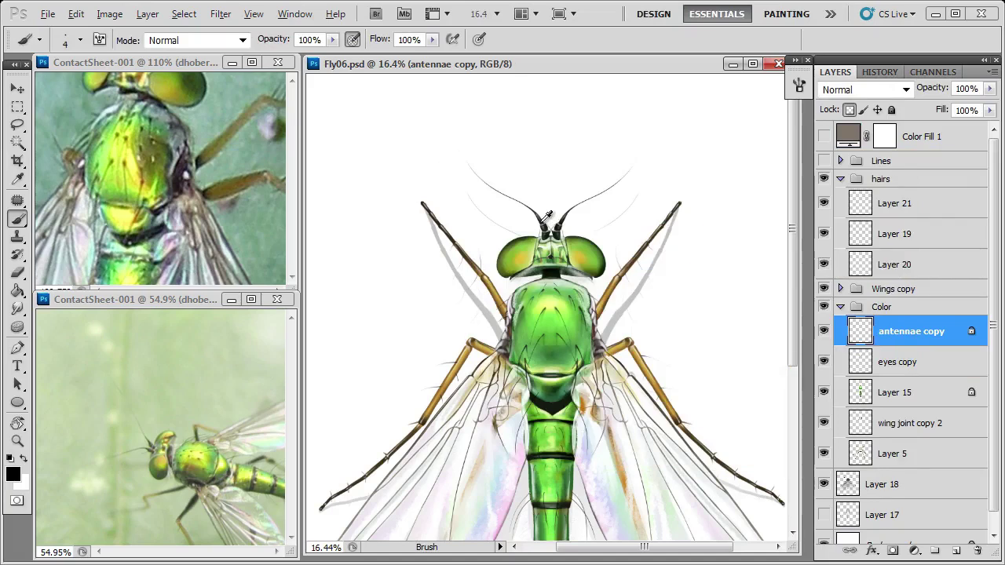
key(slash)
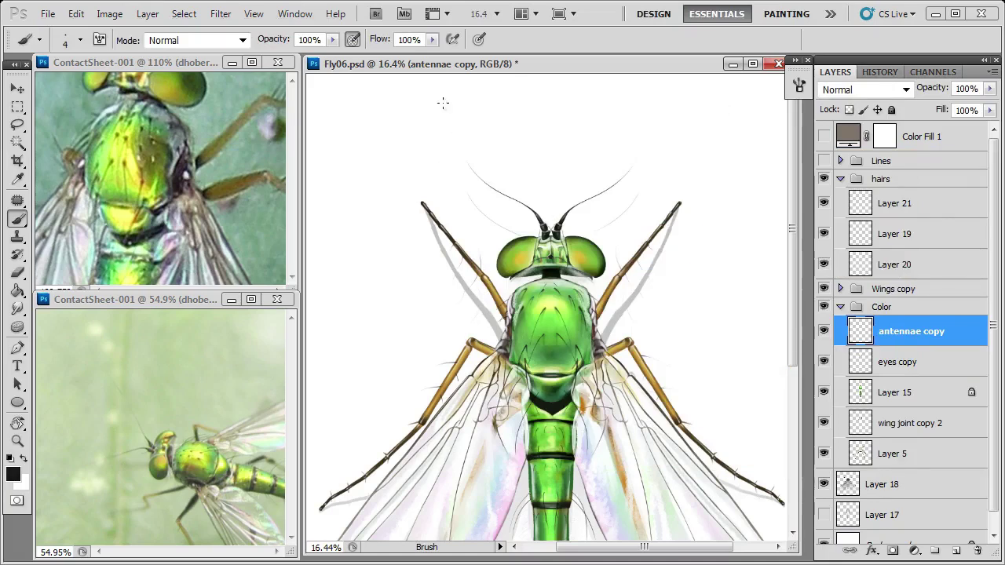
Step: Try lengthening the left antenna with a 4 px brush stroke and reshaping it by transforming a lassoed selection
drag(442, 101, 483, 173)
key(e)
key(l)
drag(408, 78, 412, 82)
click(76, 13)
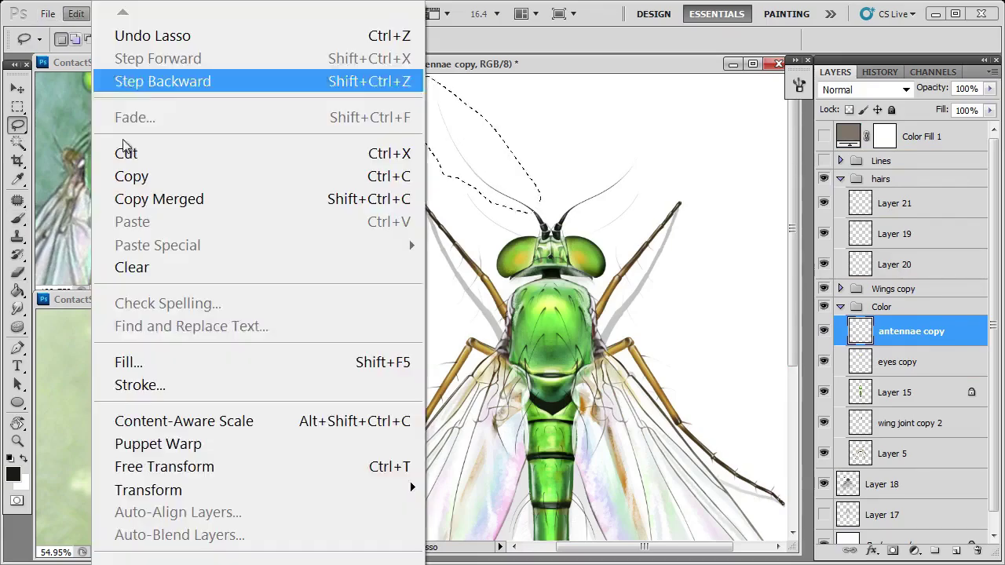
mouse_move(134, 489)
click(471, 439)
drag(451, 168, 453, 163)
key(Return)
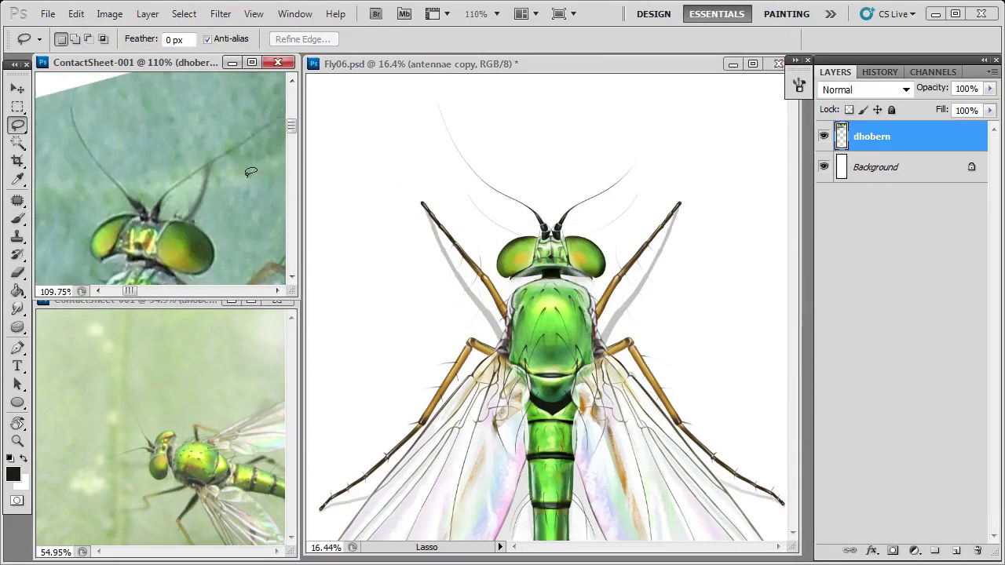
Step: Repaint the left antenna as a longer curve with the 4 px brush and fade its tip with the 66 px eraser
key(e)
right_click(479, 140)
key(Escape)
key(b)
drag(445, 98, 514, 190)
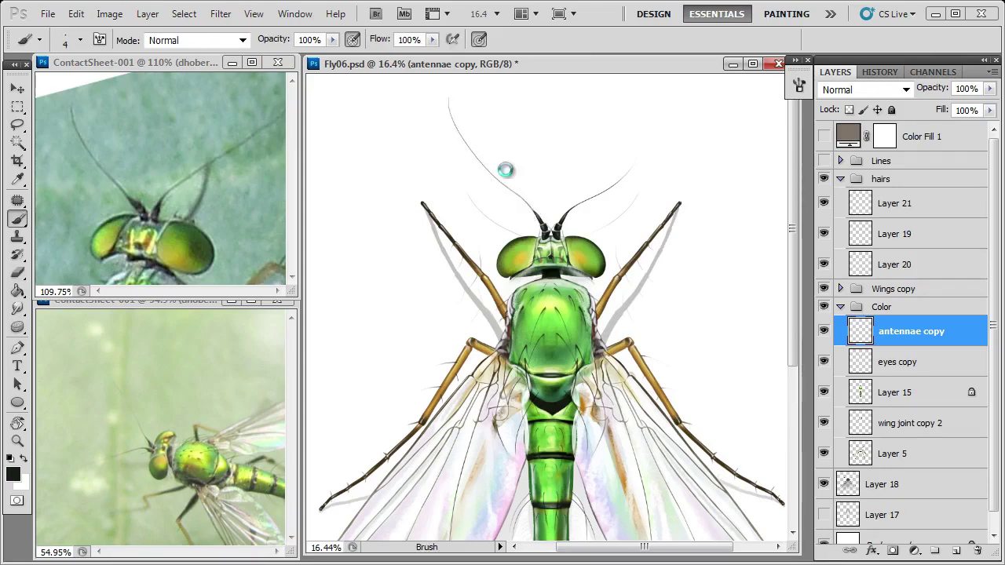
key(e)
key(e)
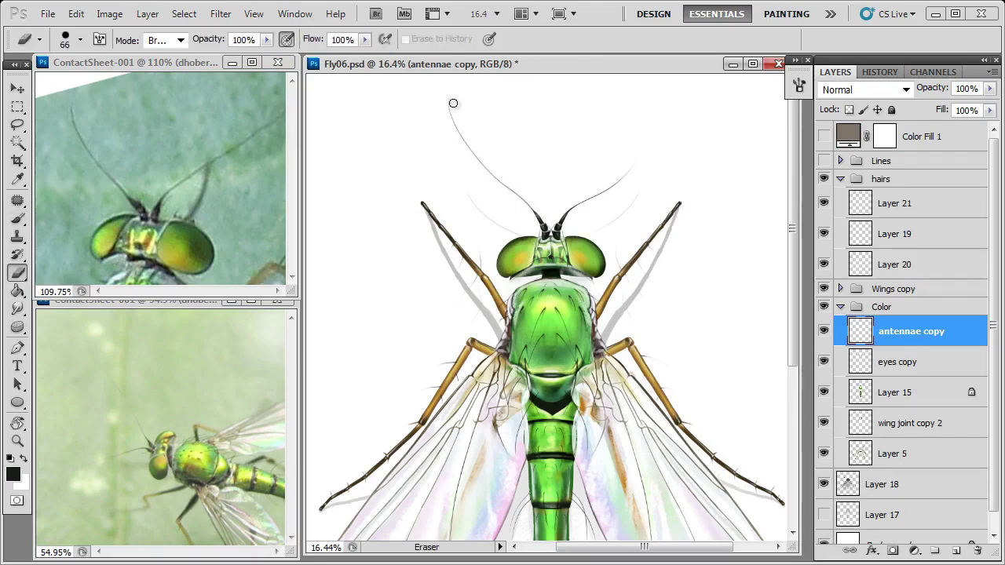
key(b)
key(e)
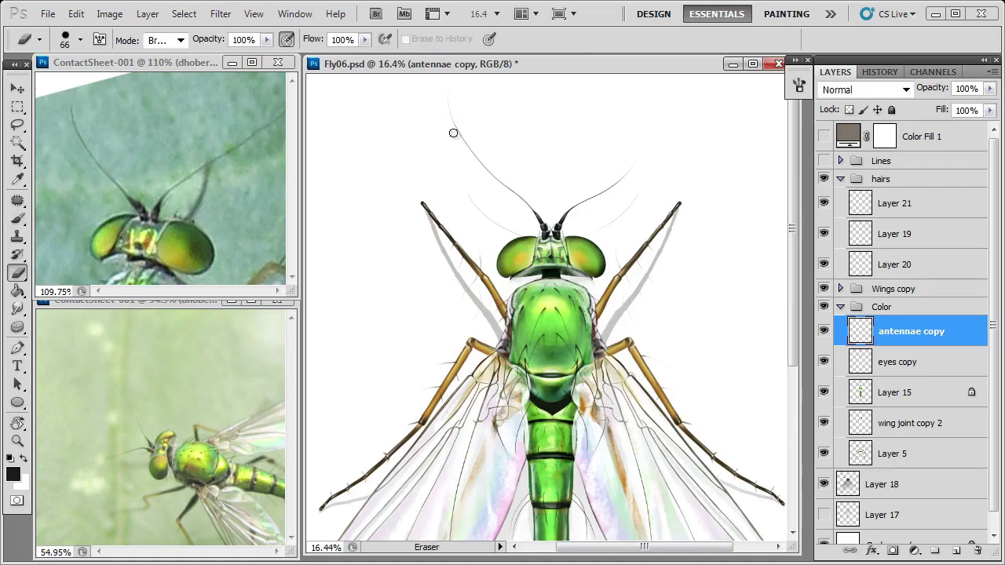
Step: Copy the left antenna onto a new layer, flip it horizontally and place it as the right antenna
scroll(550, 132, right, 2)
key(b)
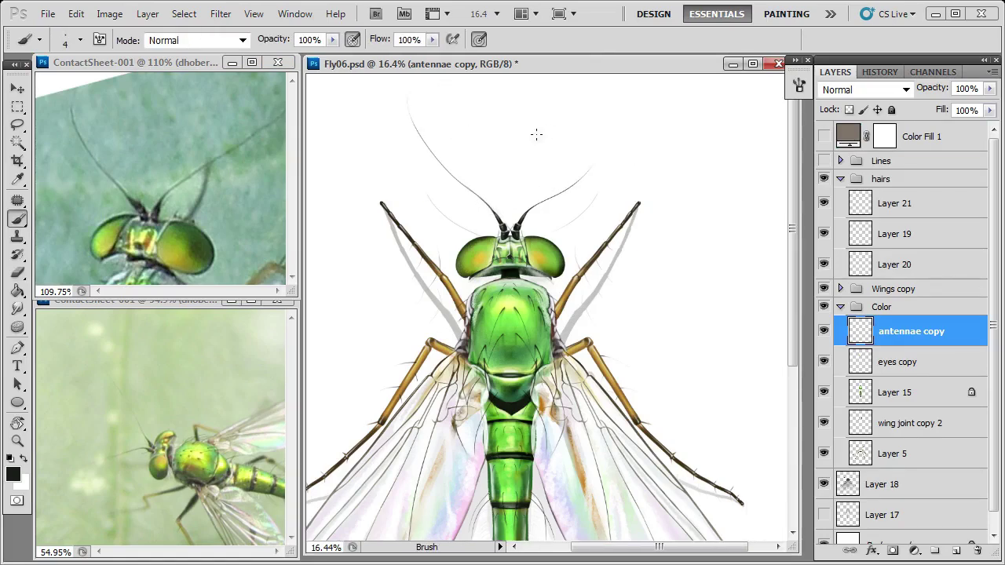
key(l)
drag(392, 88, 375, 93)
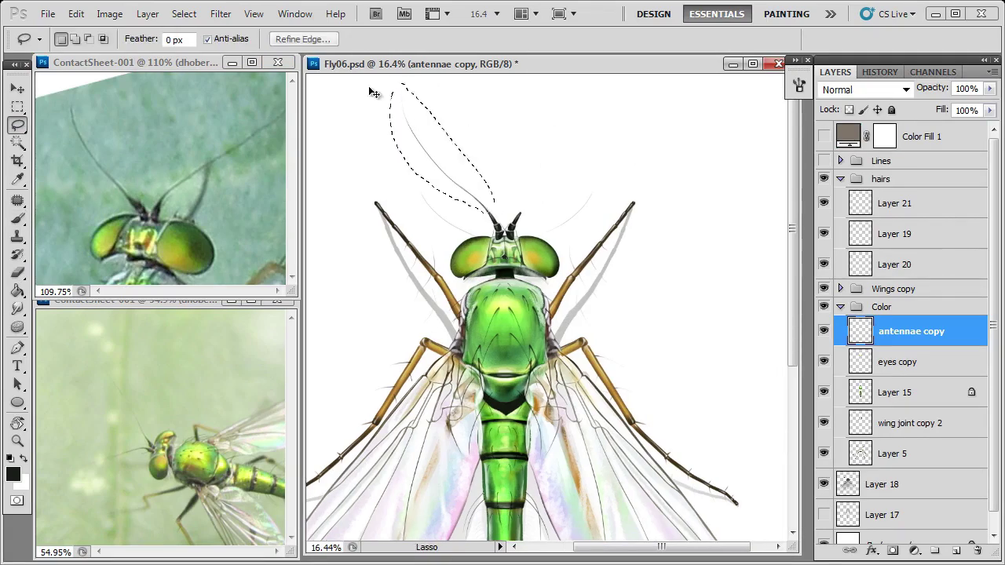
key(ctrl+c)
key(ctrl+v)
click(76, 14)
click(471, 534)
key(v)
drag(518, 197, 406, 360)
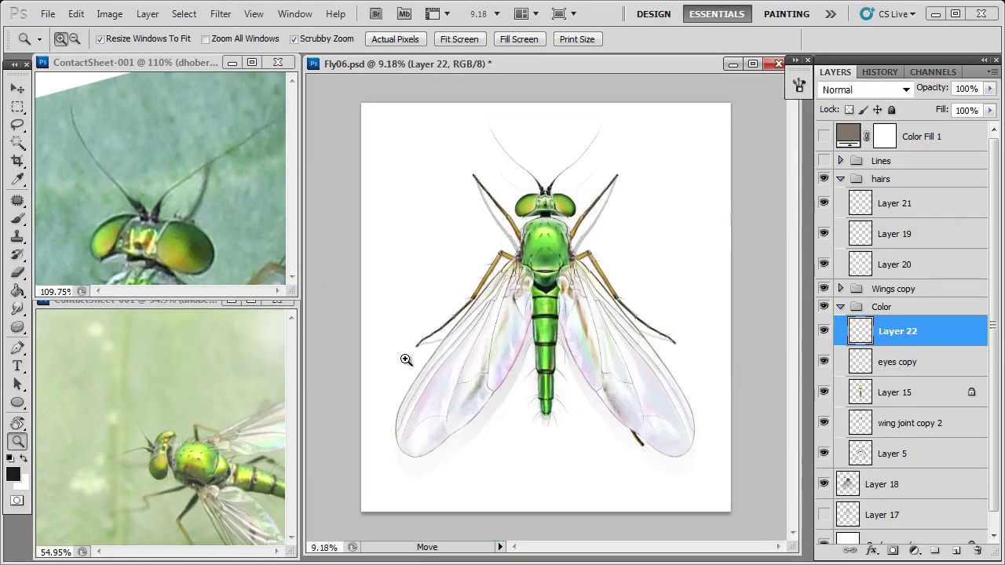
Step: Rework the cast shadow beside the abdomen on Layer 18 within a lassoed area, using the 257 px brush and eraser
ctrl+click(388, 354)
key(l)
mouse_move(527, 338)
mouse_down()
mouse_move(595, 419)
mouse_move(518, 444)
mouse_up()
key(e)
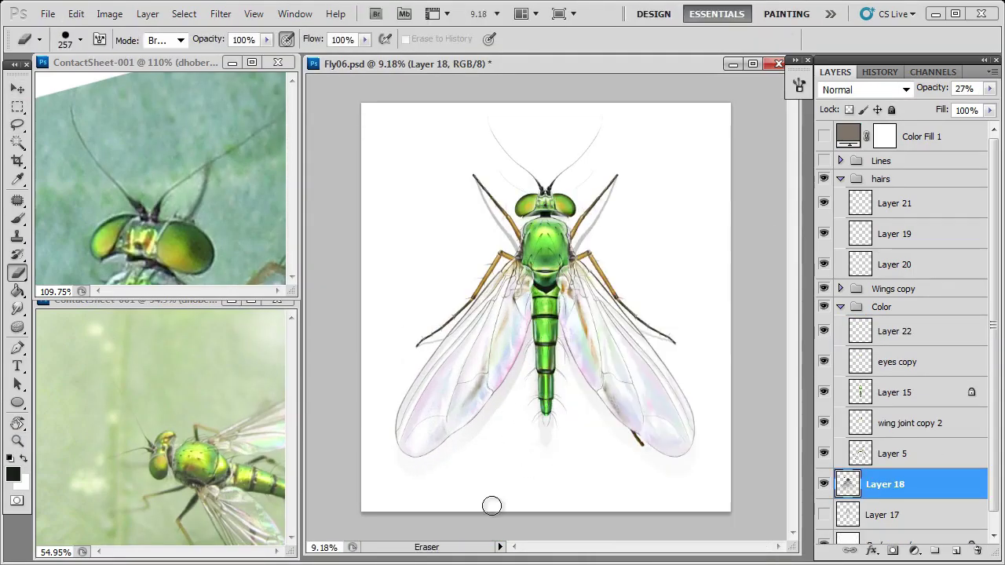
key(b)
Step: Duplicate the Layer 18 shadow at 100% opacity, erase it with the 1399 px eraser and hide the copy
key(ctrl+j)
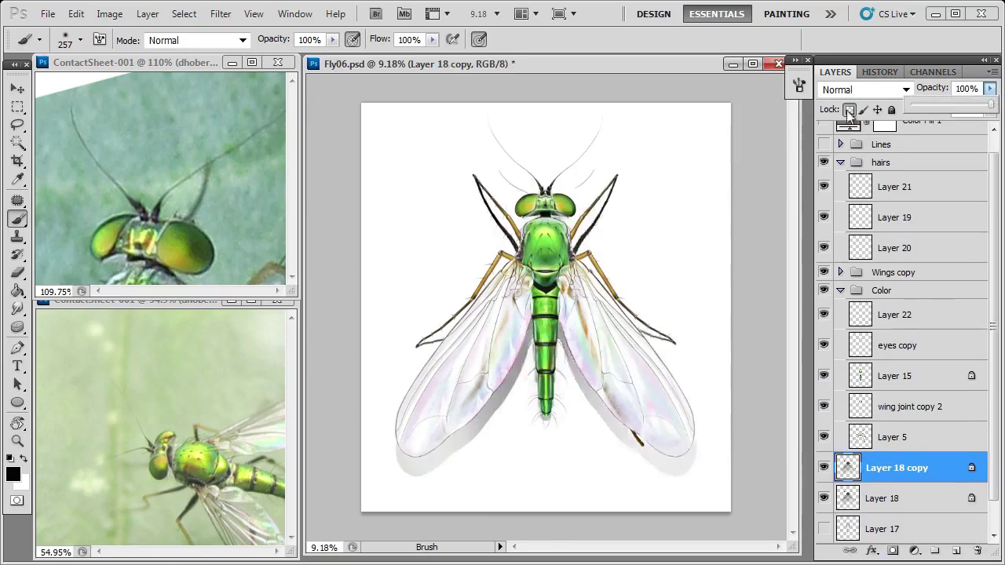
key(e)
click(824, 468)
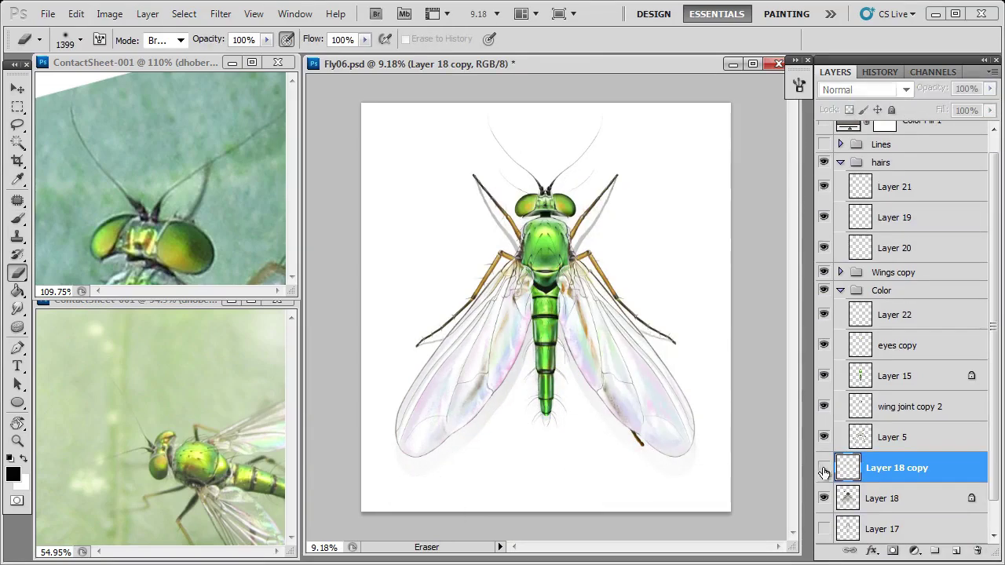
Step: Add a new layer directly above Layer 18 and set up a white 66 px brush
key(b)
key(alt+bracketleft)
key(alt+bracketright)
key(alt+bracketleft)
key(alt+bracketleft)
key(ctrl+shift+alt+n)
right_click(519, 263)
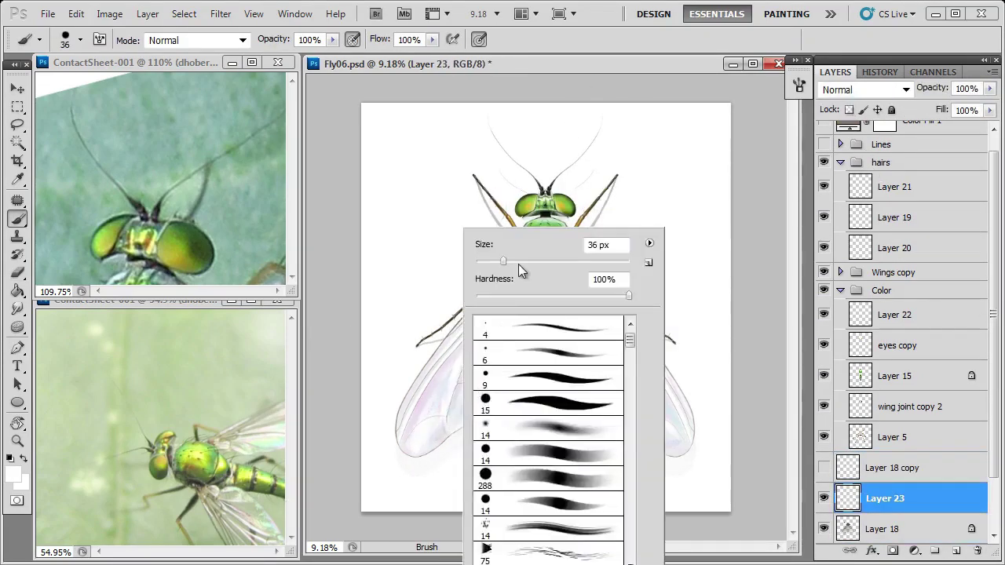
key(bracketright)
key(bracketright)
key(bracketright)
key(Return)
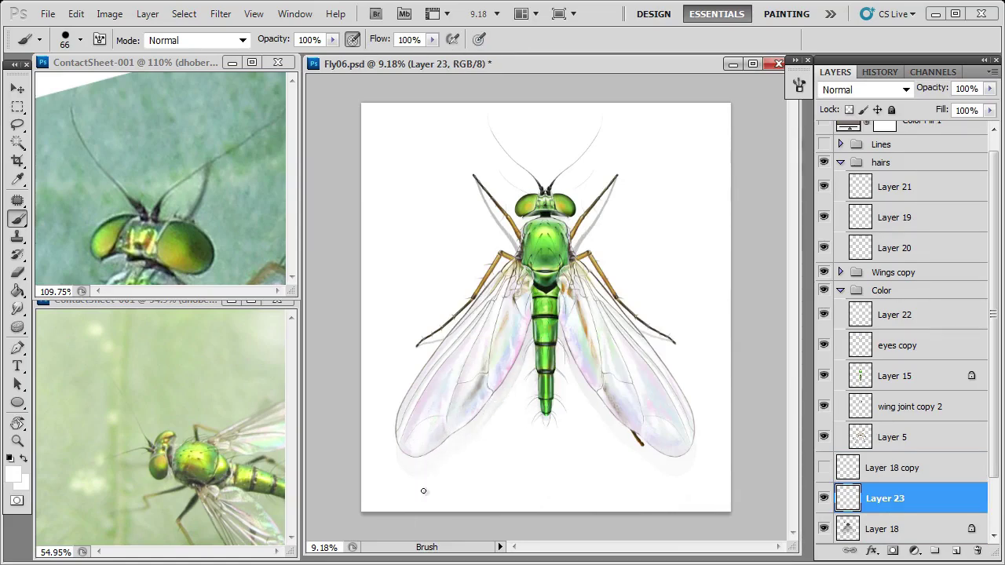
Step: Get ready to retouch the wing shadow on Layer 23 by setting the eraser size to 40 px
scroll(903, 353, down, 2)
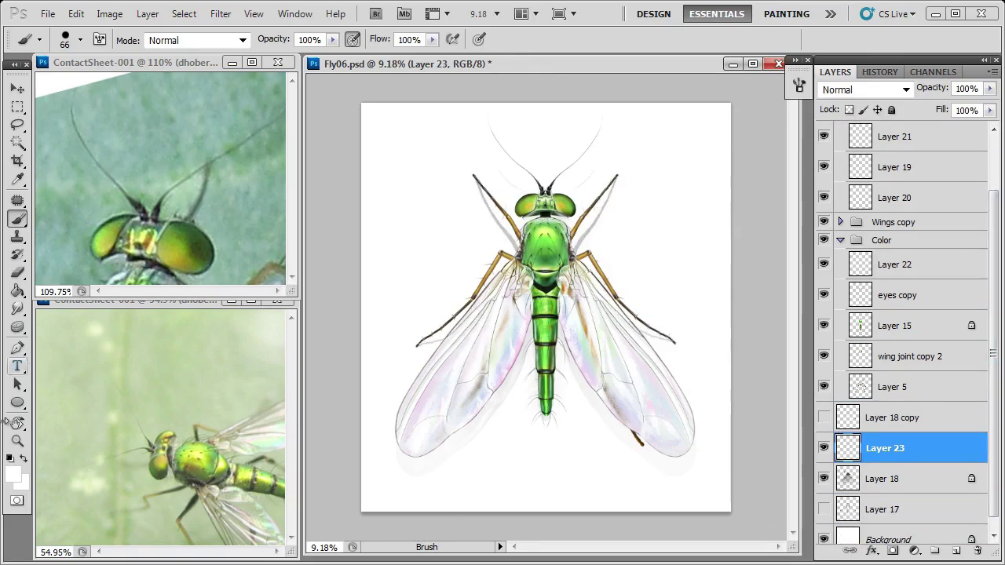
key(ctrl+space)
drag(463, 349, 478, 348)
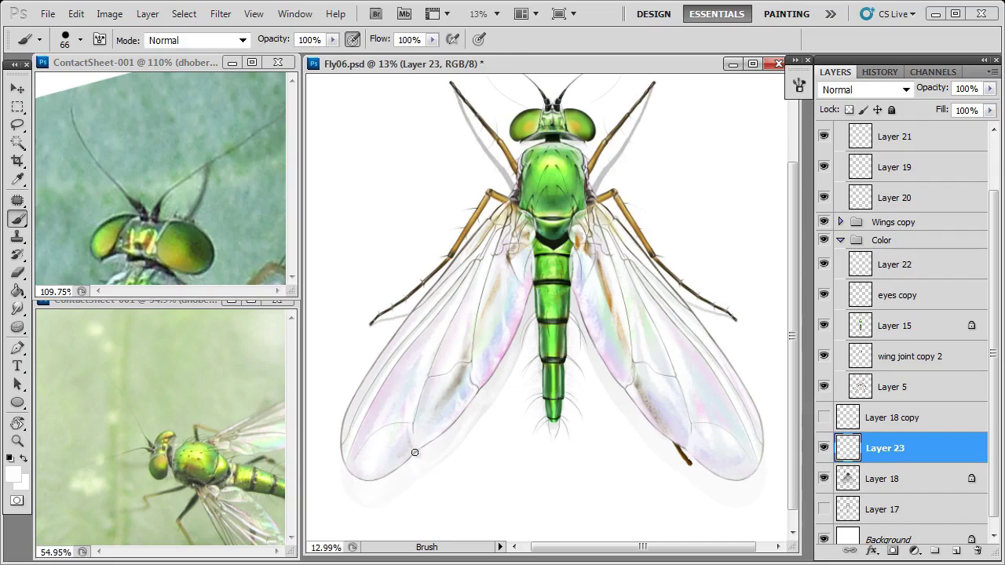
key(e)
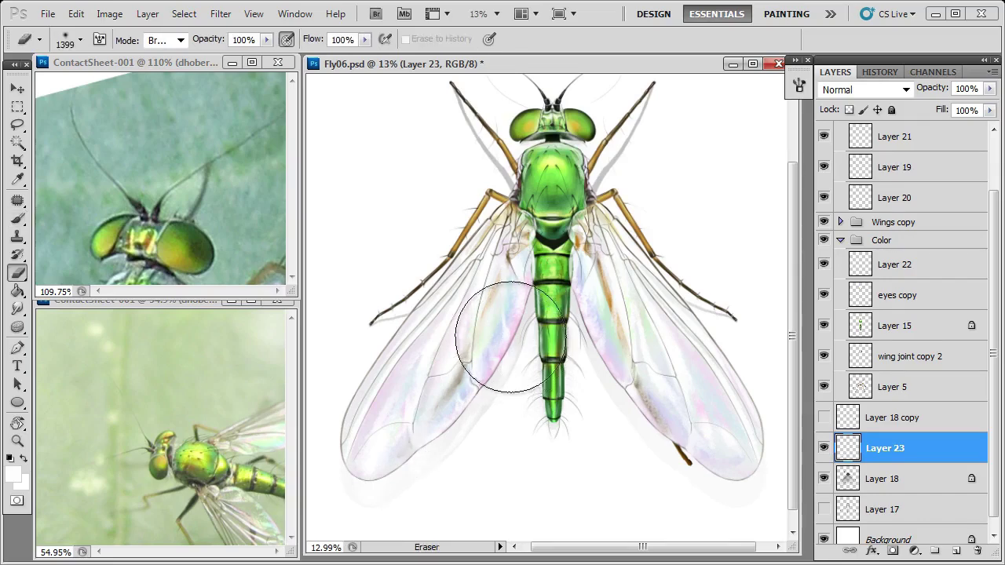
right_click(534, 267)
text(40)
key(Return)
Step: Paint white over the cast shadow around the wings on Layer 23 with a 45 px brush
key(b)
right_click(512, 356)
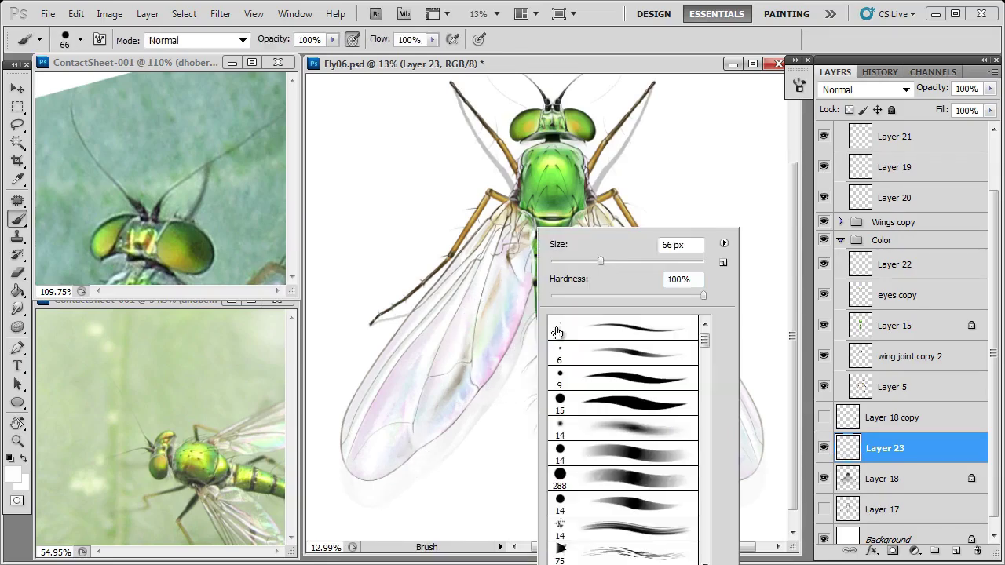
text(24)
key(Return)
right_click(569, 275)
text(45)
key(Return)
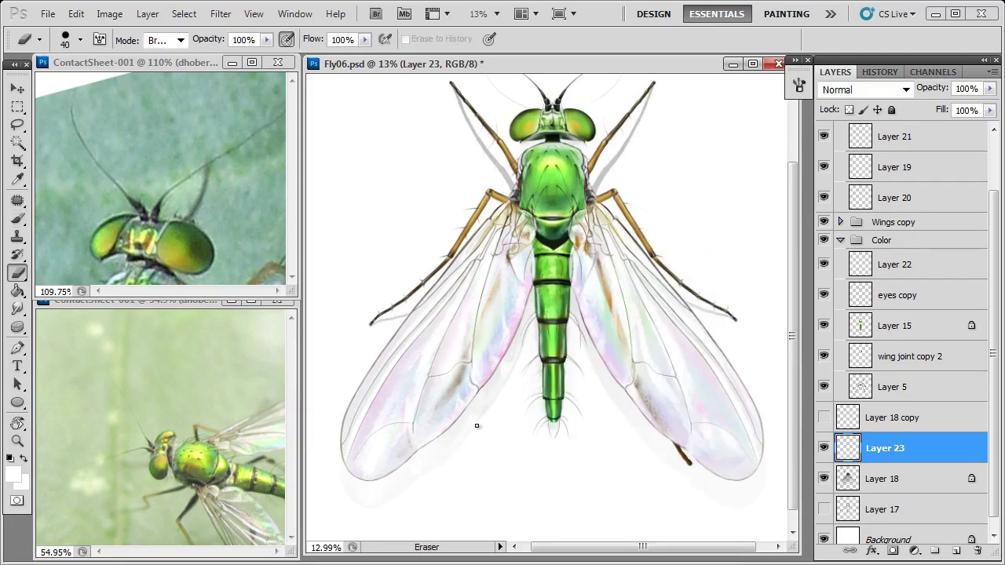
key(e)
key(b)
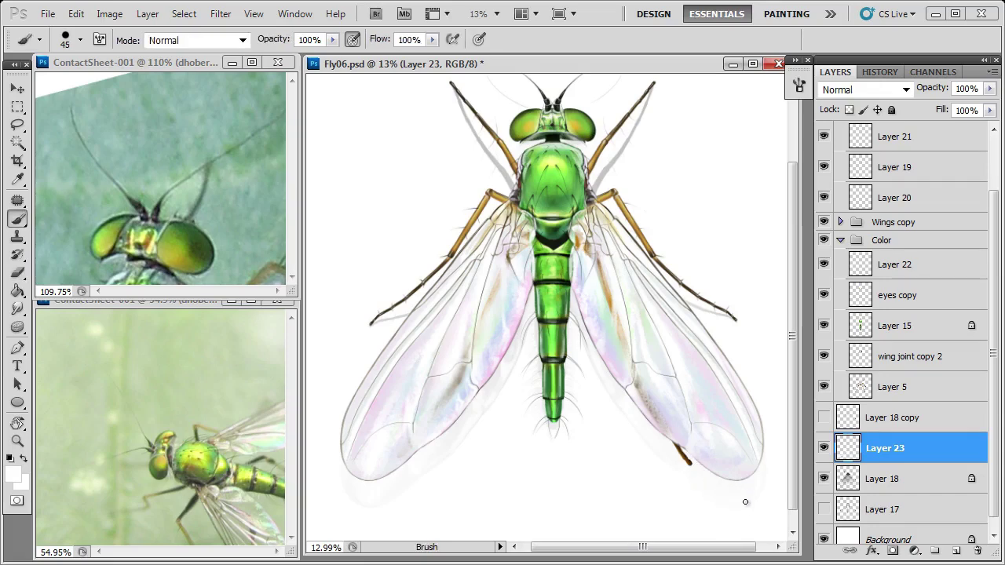
key(z)
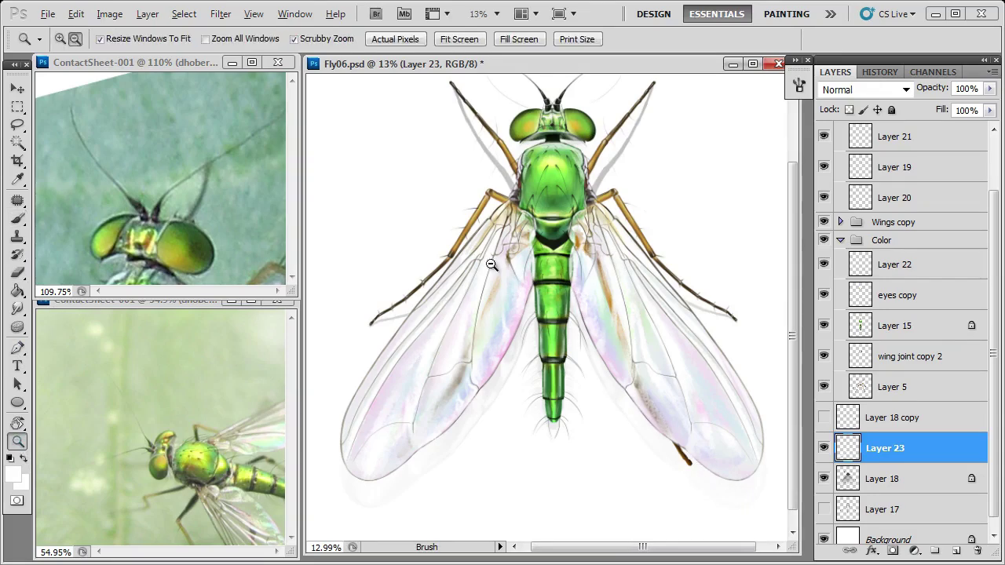
drag(489, 263, 416, 352)
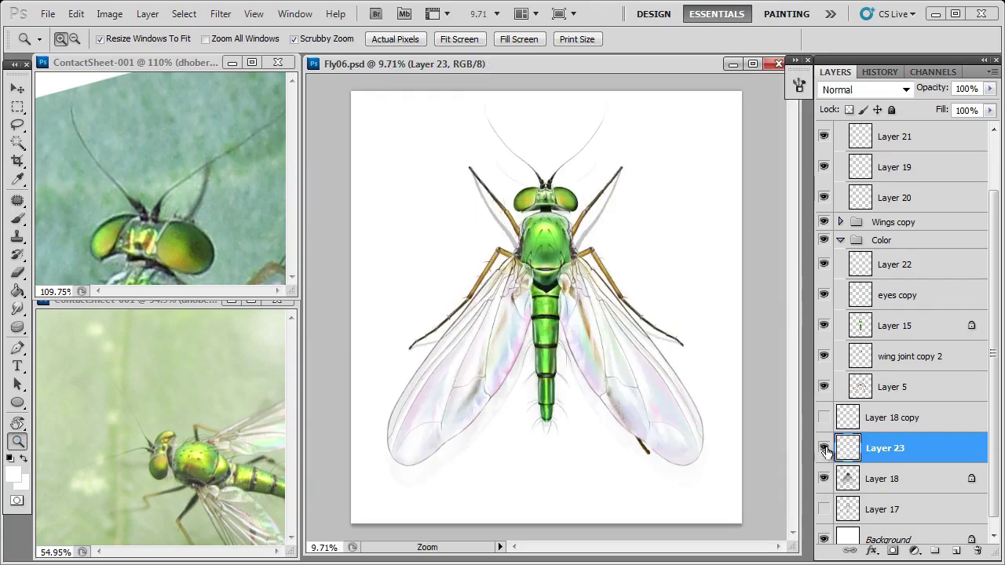
Step: Merge Layer 23 with the Layer 18 shadow and tint the shadow light blue with the brush
key(ctrl+e)
key(b)
right_click(638, 227)
key(Return)
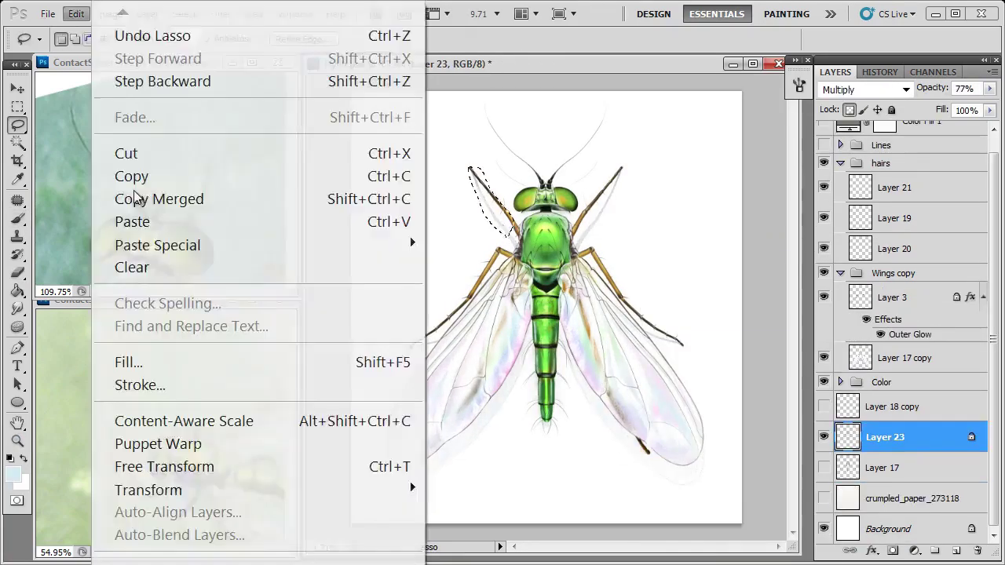
Step: Rework the front legs' shadows on Layer 23 using the lasso, and add a new layer directly below Layer 5
click(157, 29)
key(l)
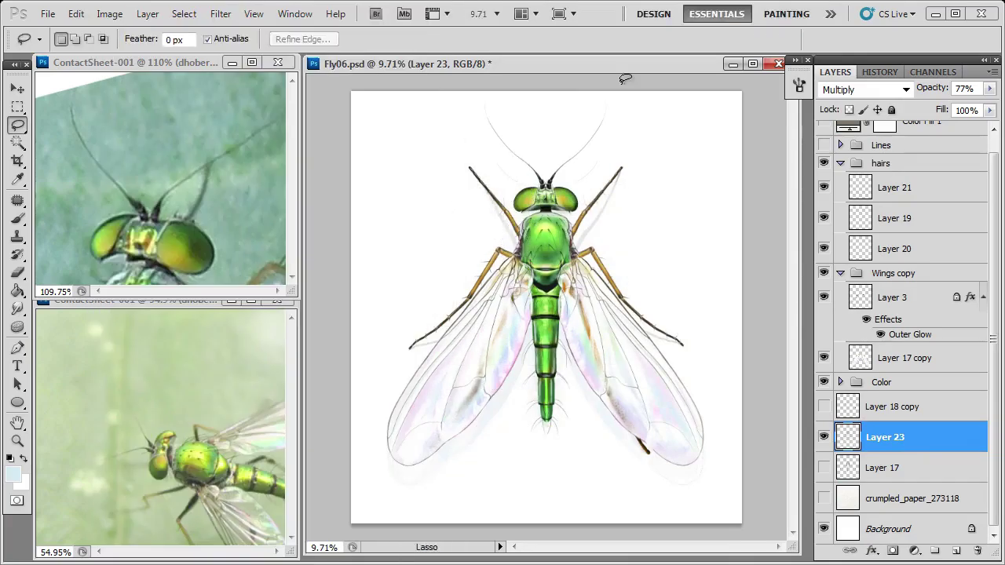
key(e)
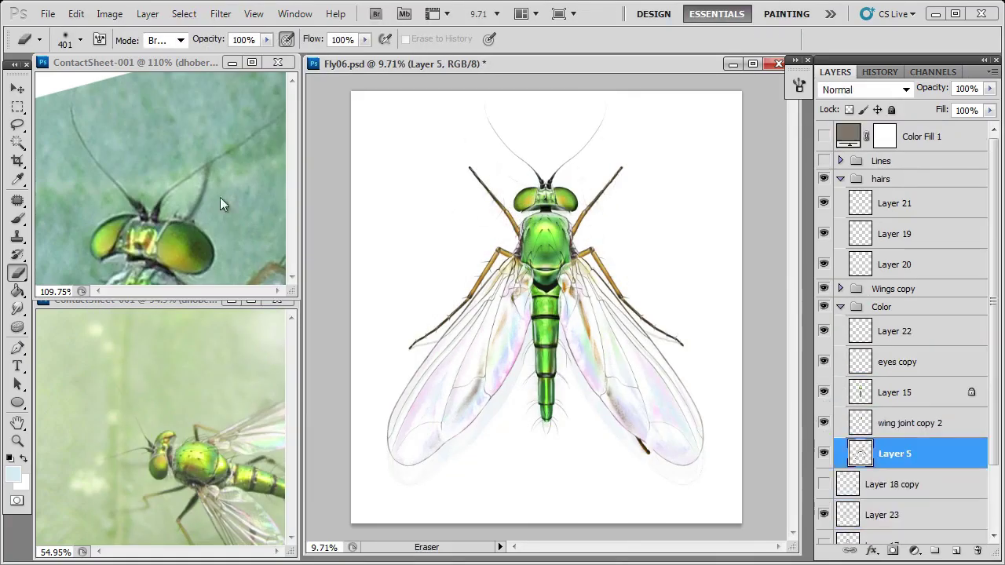
key(b)
key(v)
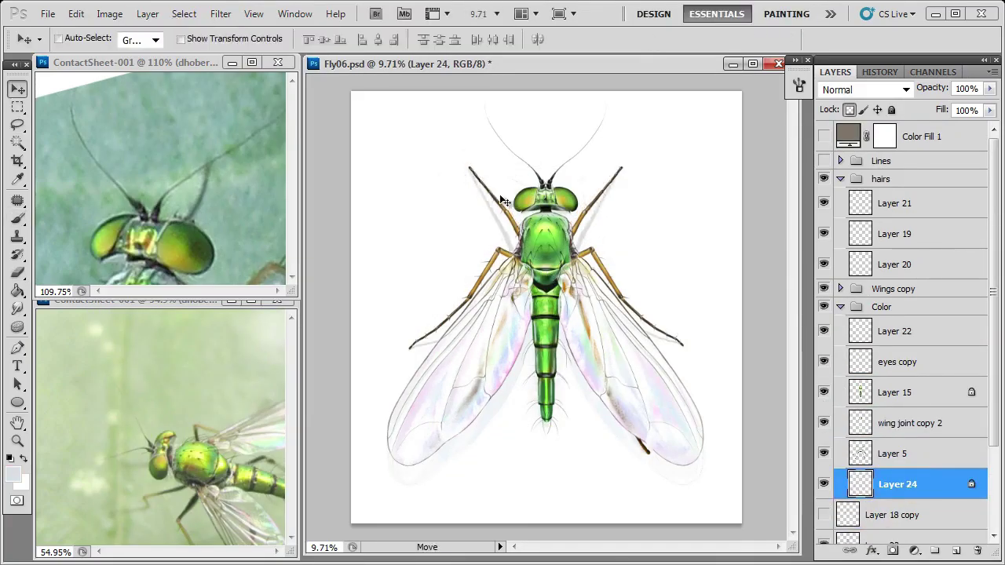
key(ctrl+t)
key(Escape)
Step: Mirror a copy of the right hind leg's tip onto the left wing's edge and sample the original's colour on Layer 17 copy
click(892, 453)
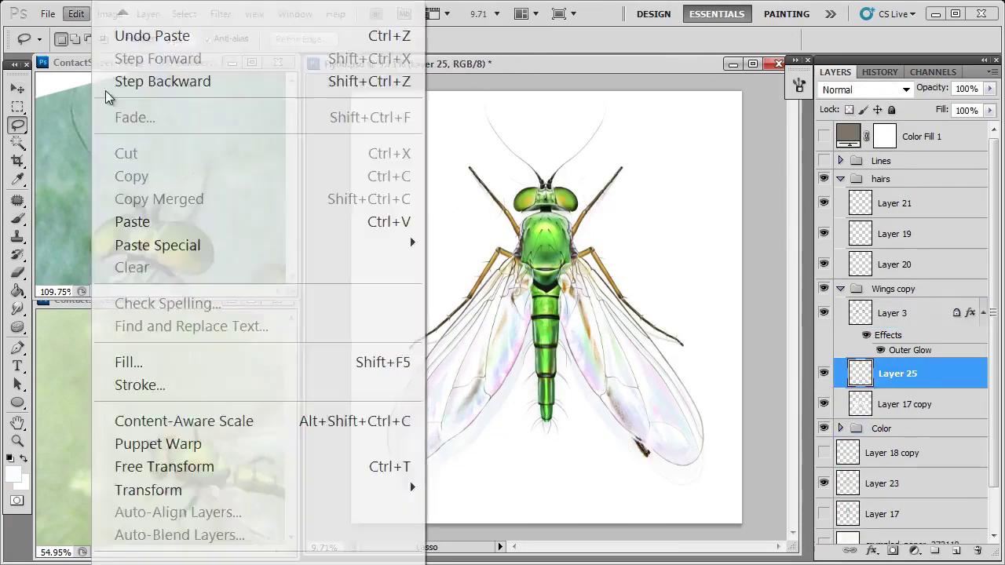
key(b)
key(alt+bracketleft)
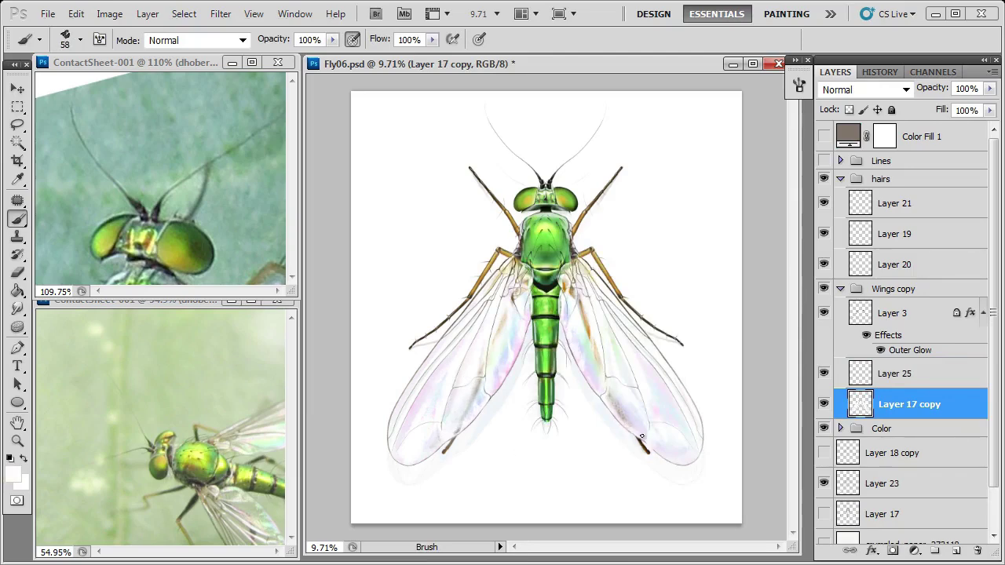
alt+click(641, 436)
key(bracketleft)
key(bracketleft)
key(bracketleft)
key(bracketleft)
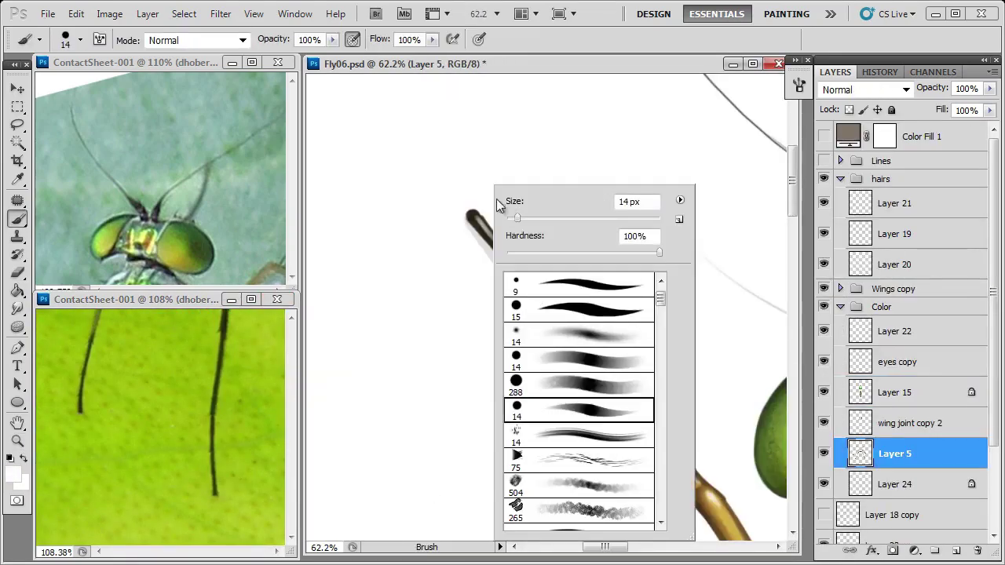
Step: Paint small dark claws on the left front leg's tip on Layer 5 with a 6 px brush
key(bracketleft)
key(bracketleft)
key(bracketleft)
key(bracketleft)
key(Return)
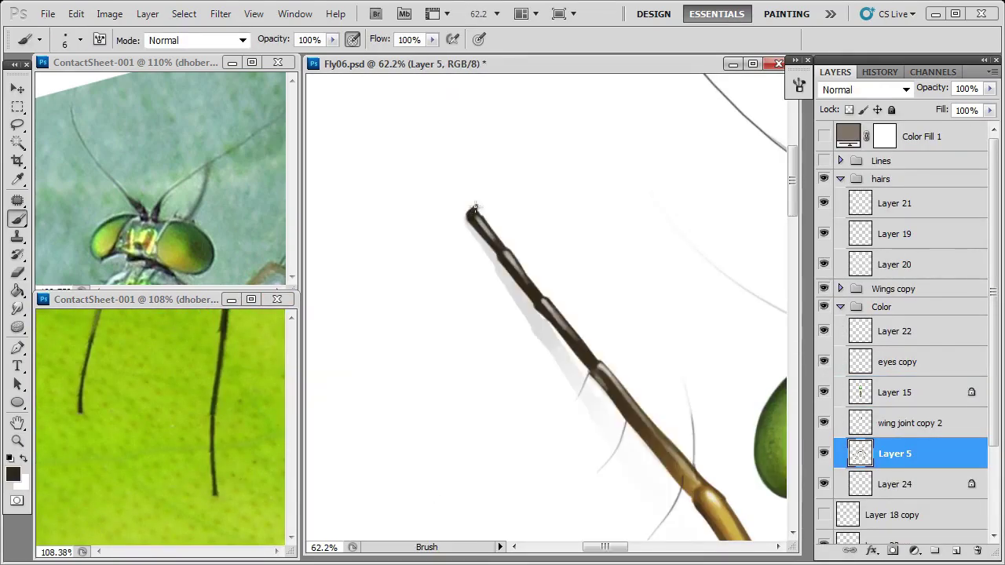
right_click(471, 205)
key(Return)
drag(516, 215, 388, 198)
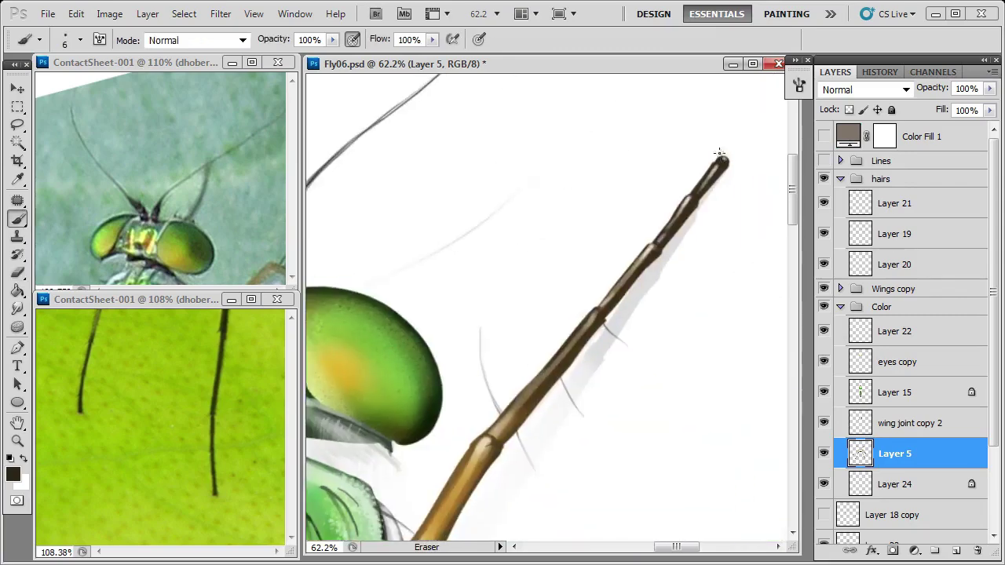
Step: Add matching claws to the tips of the right front leg and left middle leg with the 6 px brush
alt+click(715, 161)
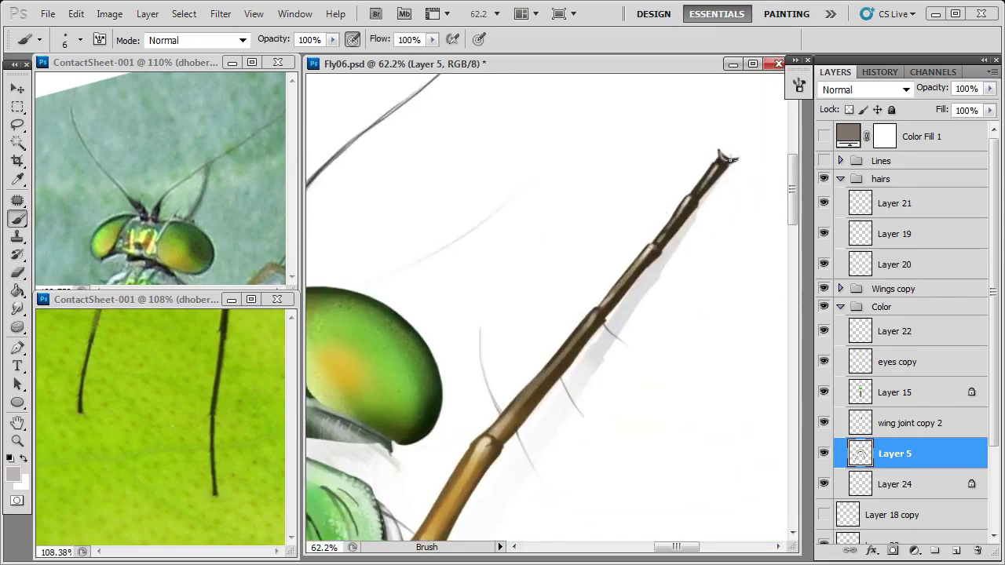
key(ctrl+shift+h)
key(ctrl+shift+h)
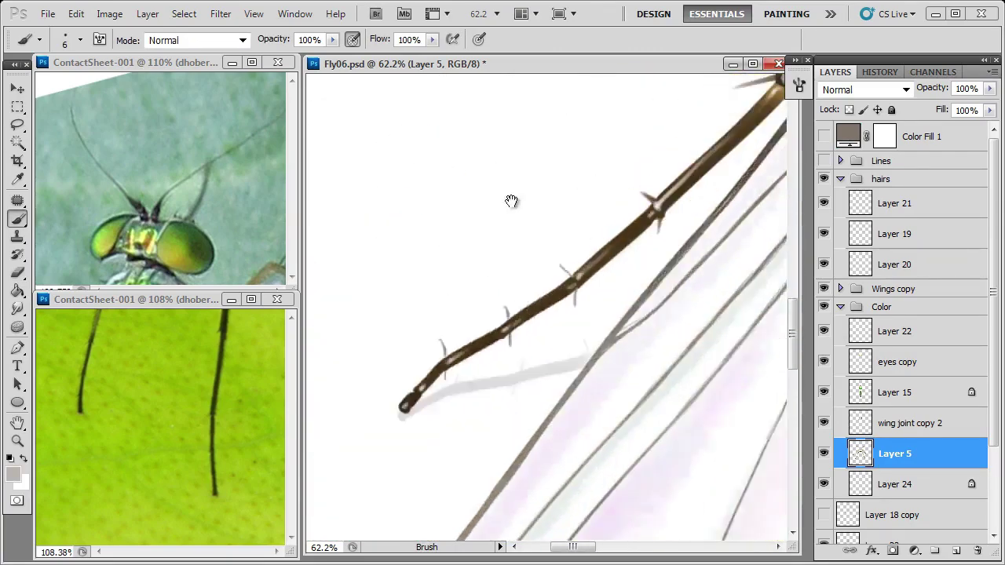
alt+click(496, 322)
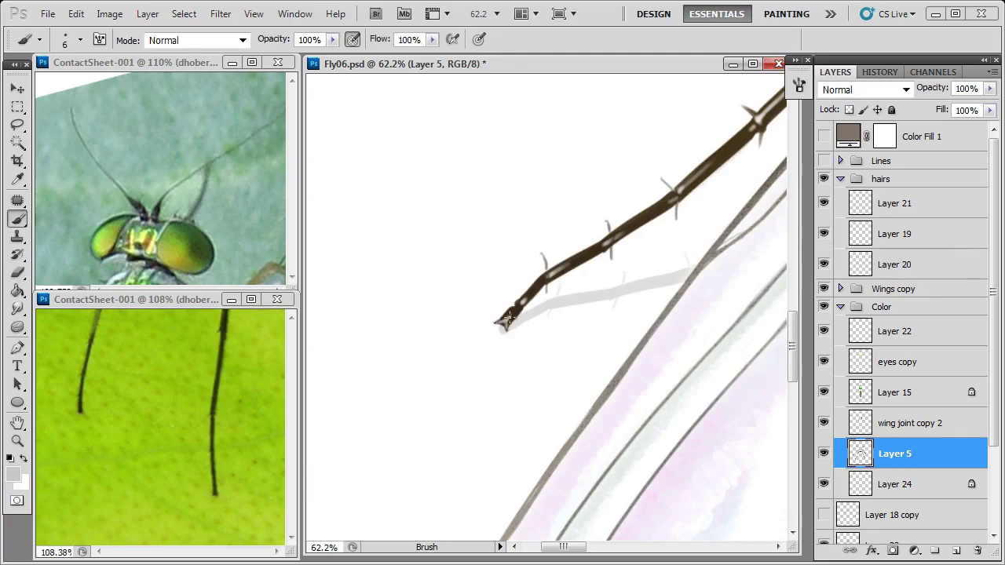
key(ctrl+shift+h)
Step: Shape the right hind leg's tip on Layer 17 copy with dark segment edges and two claws
key(e)
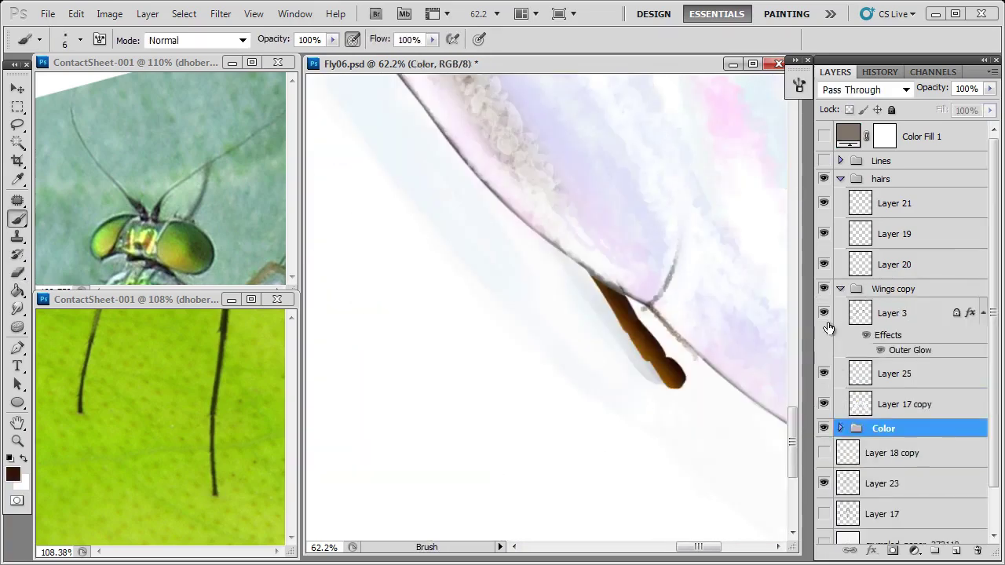
click(903, 404)
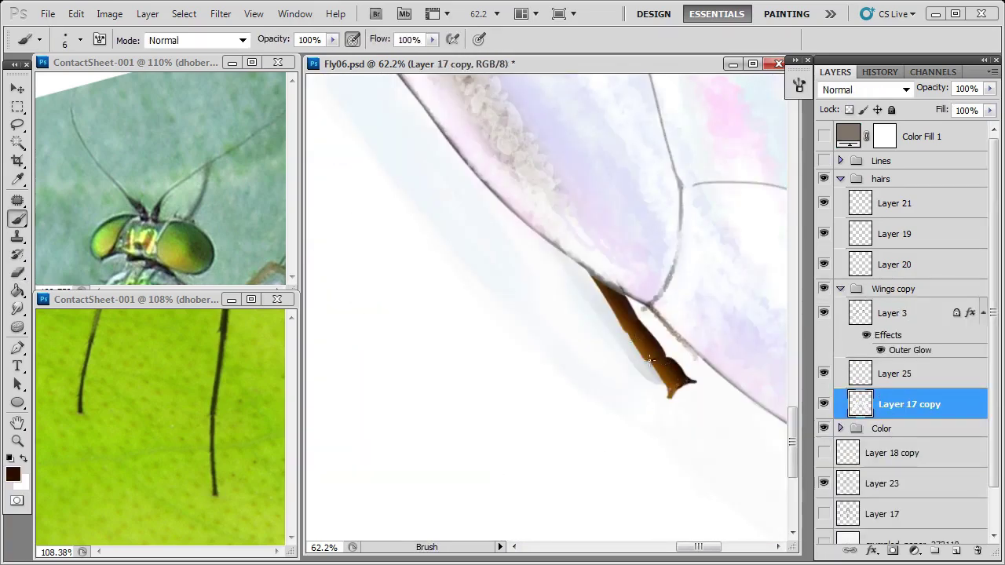
drag(625, 324, 680, 386)
right_click(712, 236)
key(Return)
key(ctrl+shift+h)
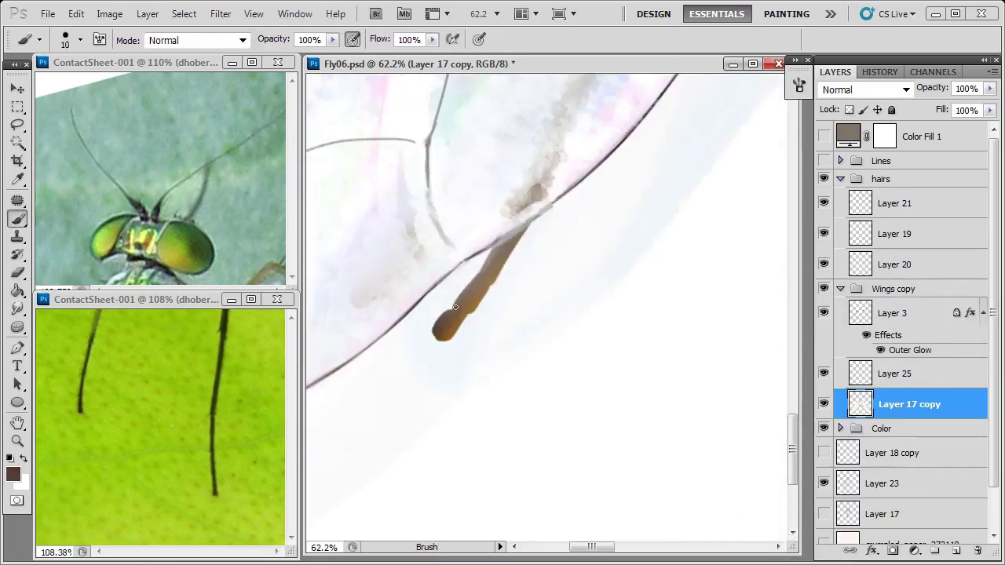
Step: Paint segments, highlights and claws on the left hind leg's tip, and merge Layer 25 with Layer 17 copy
key(bracketleft)
alt+click(717, 306)
key(alt+bracketright)
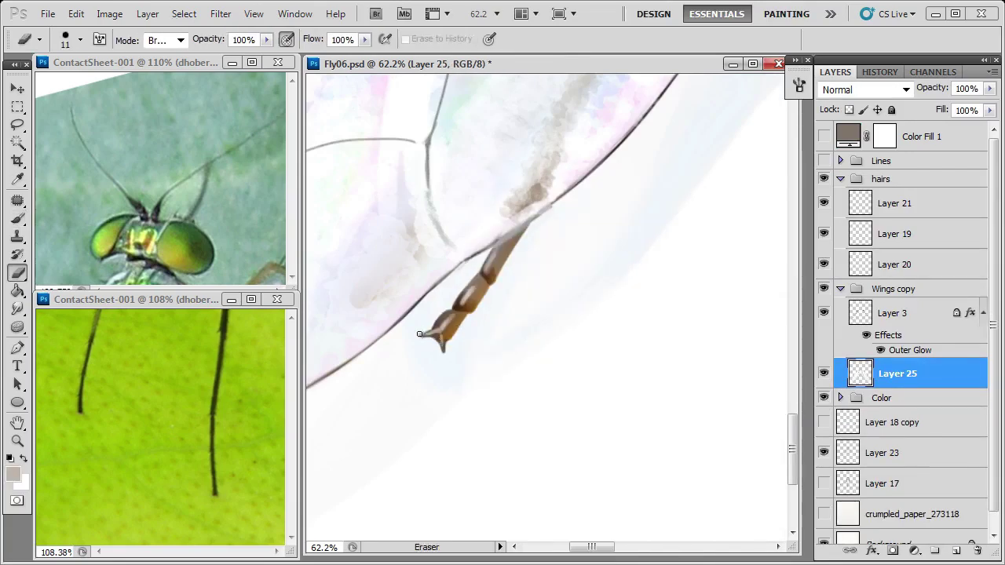
right_click(549, 228)
key(Return)
alt+click(488, 338)
Step: Brush white over the transparency-locked hairs on Layer 19 with a large soft brush at 0% hardness
scroll(488, 338, down, 5)
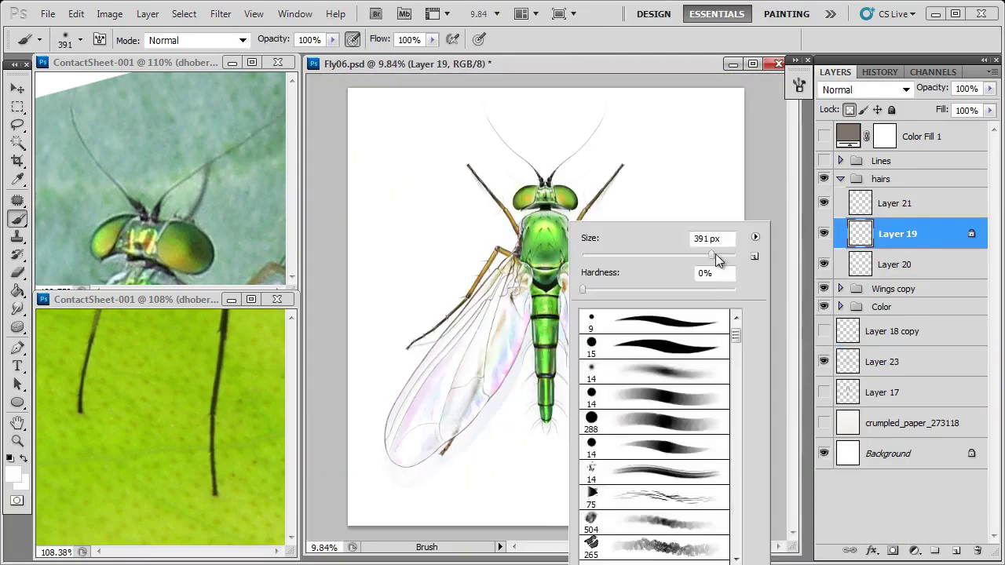
drag(714, 254, 738, 253)
key(Return)
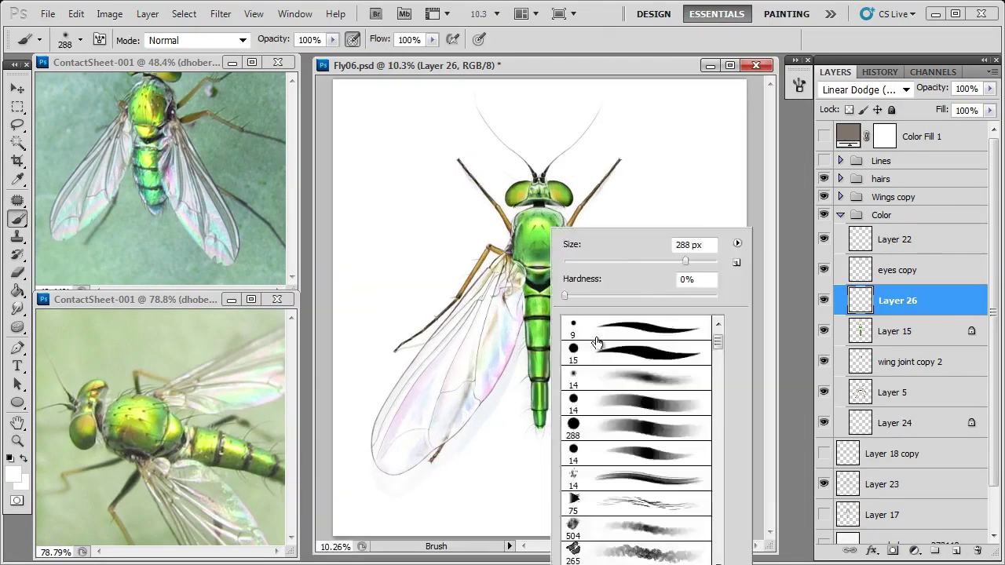
Step: Paint pale yellow body highlights on a Linear Dodge layer above Layer 15 using a 56 px brush, and refine them with a 43 px eraser
key(Return)
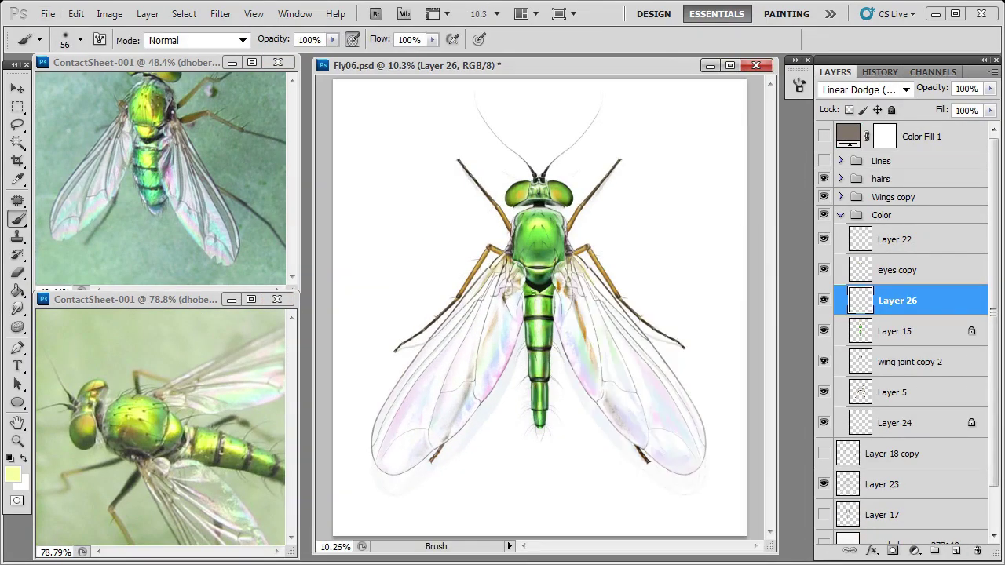
key(e)
right_click(538, 290)
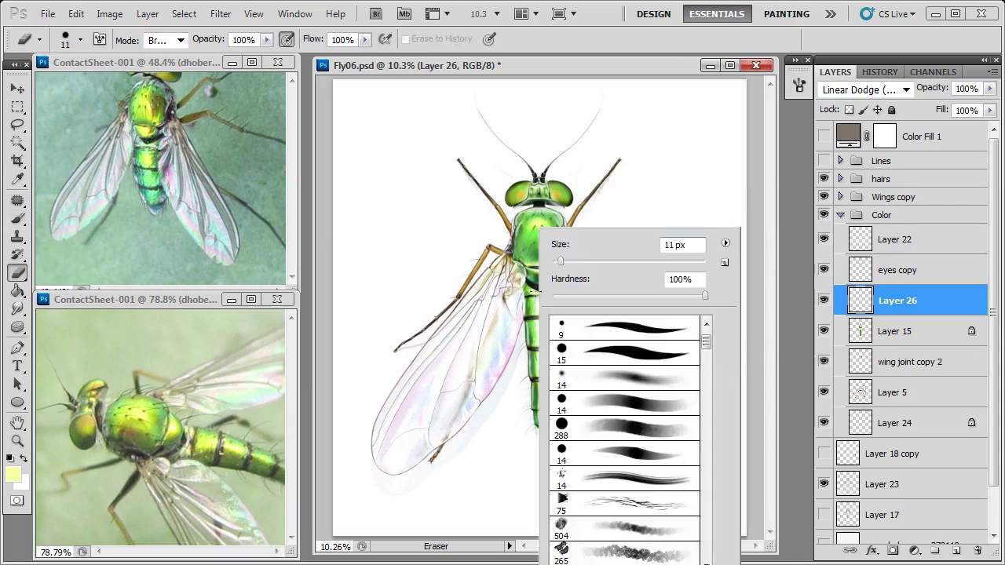
key(Return)
right_click(559, 325)
drag(597, 261, 602, 261)
key(Return)
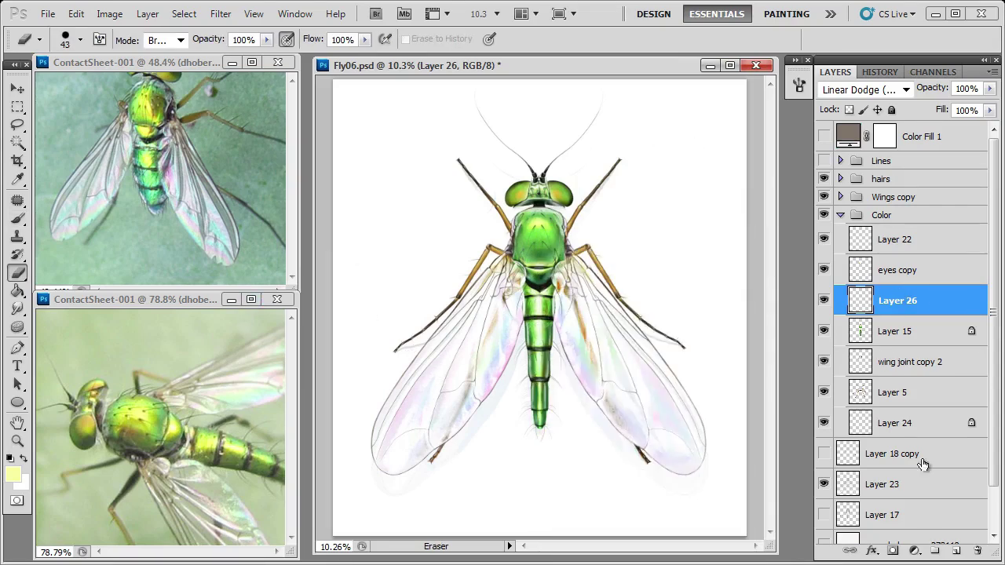
Step: Put Layer 26 in a group set to Linear Dodge and select the layer inside it
key(ctrl+g)
click(864, 89)
click(919, 324)
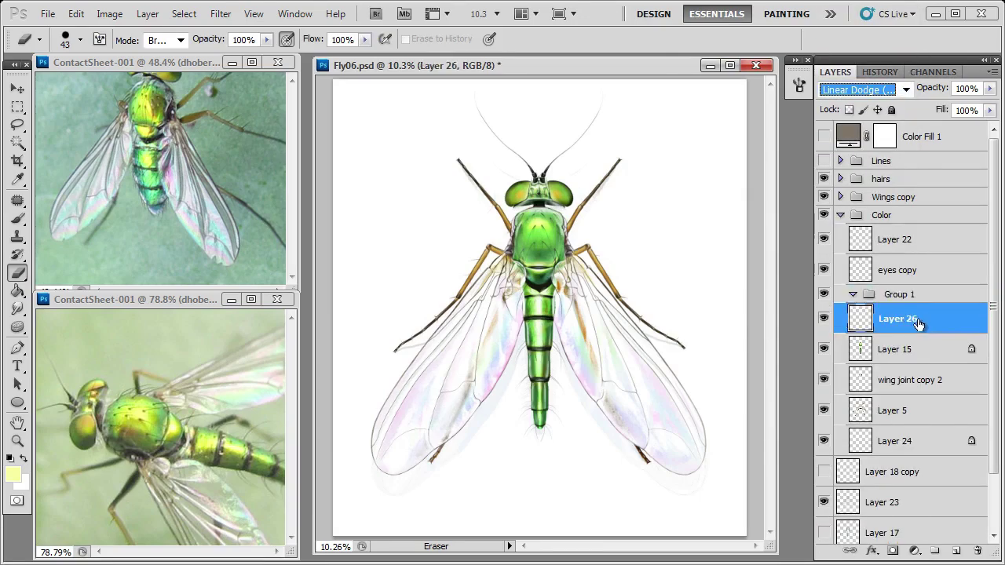
Step: Add a Color Overlay effect to Layer 26 with a muted olive colour
double_click(919, 320)
click(52, 327)
click(321, 182)
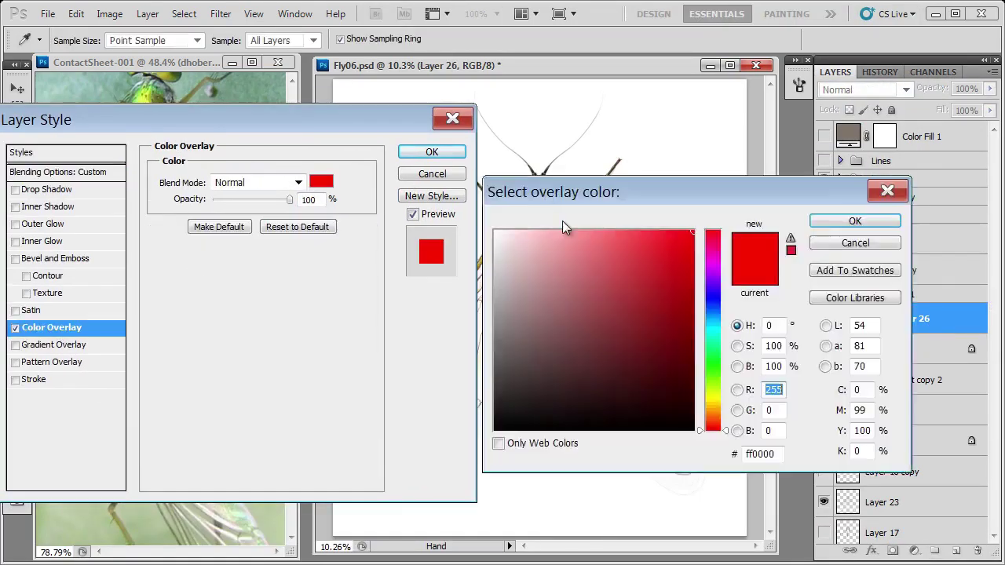
drag(562, 191, 706, 298)
click(857, 503)
mouse_move(727, 386)
mouse_down()
mouse_move(667, 448)
mouse_move(697, 447)
mouse_up()
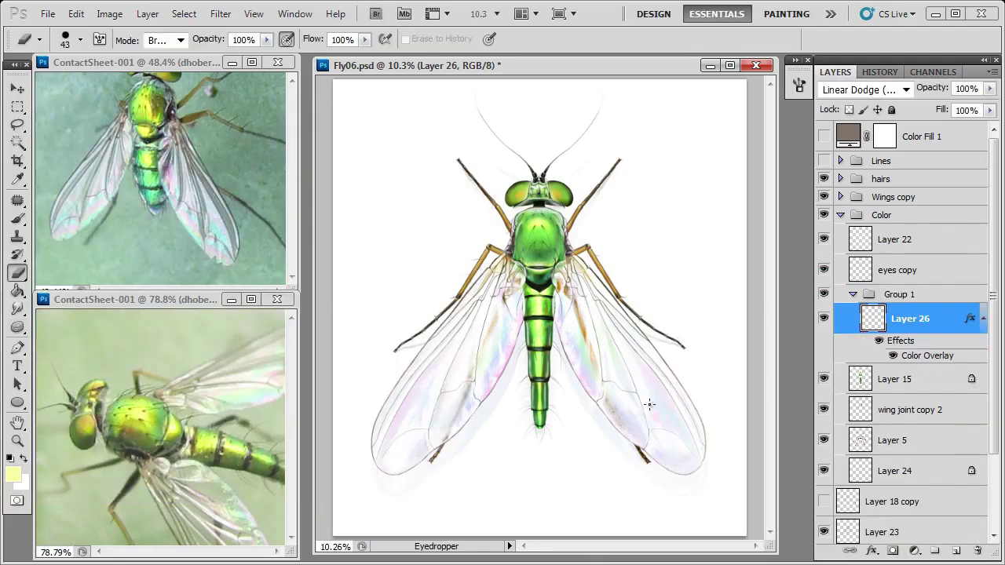
Step: Change Group 1's blend mode and pick a new Color Overlay colour for Layer 26
click(885, 297)
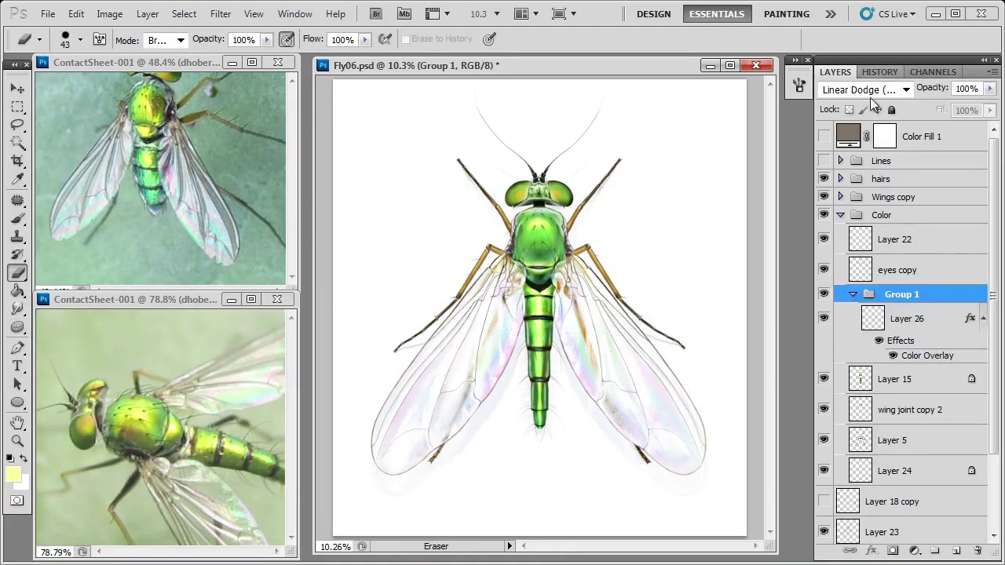
click(864, 90)
click(853, 197)
double_click(852, 324)
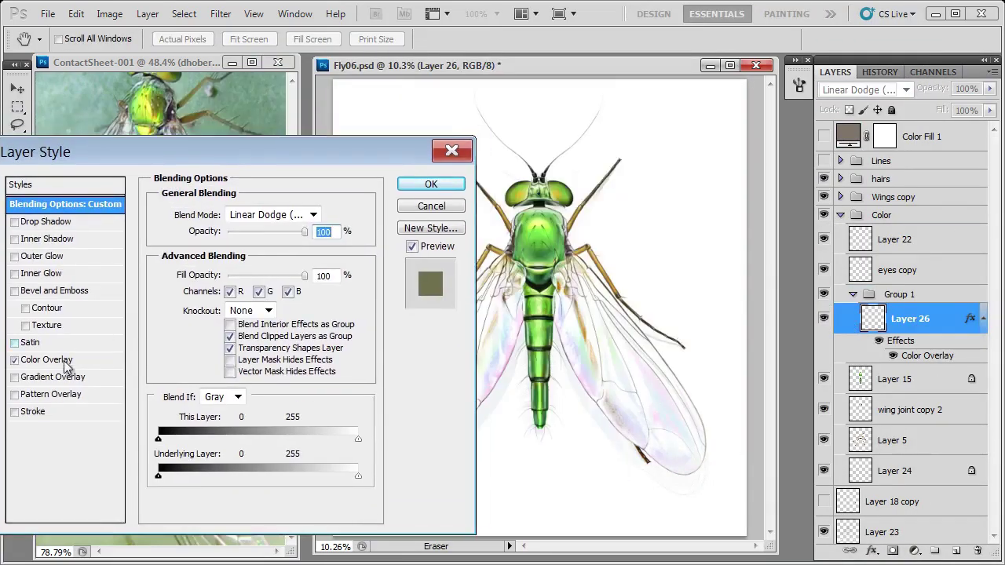
click(51, 360)
click(321, 213)
mouse_move(746, 375)
mouse_down()
mouse_move(751, 354)
mouse_move(730, 350)
mouse_up()
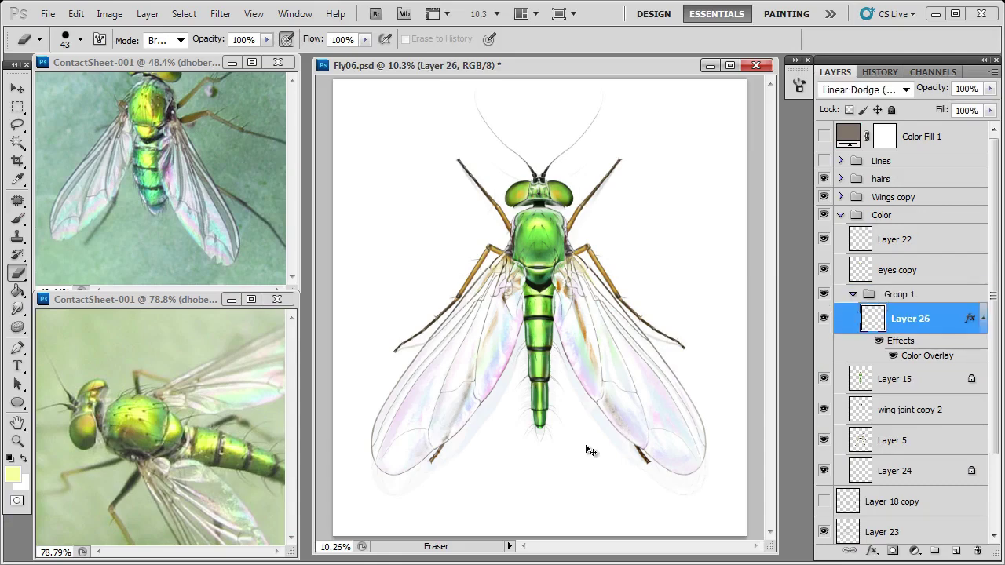
Step: Set the eraser to 156 px for the body highlights on Layer 26 and select Layer 15 beneath them
right_click(600, 295)
double_click(690, 245)
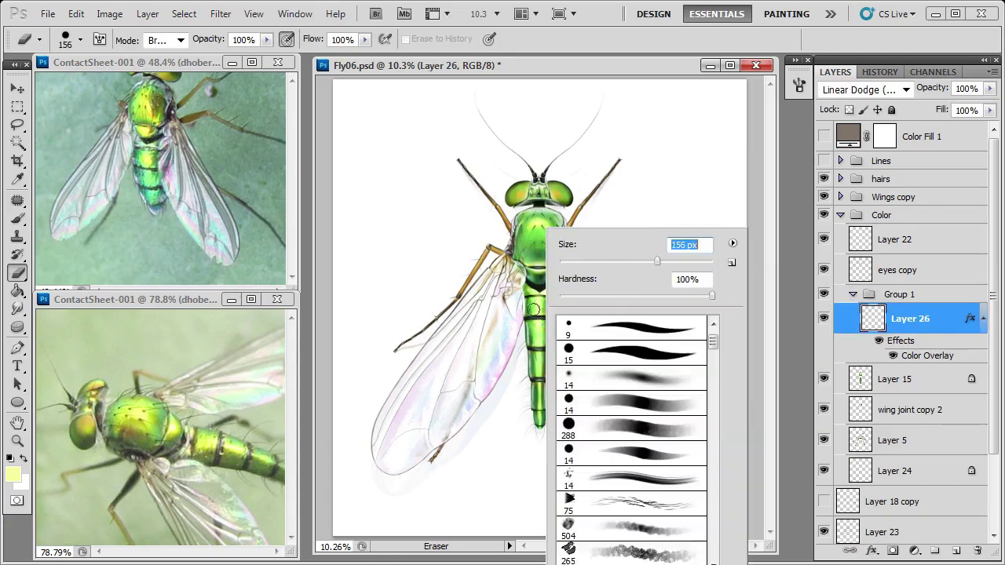
text(156)
key(Return)
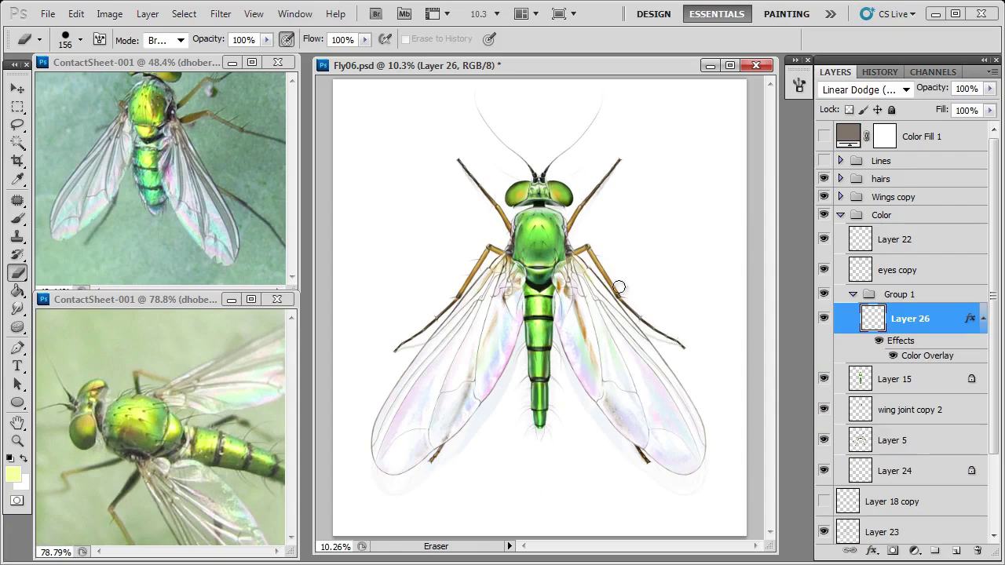
key(z)
drag(415, 328, 836, 353)
click(839, 379)
Step: Touch up the fly's green body on Layer 15 with the brush and eraser, switching to a 24 px white brush
key(b)
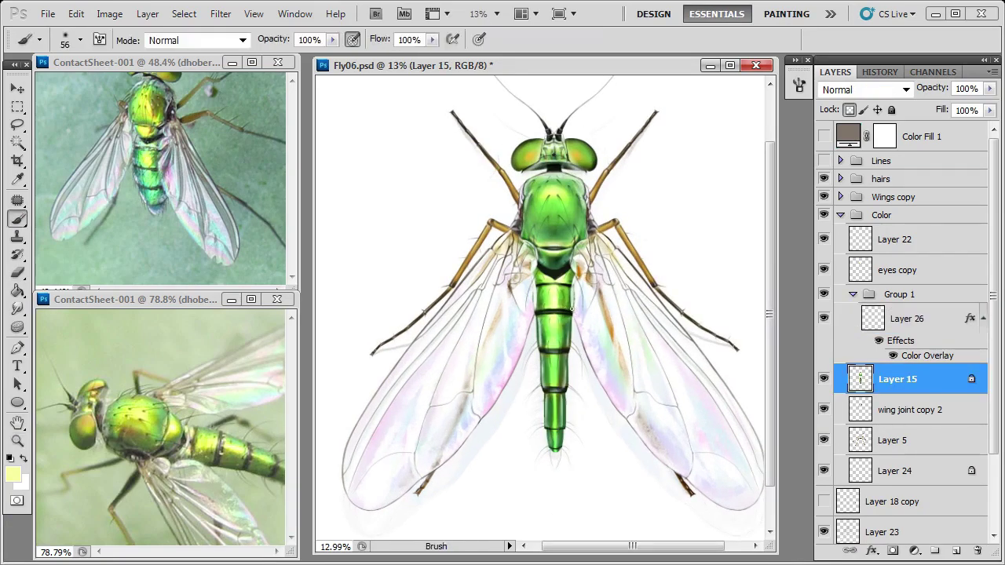
right_click(617, 264)
key(z)
drag(581, 390, 598, 391)
key(b)
right_click(598, 391)
double_click(585, 310)
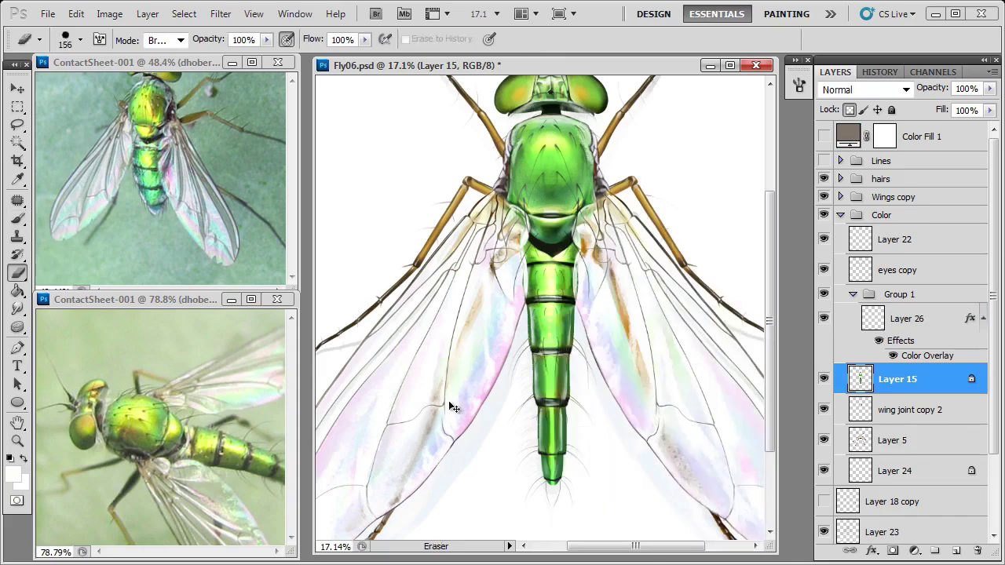
key(z)
drag(449, 409, 338, 370)
key(b)
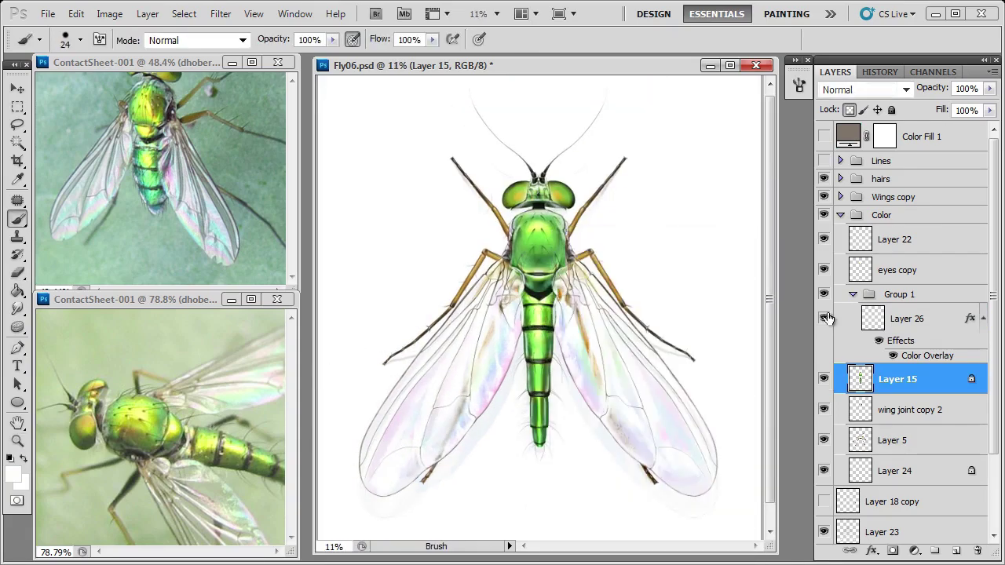
Step: Merge the Layer 26 highlights and Layer 15 into one body layer and tint it using a 422 px orange brush in Hue mode
click(831, 320)
key(ctrl+shift+alt+n)
key(z)
key(b)
alt+click(581, 269)
mouse_move(538, 326)
mouse_down()
mouse_move(559, 326)
mouse_move(521, 317)
mouse_up()
key(e)
key(b)
key(x)
key(z)
Step: Adjust the merged body layer with Hue/Saturation, using hue -13 and saturation +15
click(110, 13)
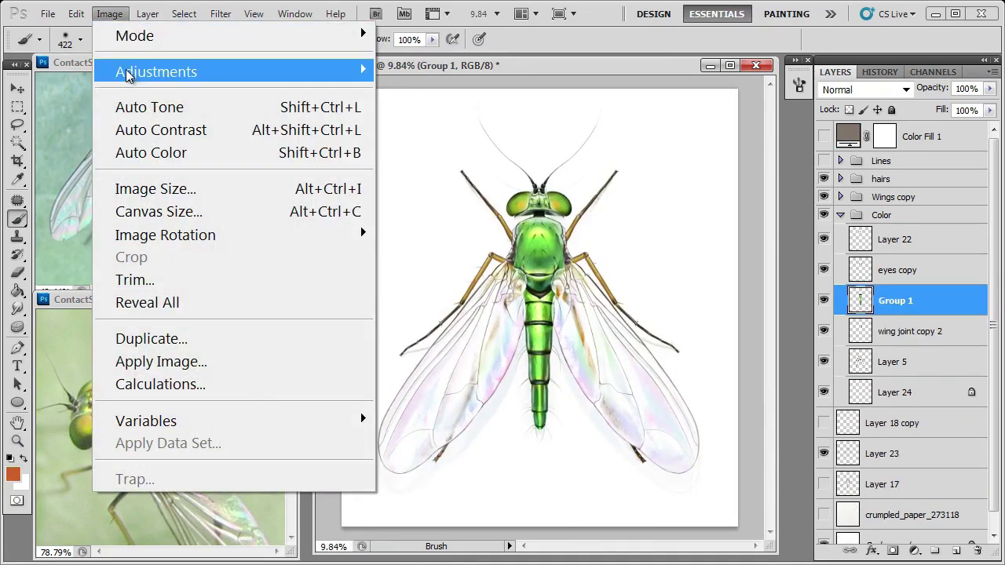
mouse_move(196, 72)
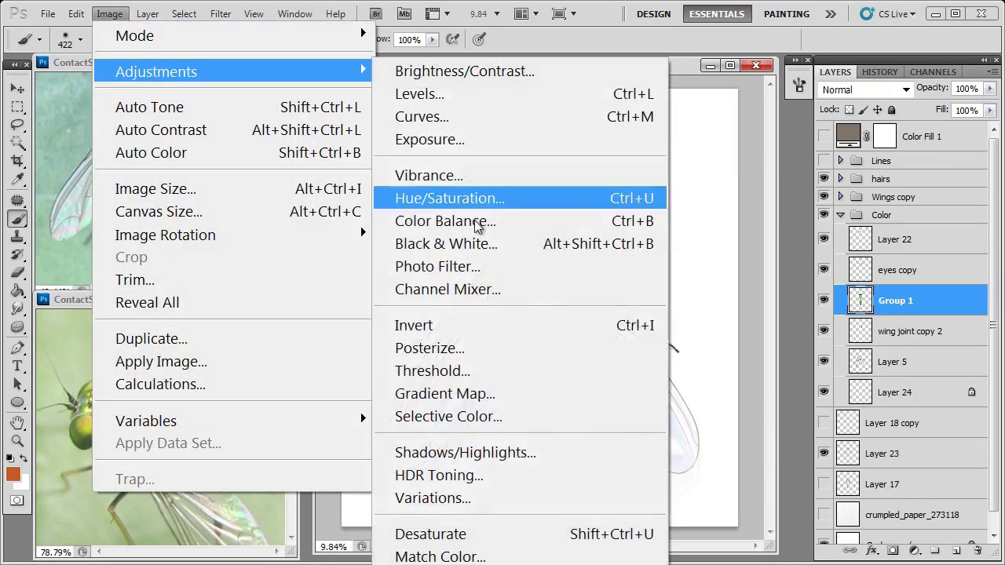
click(509, 198)
drag(157, 243, 169, 247)
drag(163, 199, 147, 202)
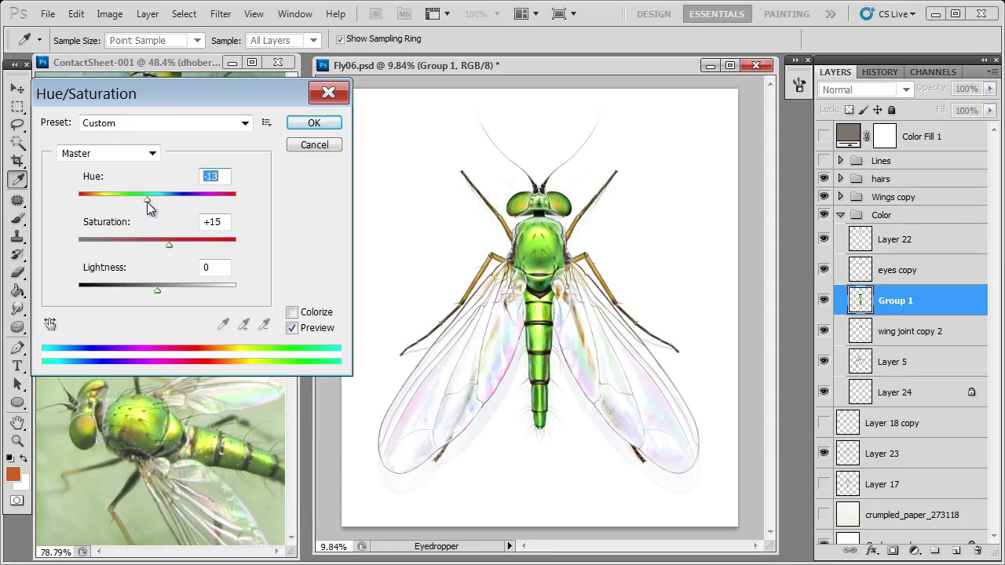
key(Return)
key(b)
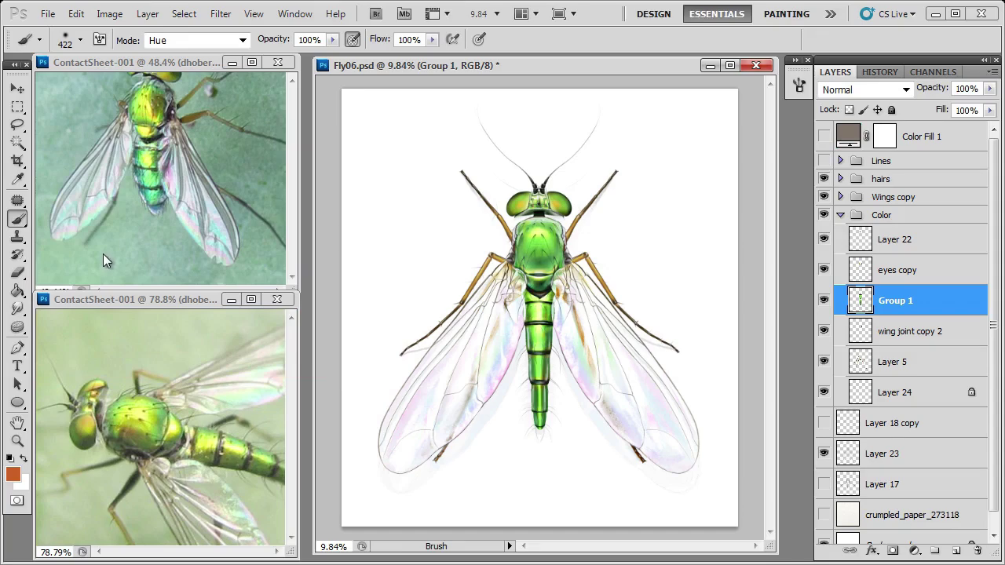
click(110, 14)
mouse_move(157, 72)
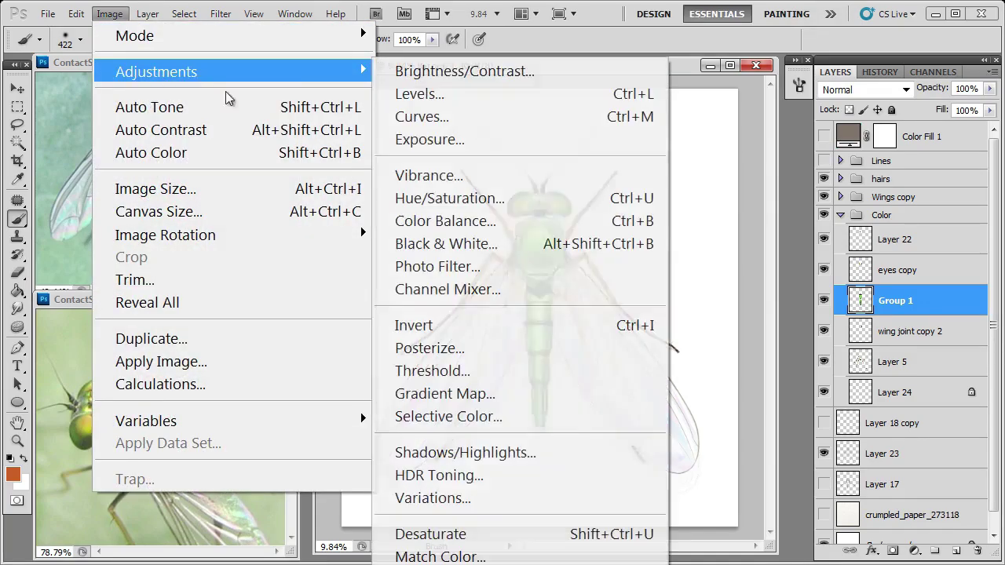
click(440, 562)
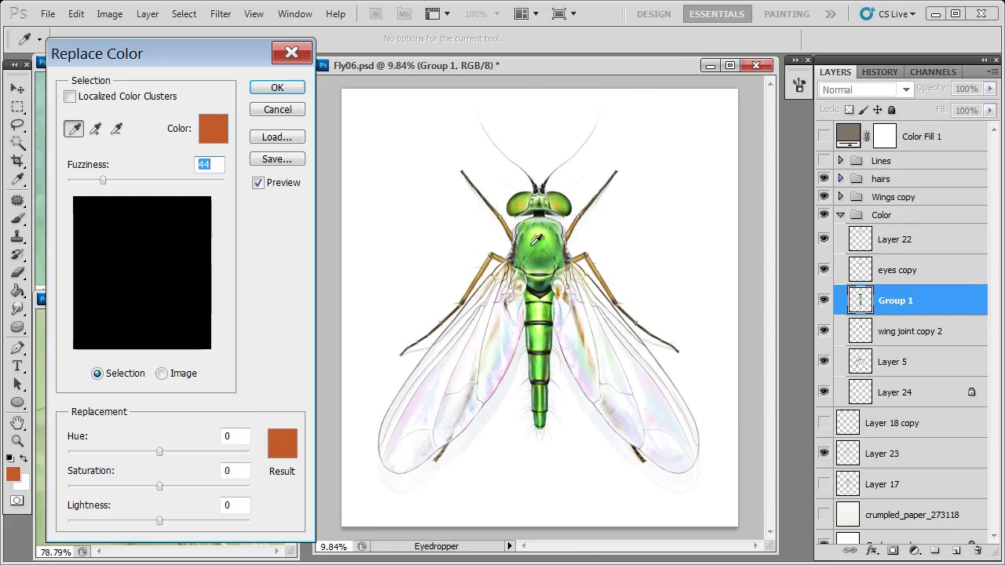
click(536, 240)
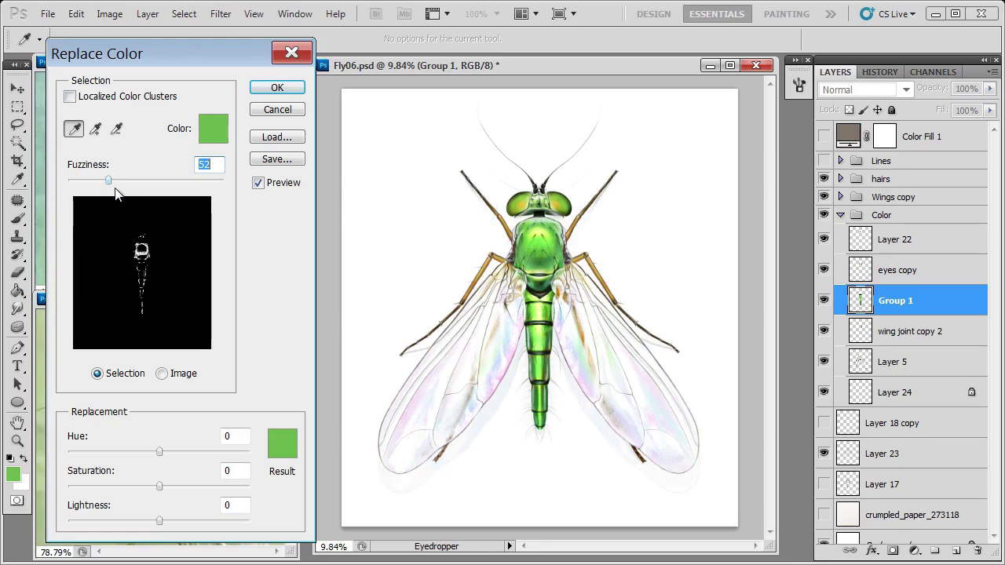
mouse_move(161, 455)
mouse_down()
mouse_move(202, 453)
mouse_move(123, 453)
mouse_move(147, 455)
mouse_up()
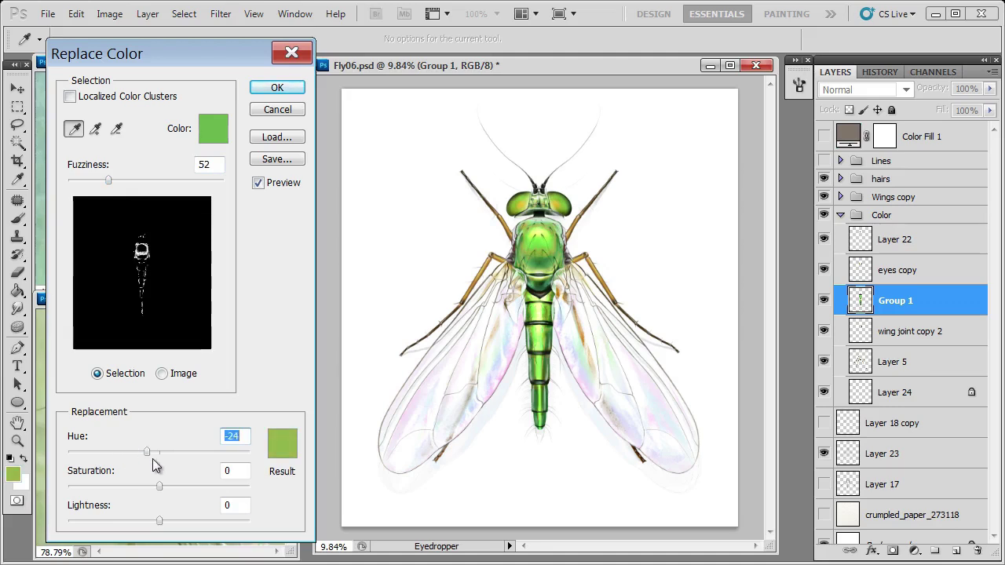
text(0)
key(Tab)
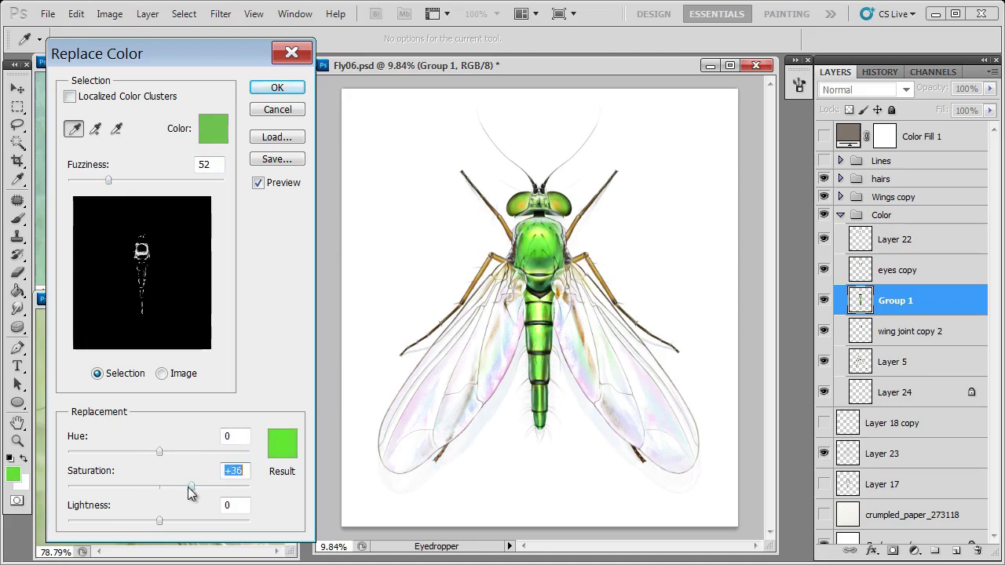
key(Escape)
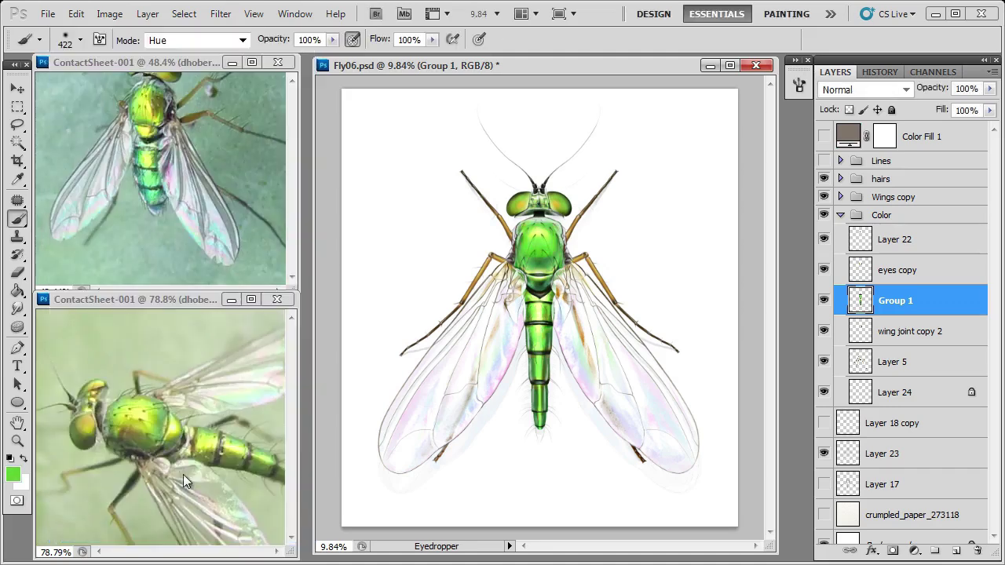
Step: Show Color Fill 1, set its brown to 24% saturation and 52% brightness, and duplicate the layer
click(825, 138)
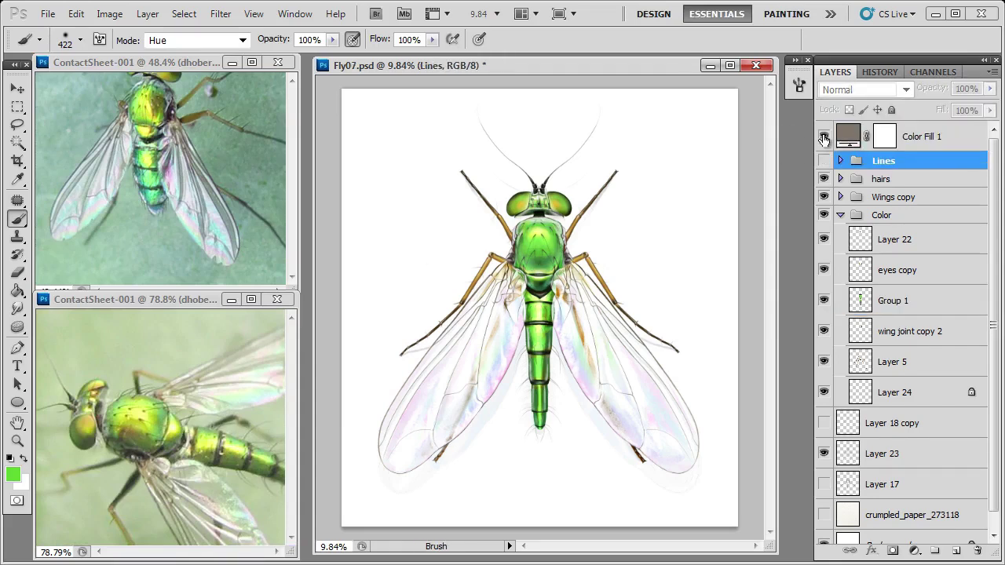
click(823, 139)
double_click(848, 135)
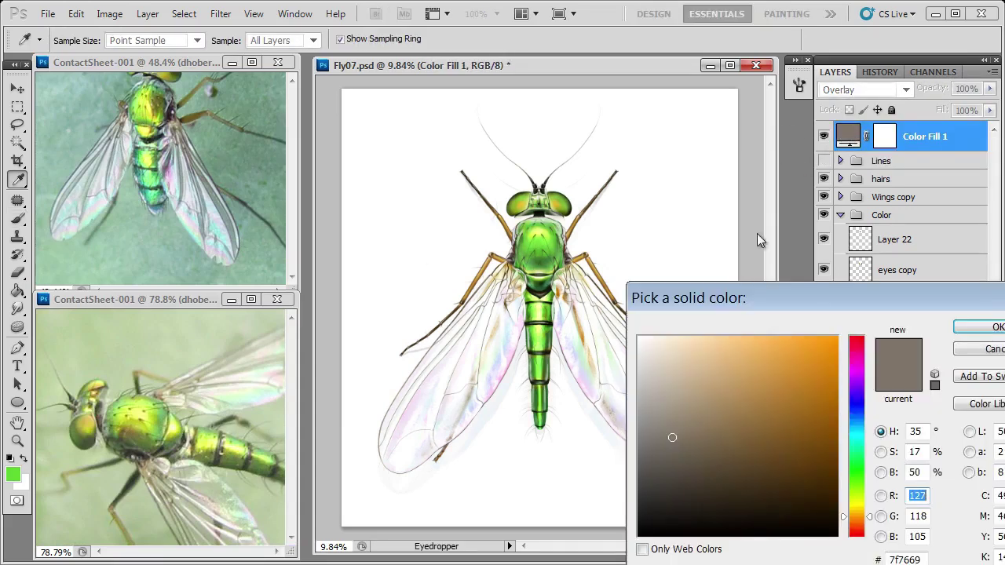
click(691, 434)
drag(695, 433, 684, 433)
drag(952, 148, 957, 551)
Step: Recolour the duplicated Color Fill 1 copy to warm brown 847465 and compare the artwork with and without it
double_click(848, 142)
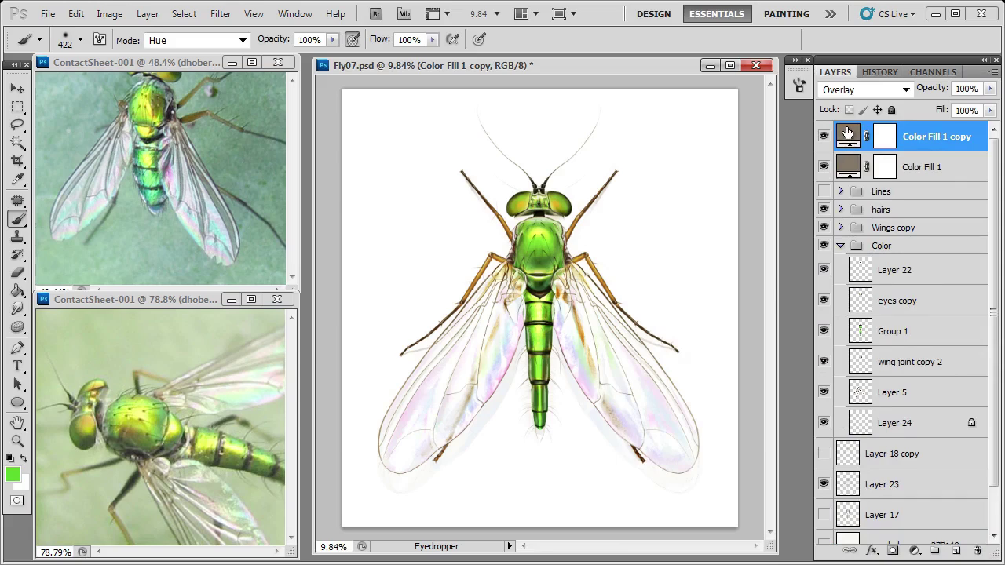
drag(855, 508, 853, 421)
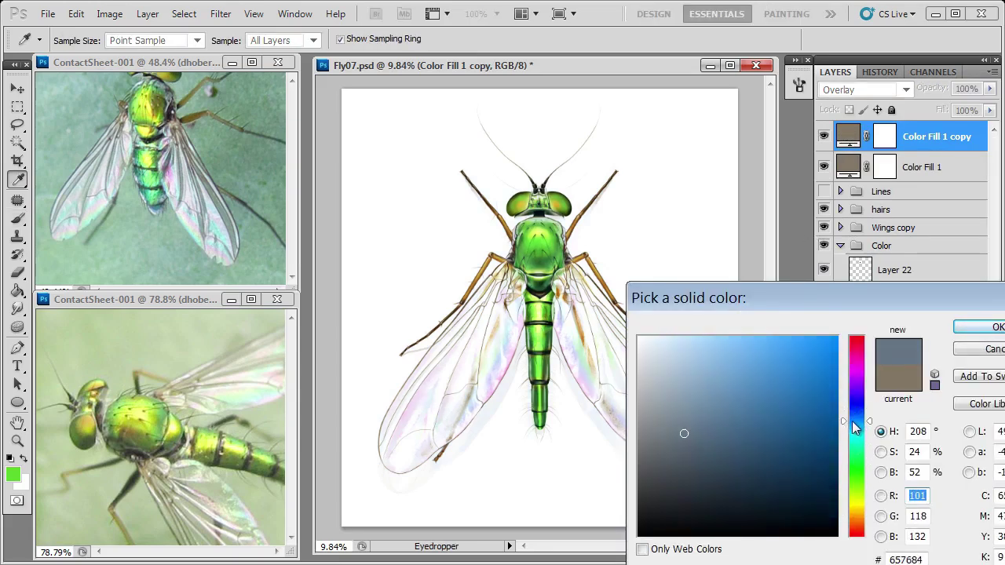
drag(851, 462, 853, 520)
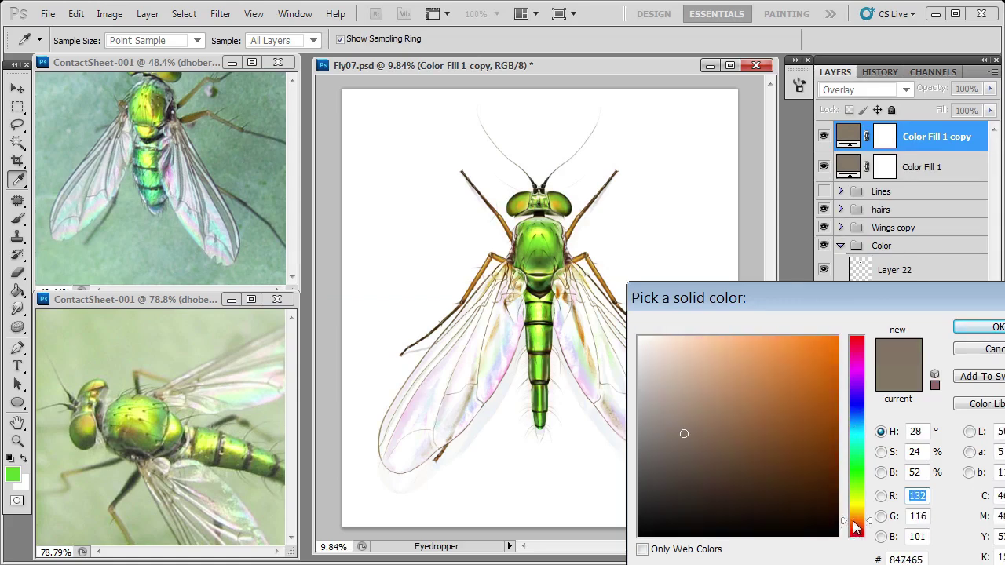
key(Return)
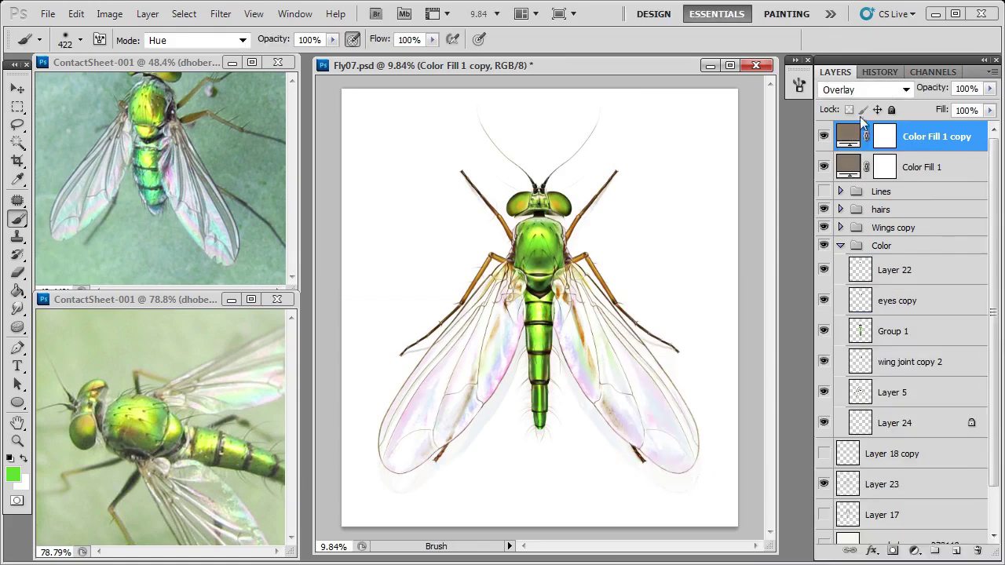
click(825, 135)
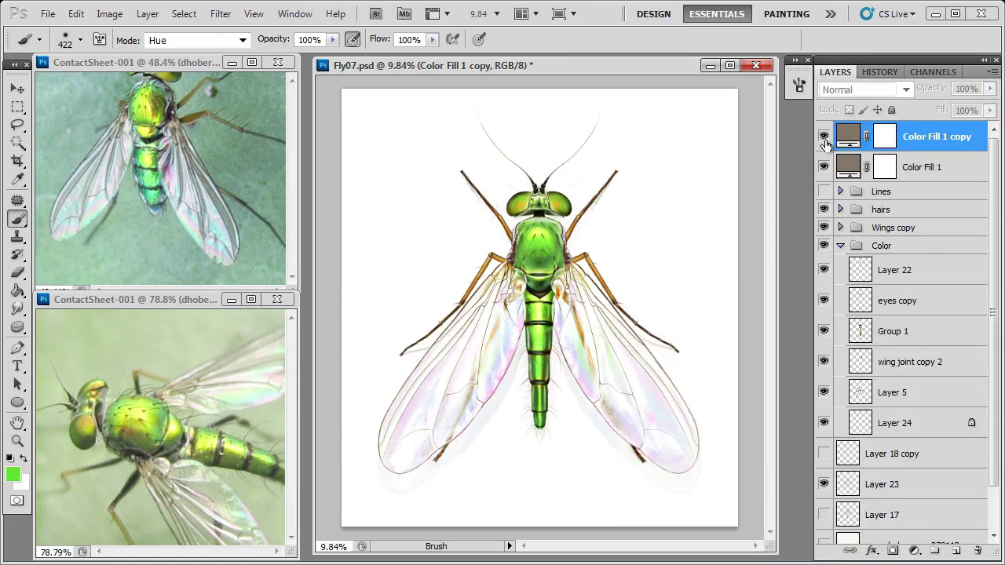
click(823, 136)
Step: Recolour the original Color Fill 1 layer to a muted purple with a hue of about 260°
click(824, 166)
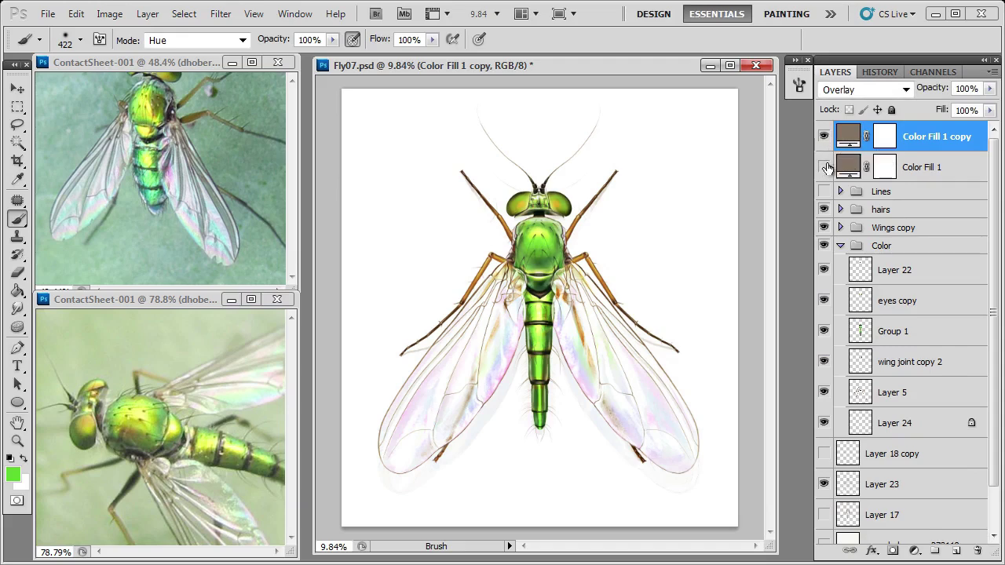
double_click(849, 165)
mouse_move(680, 455)
mouse_down()
mouse_move(668, 440)
mouse_move(697, 434)
mouse_up()
mouse_move(843, 466)
mouse_down()
mouse_move(855, 380)
mouse_move(853, 391)
mouse_up()
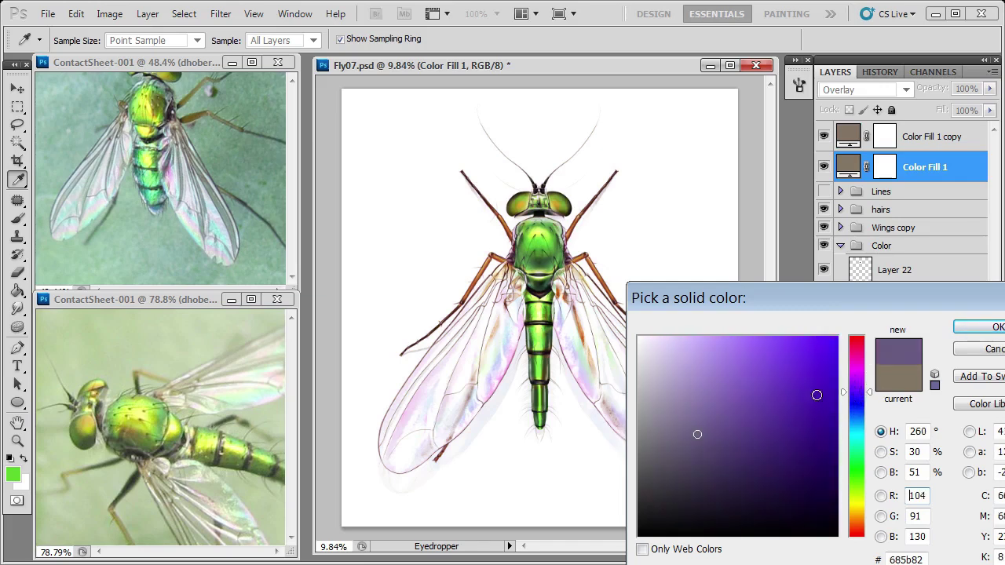
drag(685, 434, 682, 434)
key(Return)
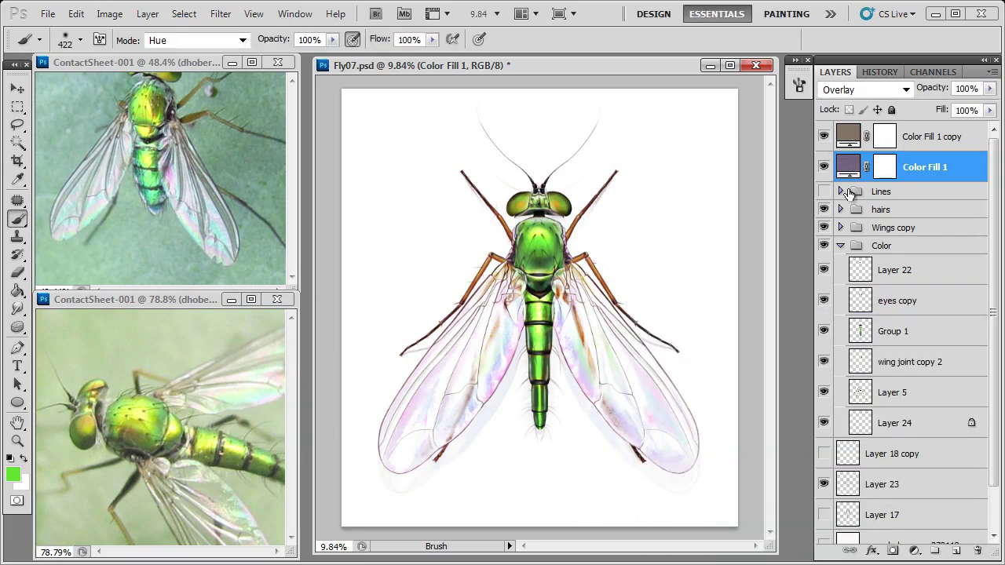
Step: Delete the hidden Lines group and save the document as Fly08.psd
drag(849, 193, 976, 549)
click(48, 14)
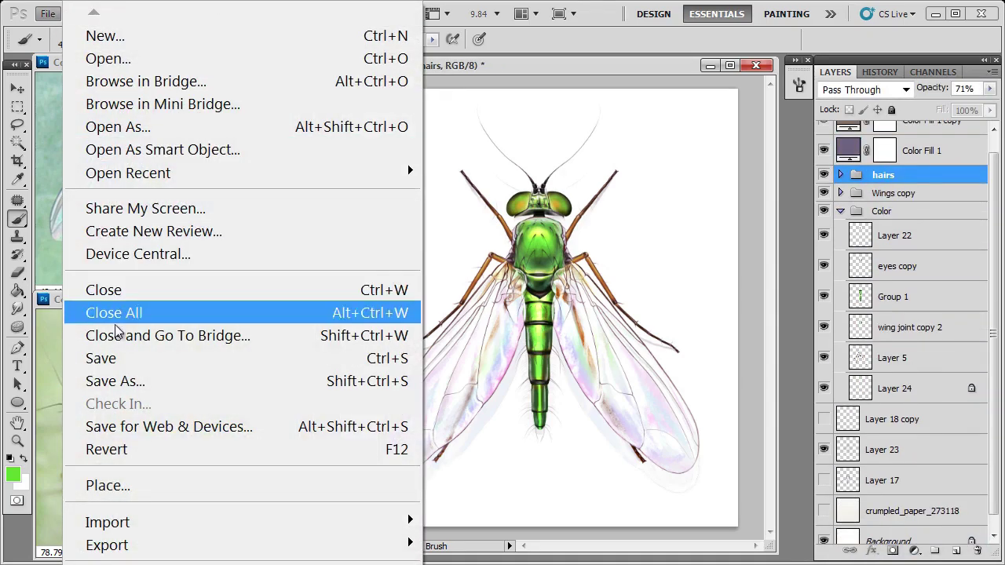
click(114, 381)
click(441, 363)
key(BackSpace)
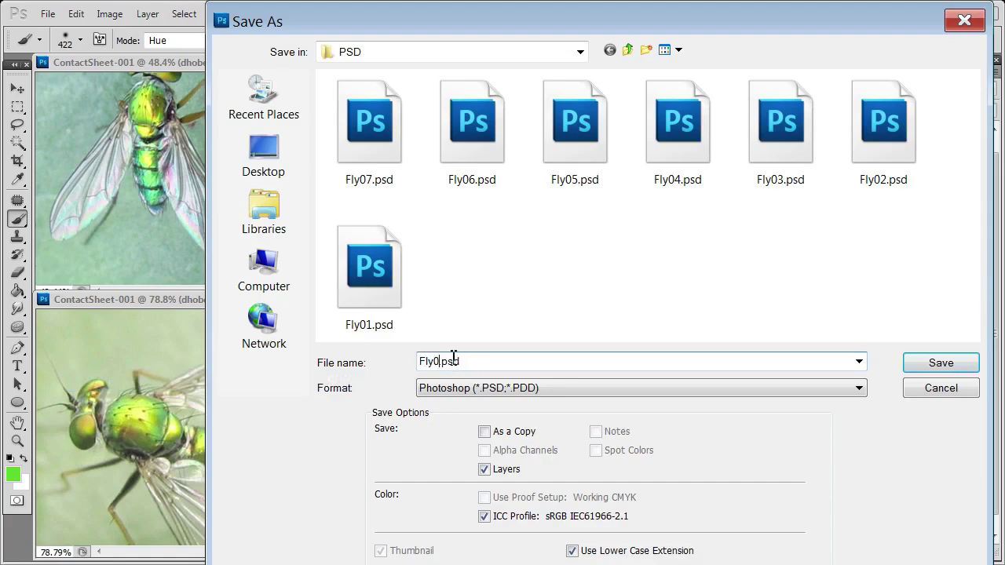
text(8)
key(Return)
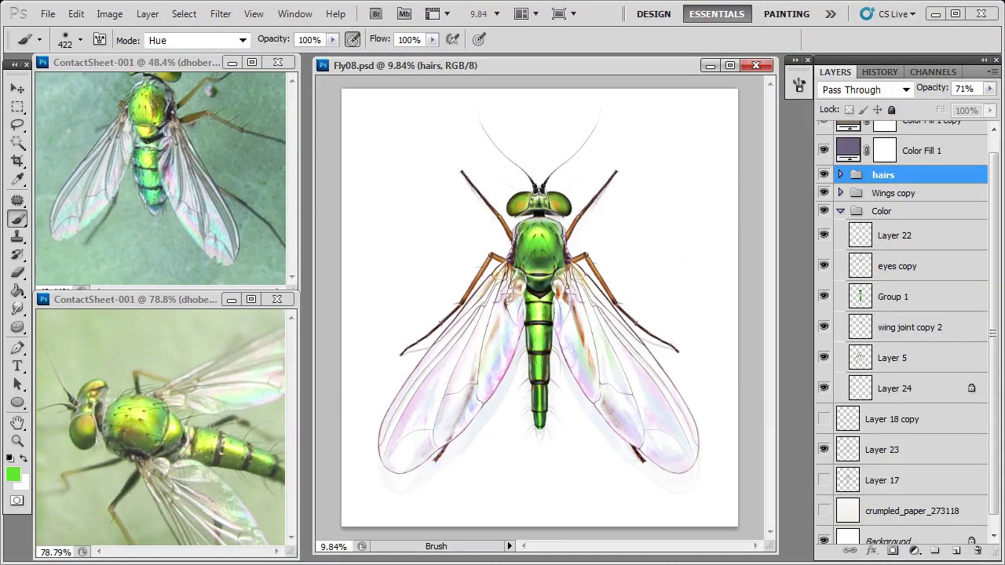
Step: Add a new layer named sig above the hairs group
key(ctrl+shift+alt+n)
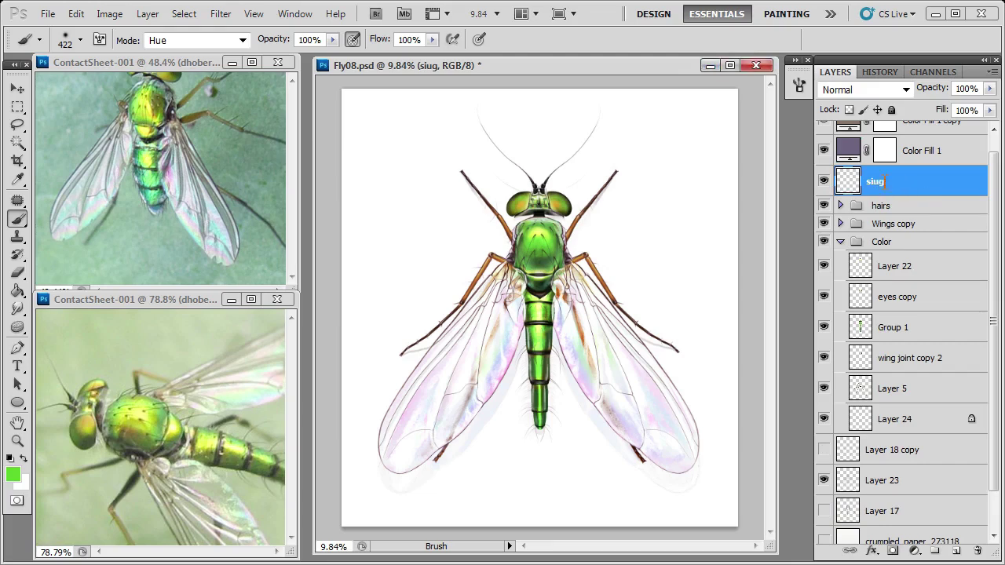
double_click(883, 183)
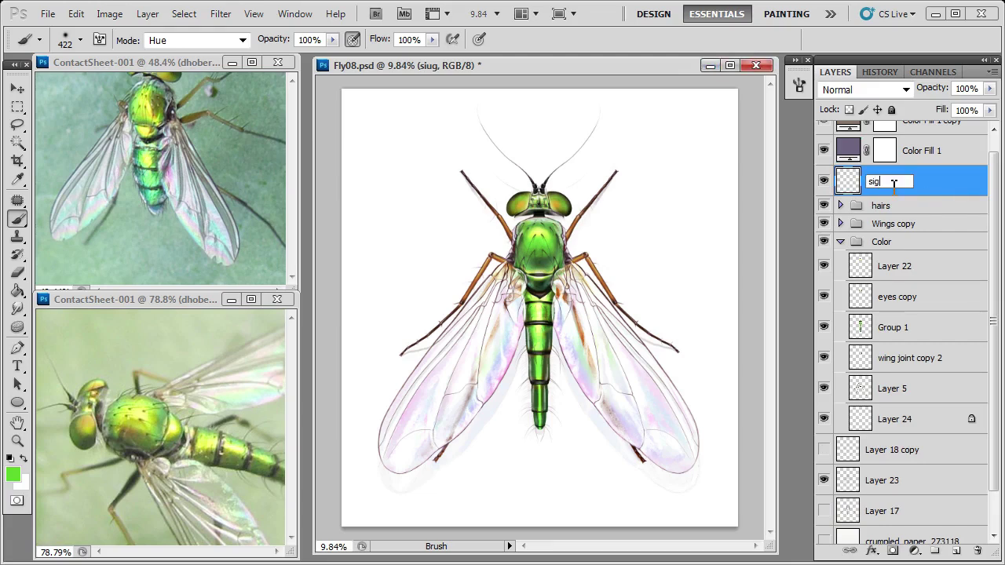
key(Return)
Step: Choose the 9 px brush preset and set the foreground colour to black
right_click(577, 379)
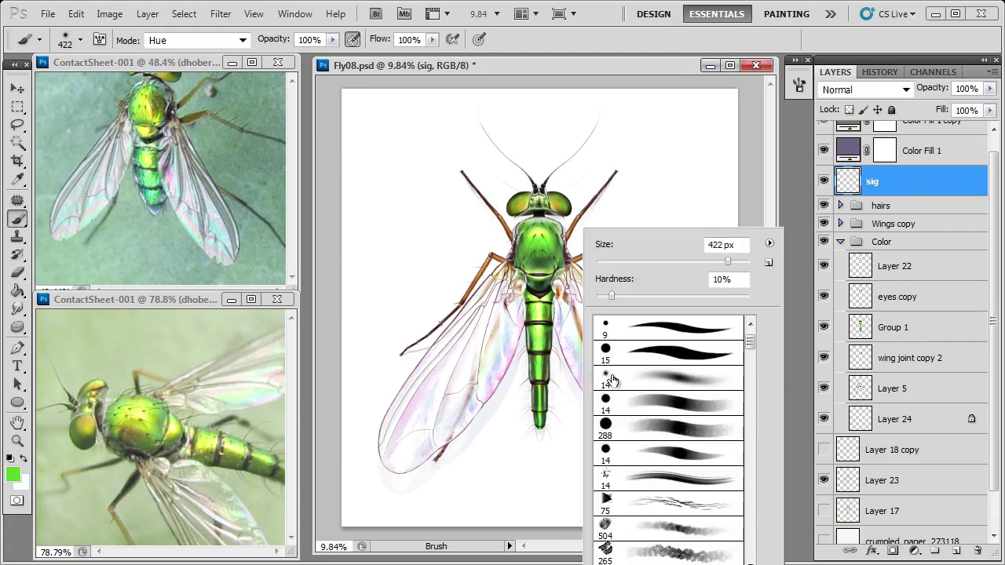
click(651, 330)
click(12, 475)
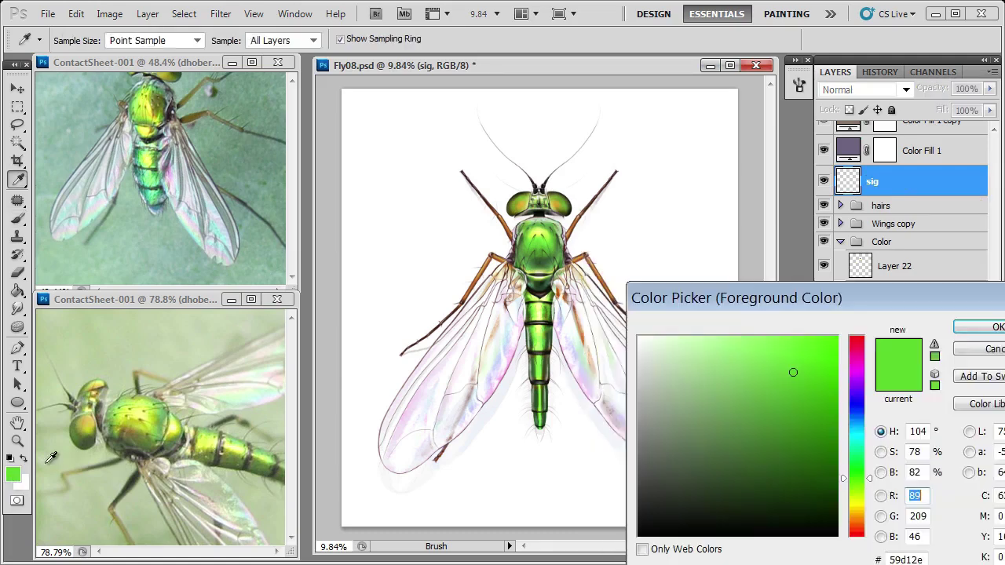
click(702, 426)
click(637, 542)
click(987, 325)
Step: Choose the flat-tipped brush preset at 40 px for the sig layer
right_click(489, 393)
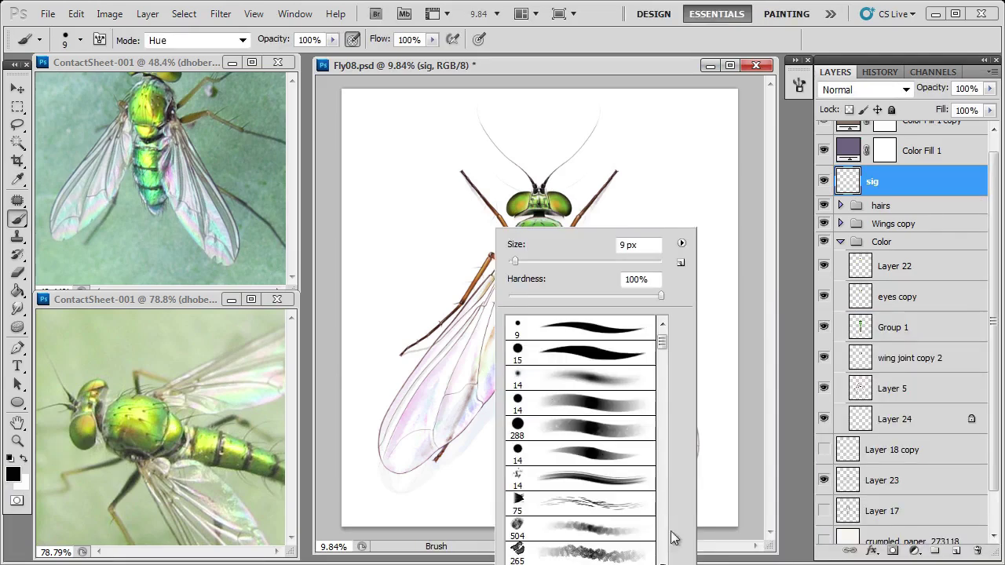
scroll(644, 539, down, 2)
click(603, 417)
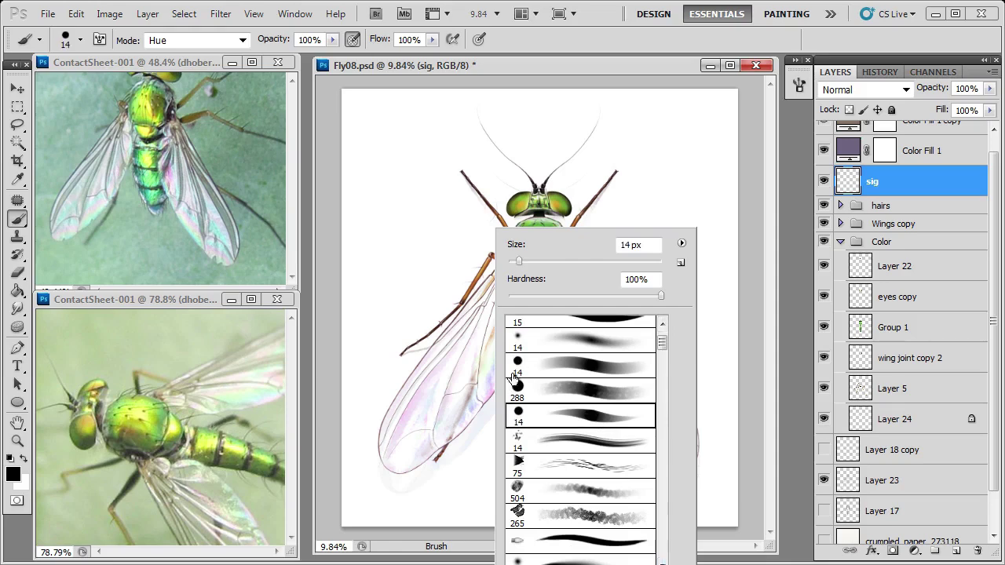
click(570, 549)
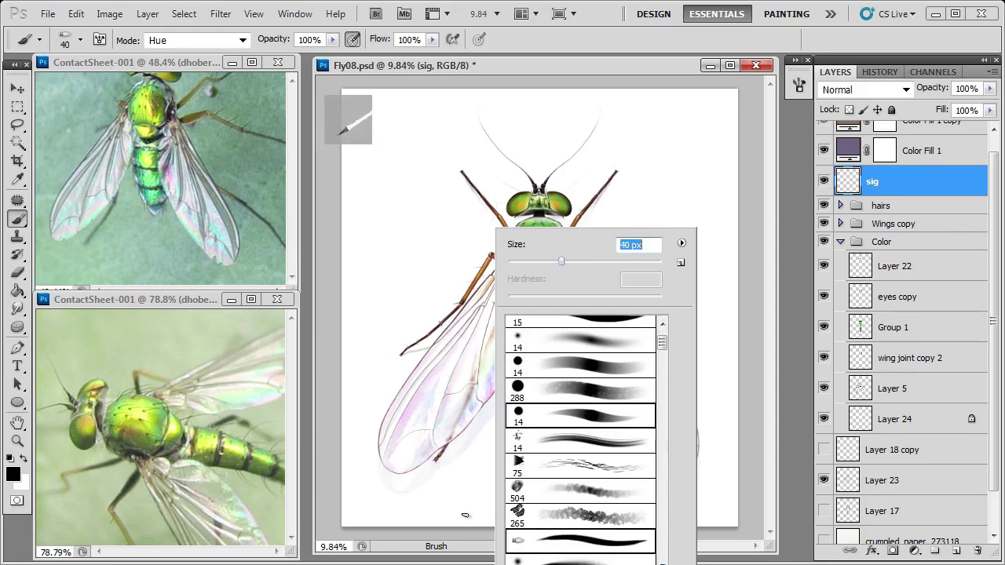
Step: Paint the artist's handwritten signature with the year 2014 in the canvas's lower-right corner on the sig layer
drag(460, 514, 493, 451)
key(ctrl+z)
drag(463, 489, 459, 512)
mouse_move(377, 512)
mouse_down()
mouse_move(522, 475)
mouse_move(641, 495)
mouse_up()
key(v)
key(ctrl+0)
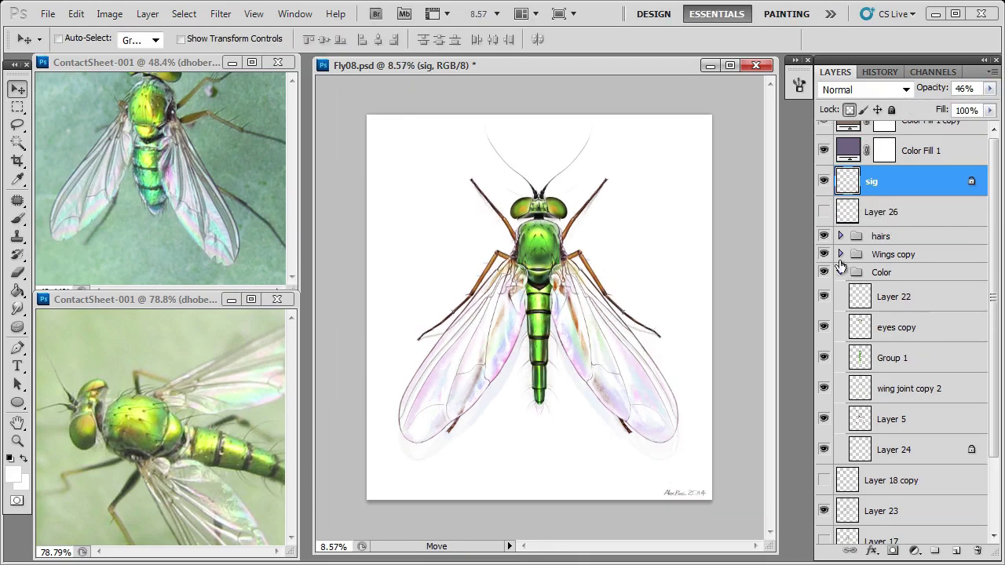
Step: Collapse the Color group and marquee the antennae's shadow on Layer 23, subtracting the area over the left foreleg
click(840, 272)
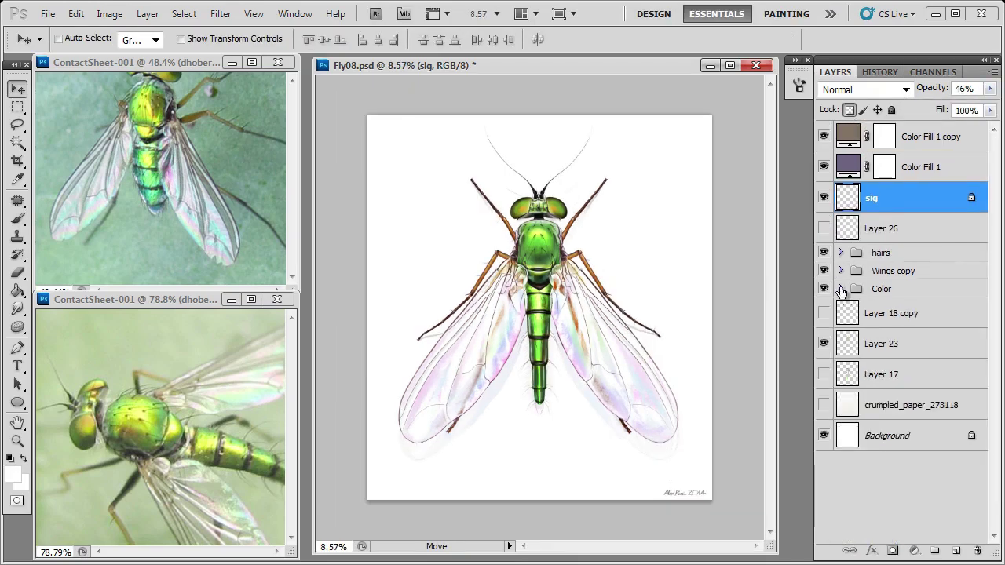
click(823, 343)
click(888, 343)
key(m)
drag(481, 154, 564, 184)
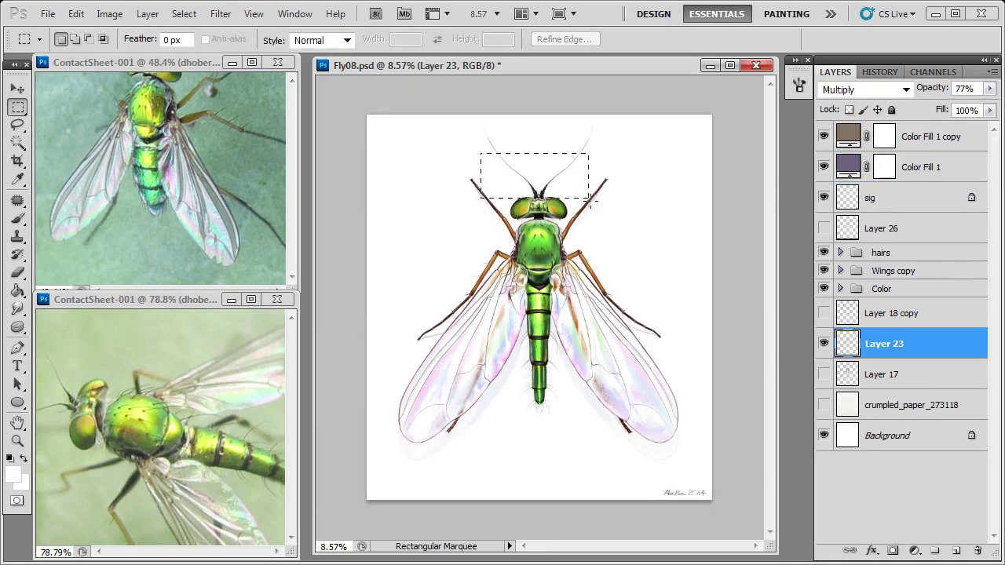
drag(467, 176, 493, 205)
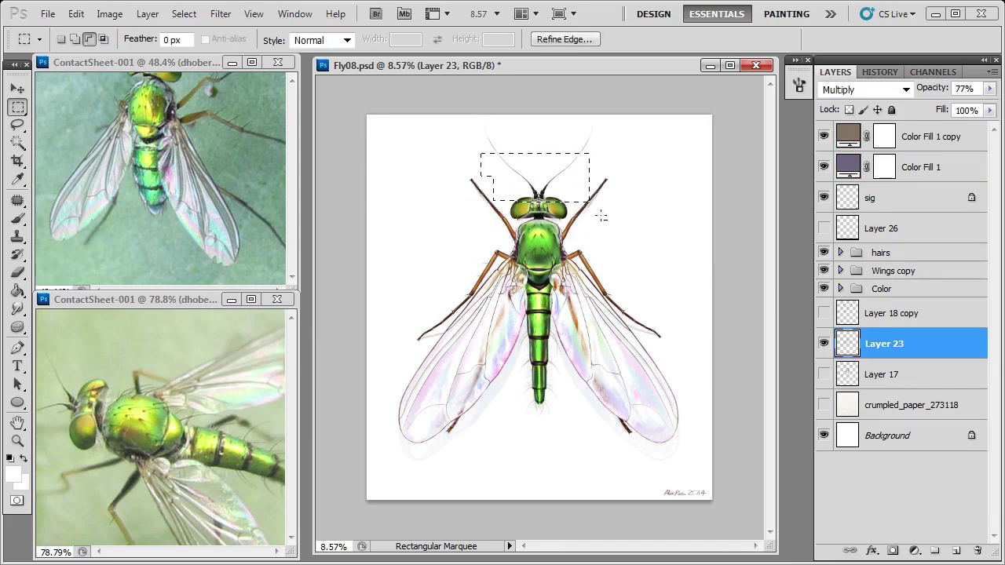
Step: Stretch the selected antennae shadow upward to 155.79% of its height with Free Transform and clear the selection
key(ctrl+t)
drag(535, 155, 535, 125)
key(Return)
key(ctrl+d)
key(ctrl+t)
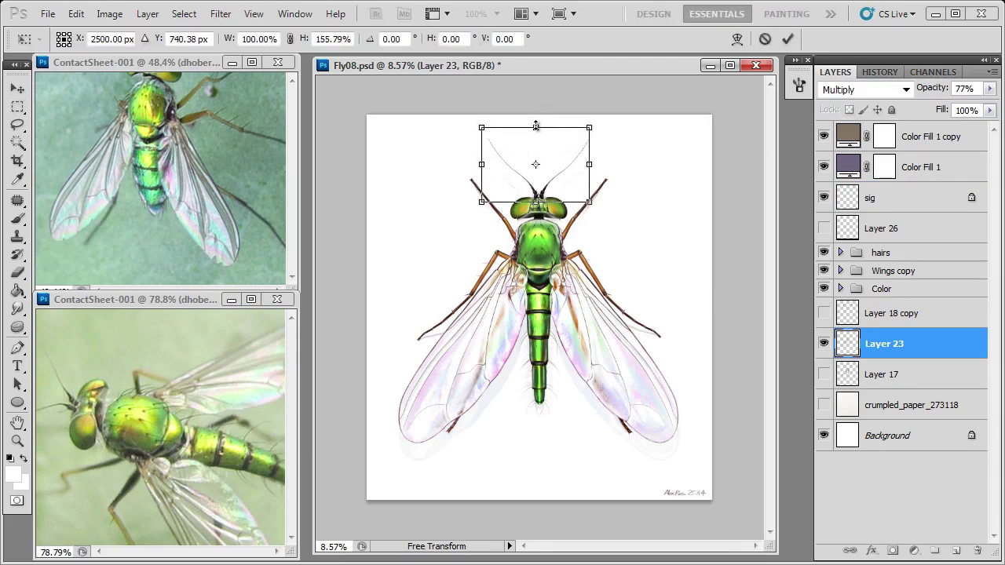
key(Return)
key(ctrl+d)
key(v)
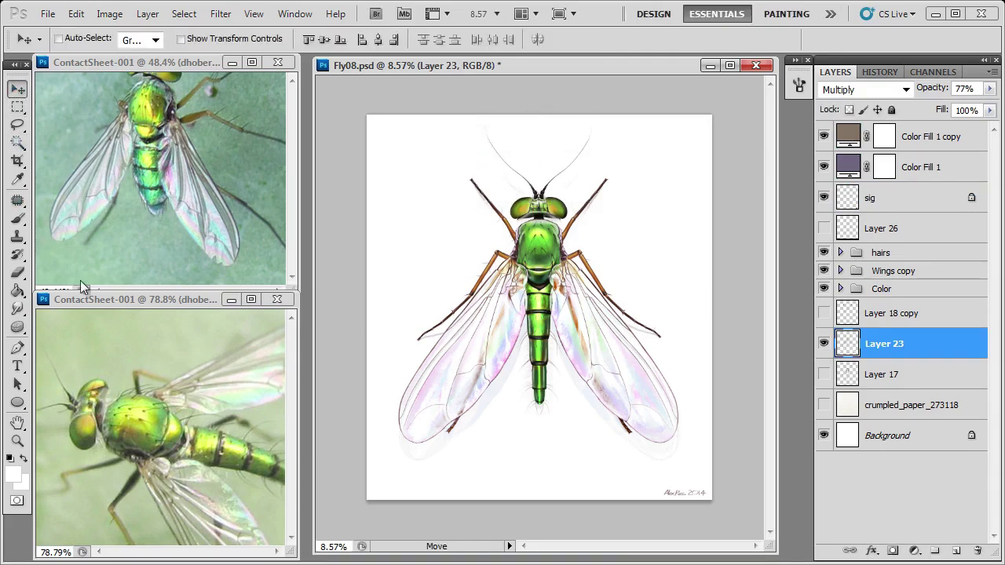
Step: Expand the hairs group, check Layer 20's visibility and opacity, and make Layer 19 the active layer
click(840, 252)
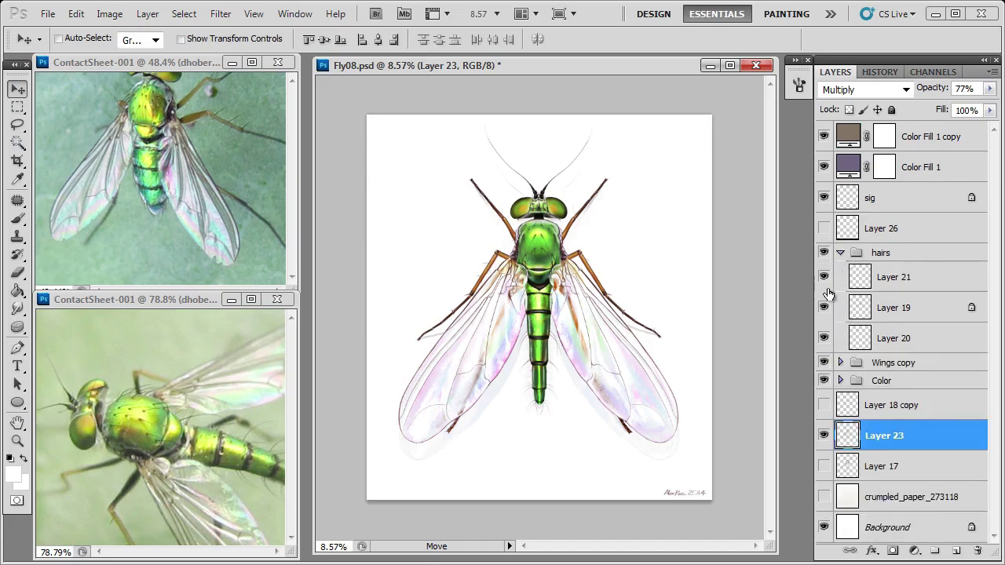
click(824, 338)
click(825, 338)
click(862, 310)
click(864, 337)
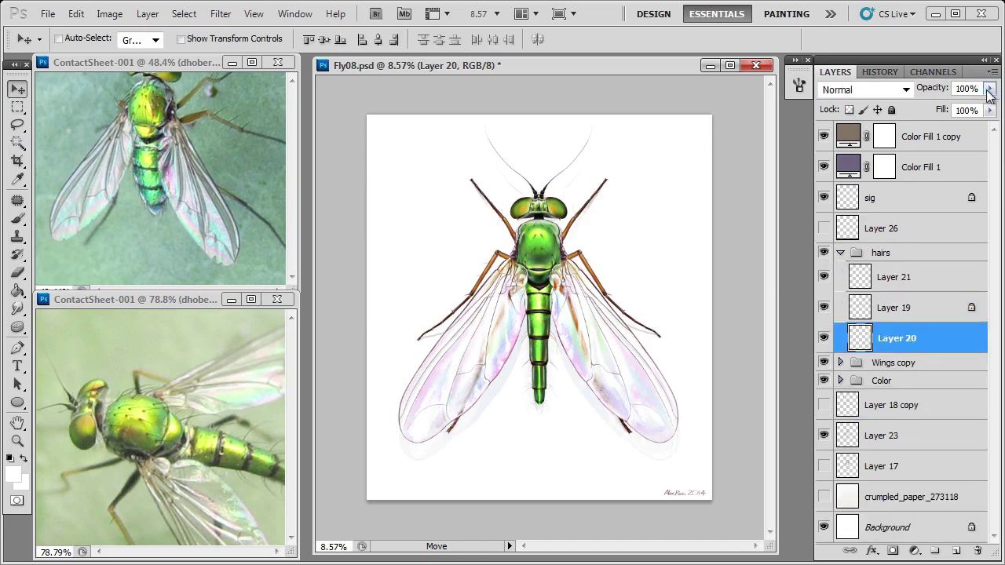
click(991, 89)
click(887, 307)
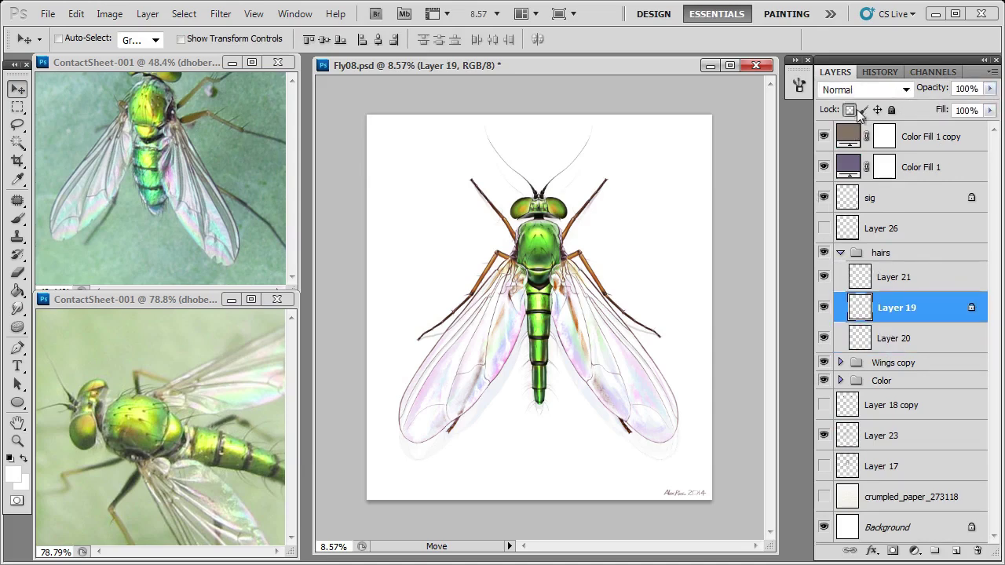
Step: Set the foreground colour to black and choose a soft 432 px brush with 0% hardness for Layer 19
key(b)
click(14, 477)
key(Return)
right_click(531, 262)
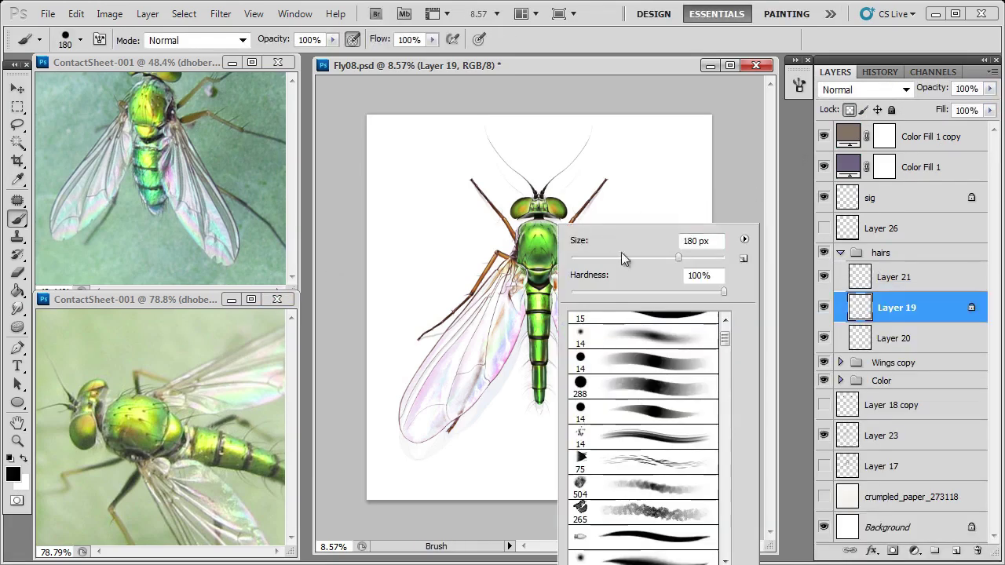
text(329)
key(Return)
right_click(538, 239)
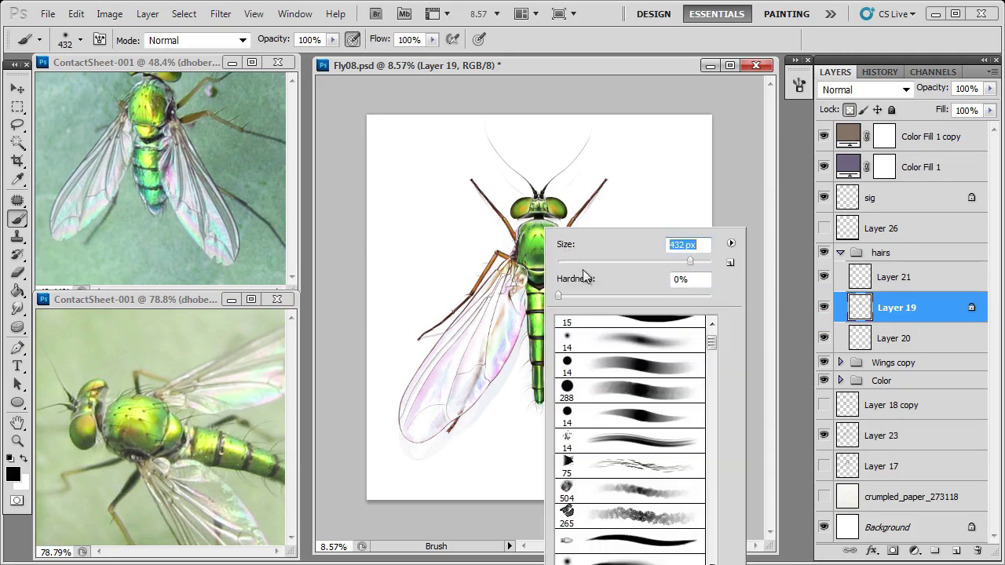
text(432)
key(Return)
Step: Duplicate Layer 19 in the hairs group and set the copy's opacity to 60%
drag(904, 309, 957, 550)
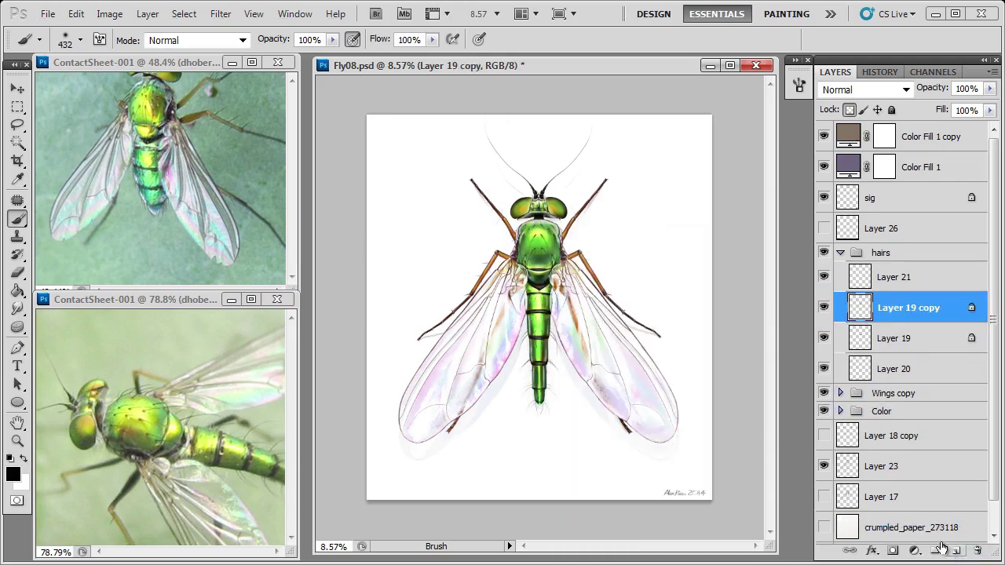
click(17, 441)
drag(590, 372, 538, 451)
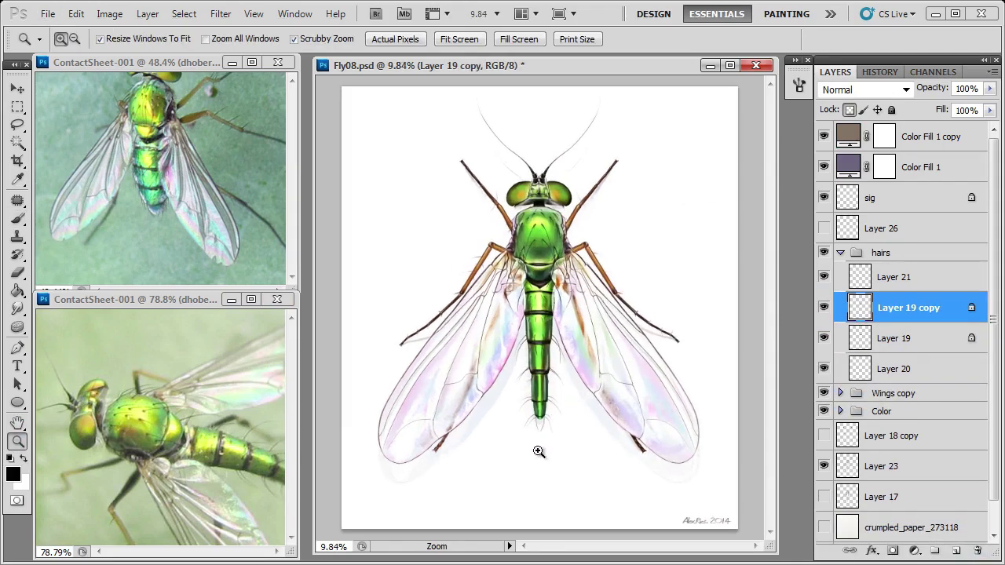
key(ctrl+z)
drag(896, 306, 957, 550)
click(991, 88)
drag(989, 105, 960, 105)
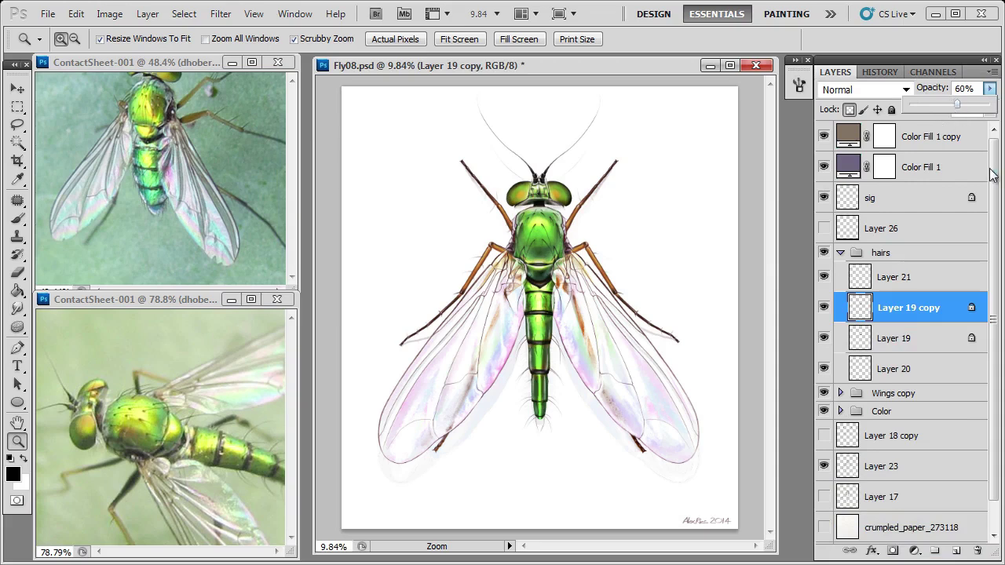
Step: Compare the artwork with and without each colour fill, set Color Fill 1's opacity to 40% and hide that layer
click(824, 138)
click(823, 141)
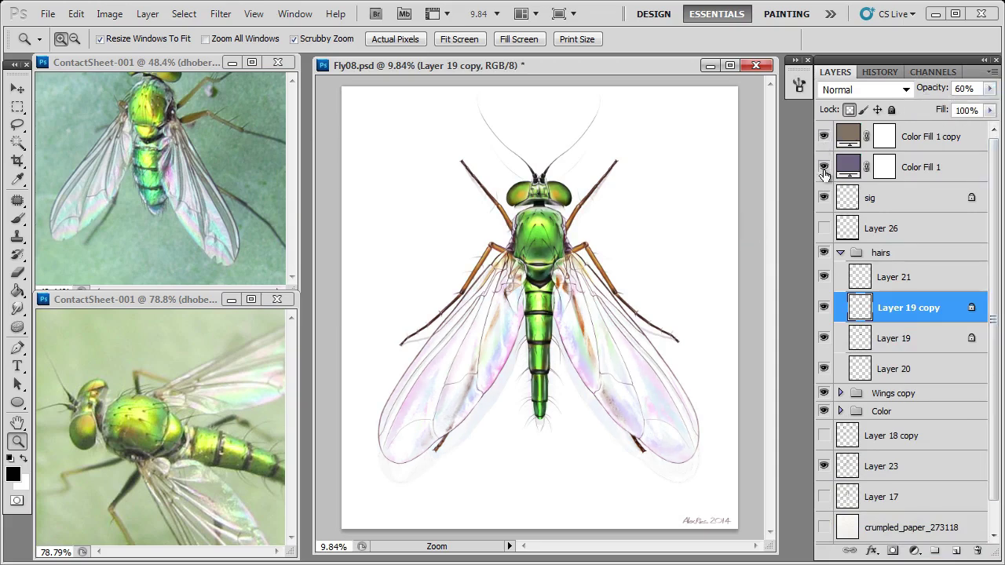
click(824, 169)
click(824, 169)
click(871, 168)
click(964, 88)
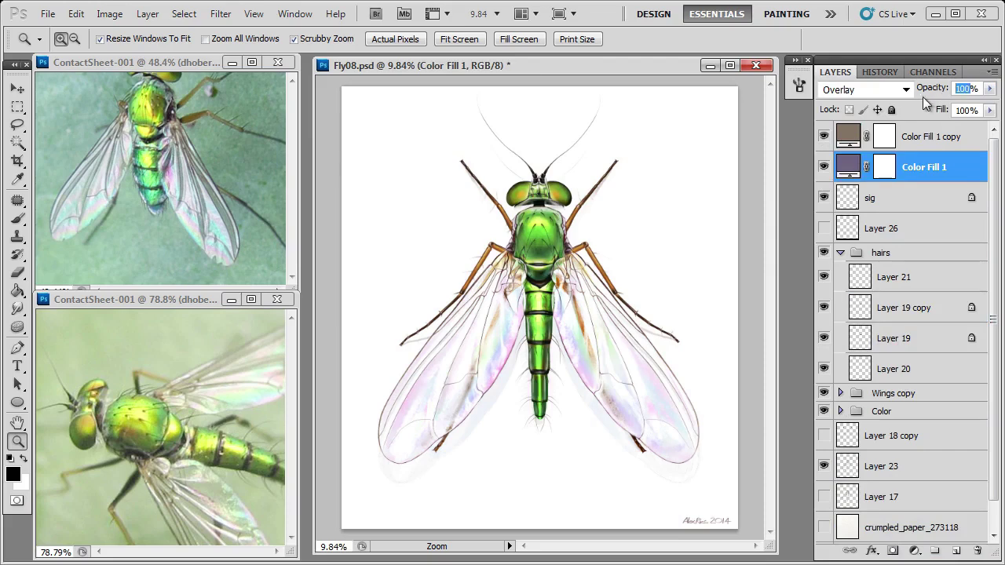
text(40)
click(823, 169)
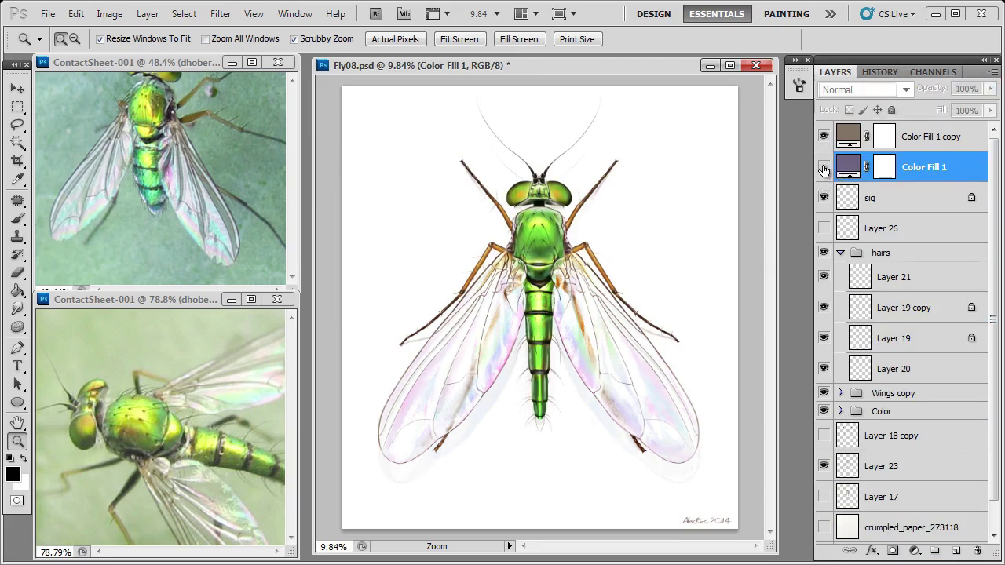
Step: Change the Color Fill 1 copy layer's fill colour to the darker brown 6b5f55
double_click(848, 136)
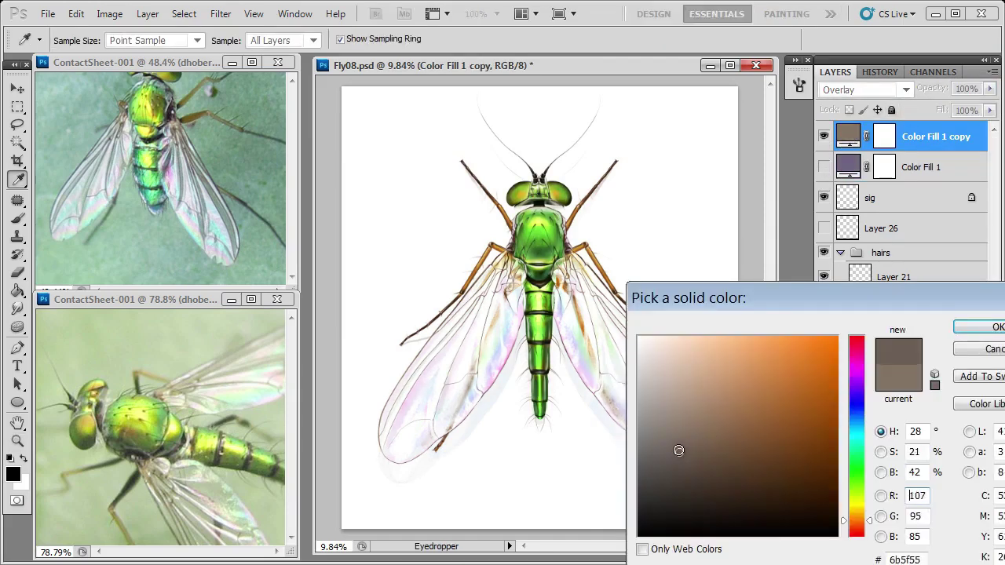
key(Return)
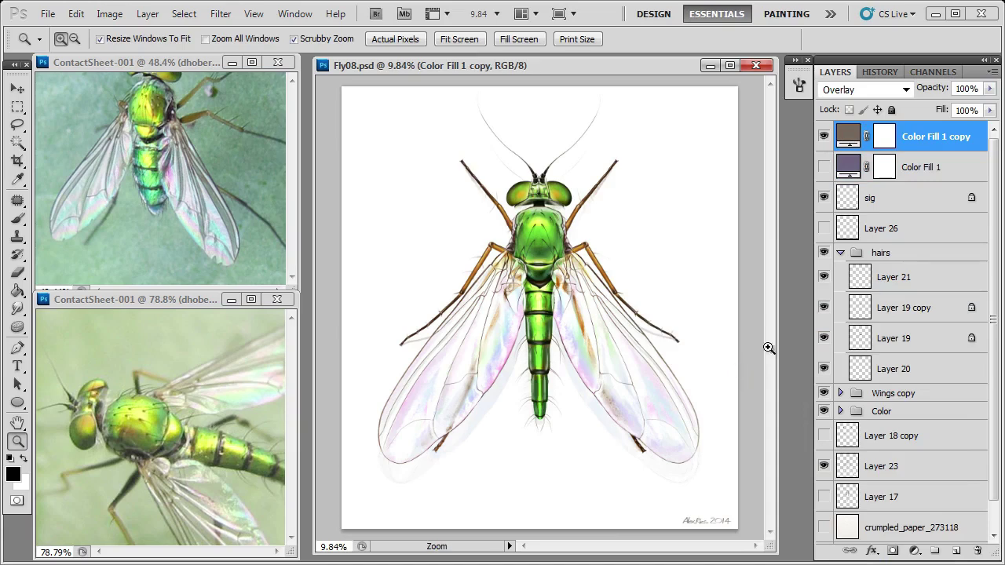